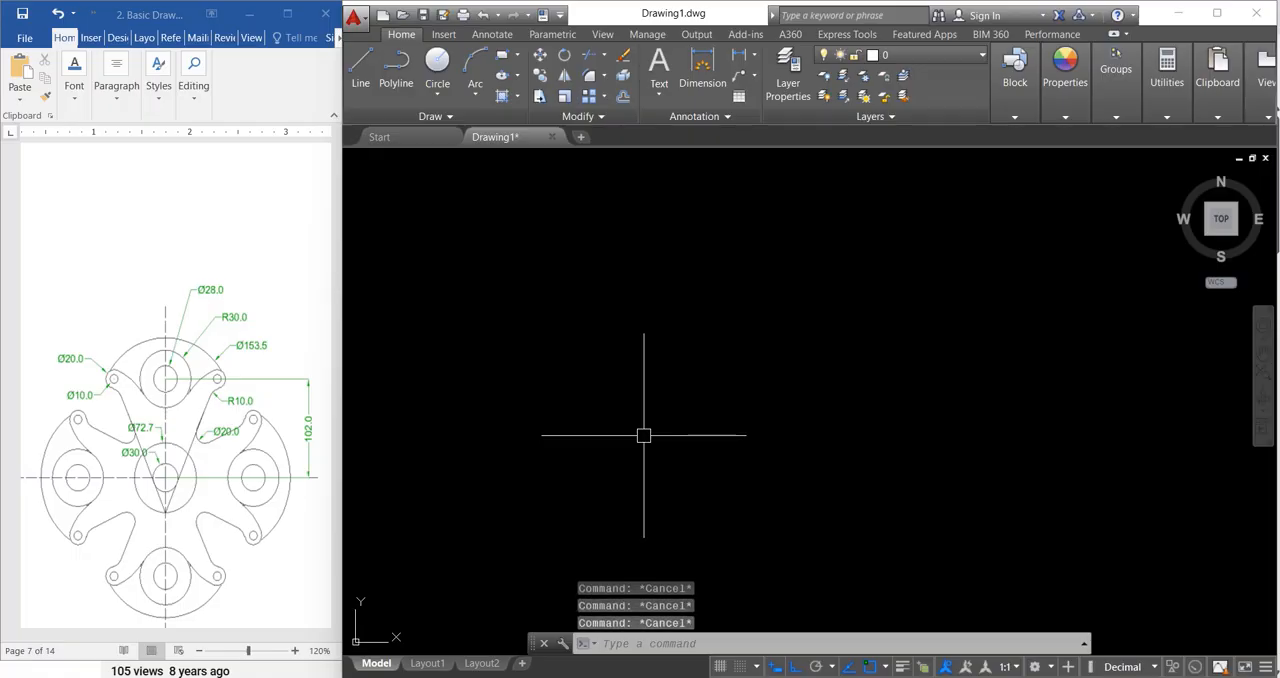
Step: Draw a circle of diameter 30 in the middle of the empty drawing area
key(Return)
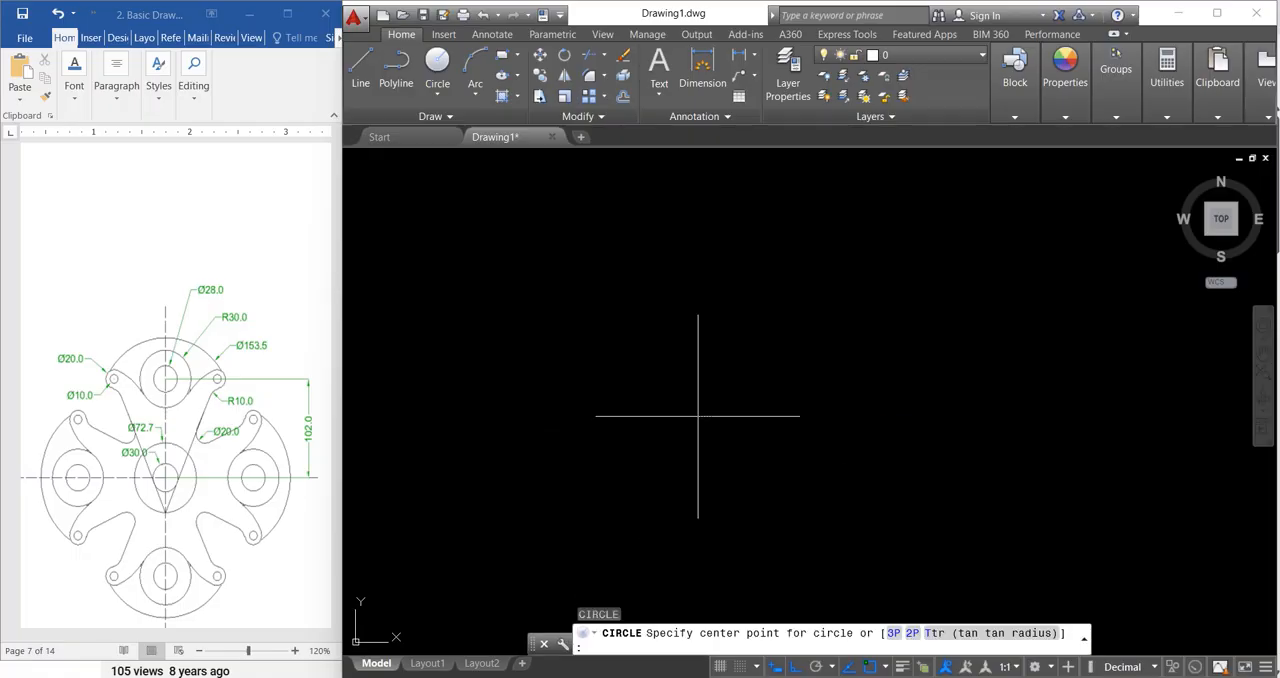
click(698, 416)
text(d)
key(Return)
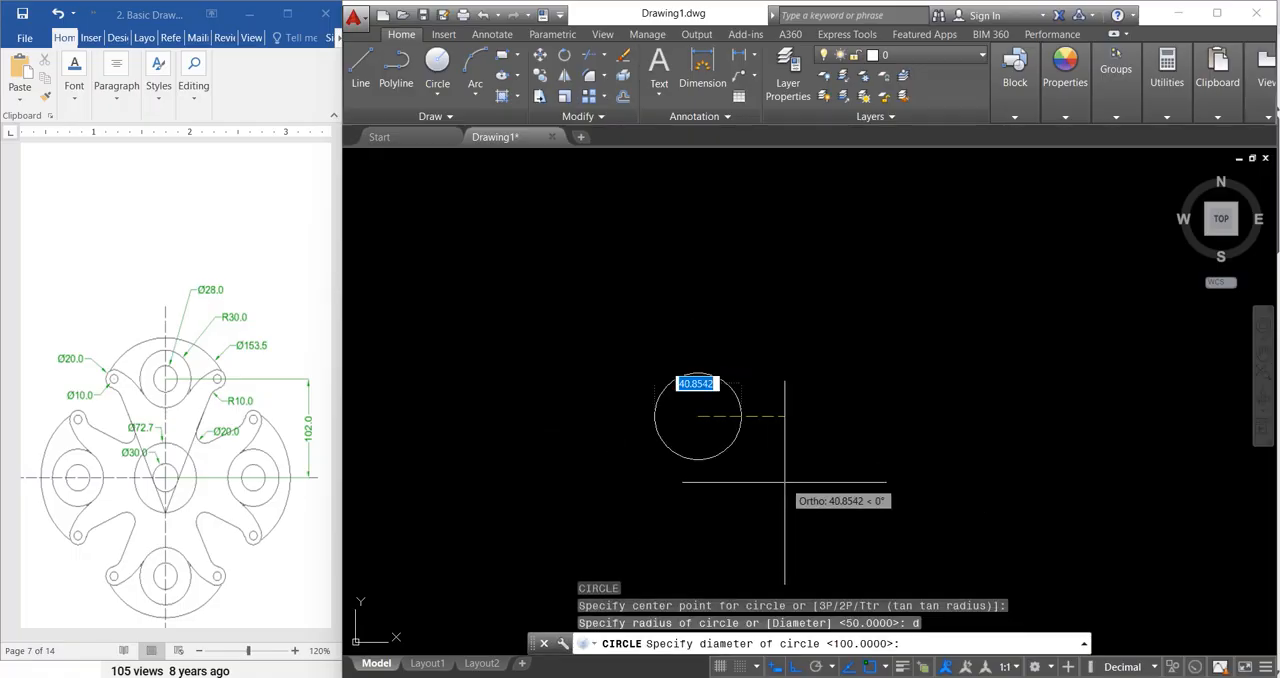
text(30)
key(Return)
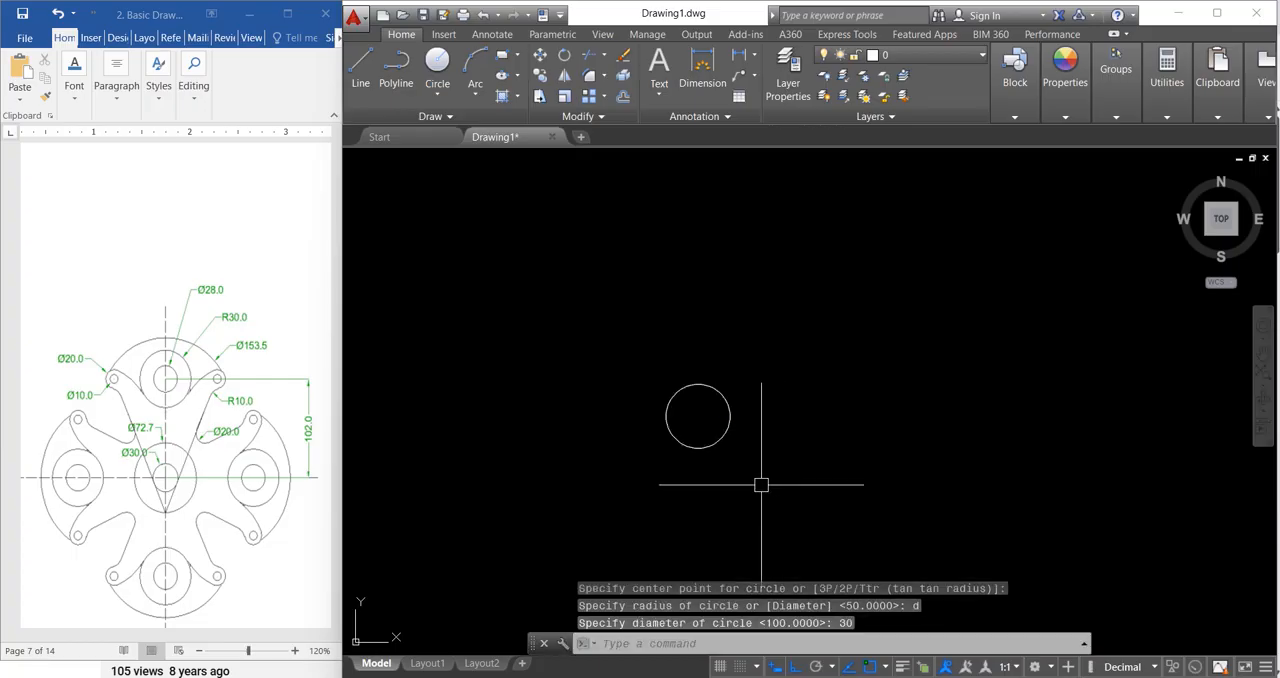
Step: Draw a circle of diameter 72.7 concentric with the 30-diameter circle
key(Return)
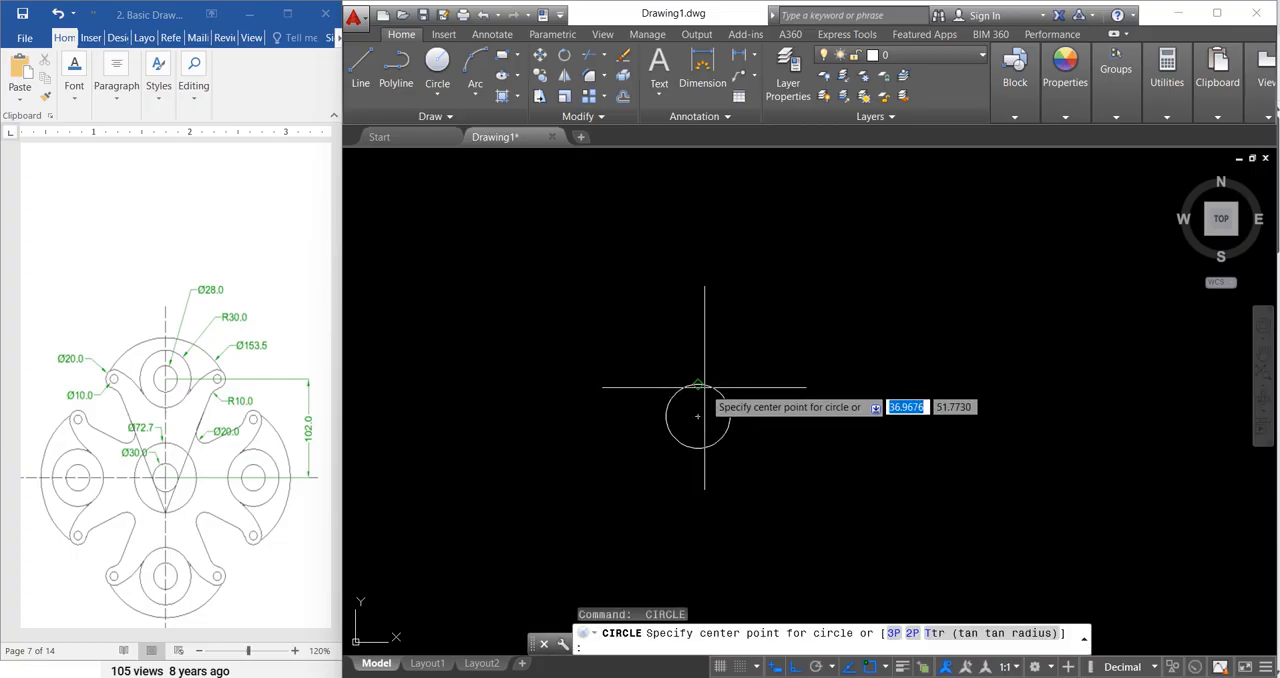
click(696, 417)
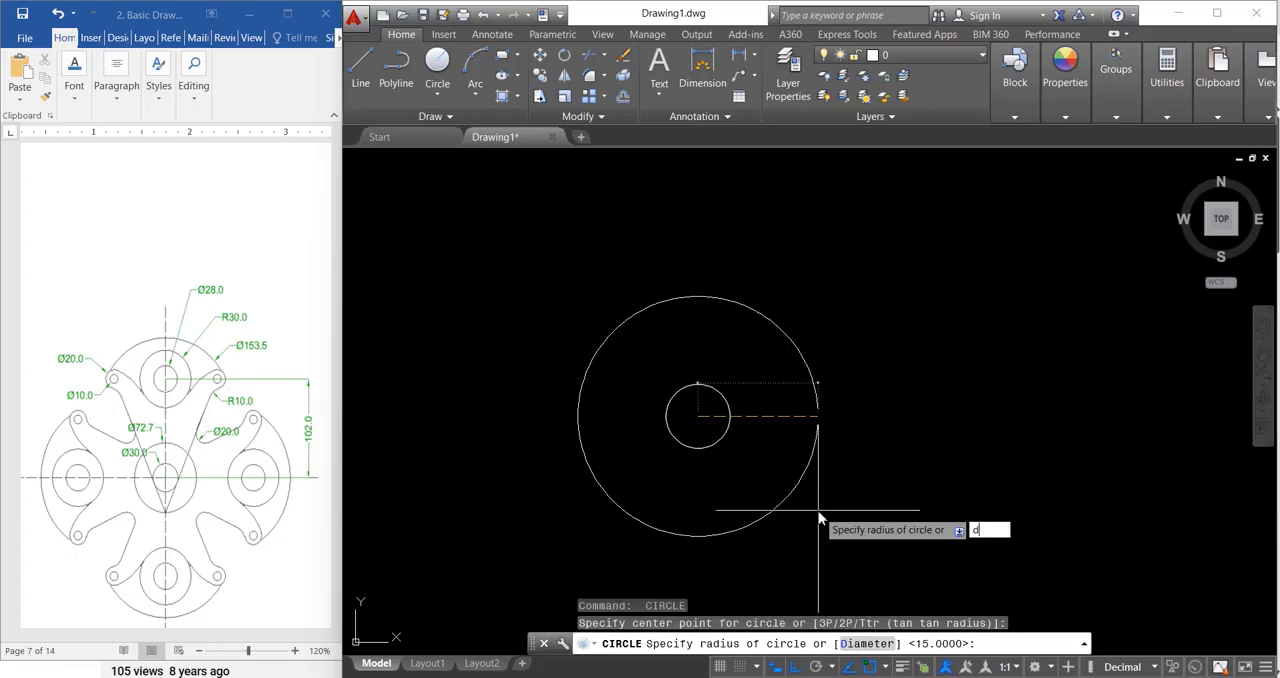
text(d)
key(Return)
text(7)
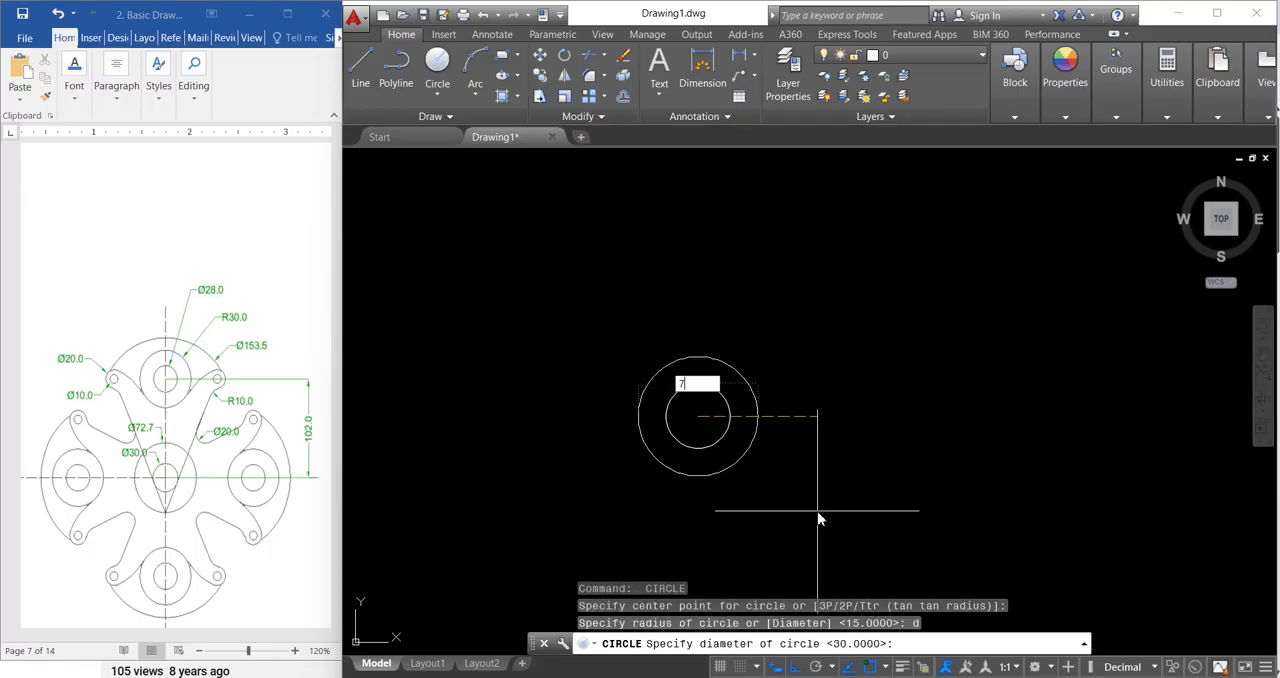
text(2.7)
key(Return)
key(Escape)
key(Escape)
key(Escape)
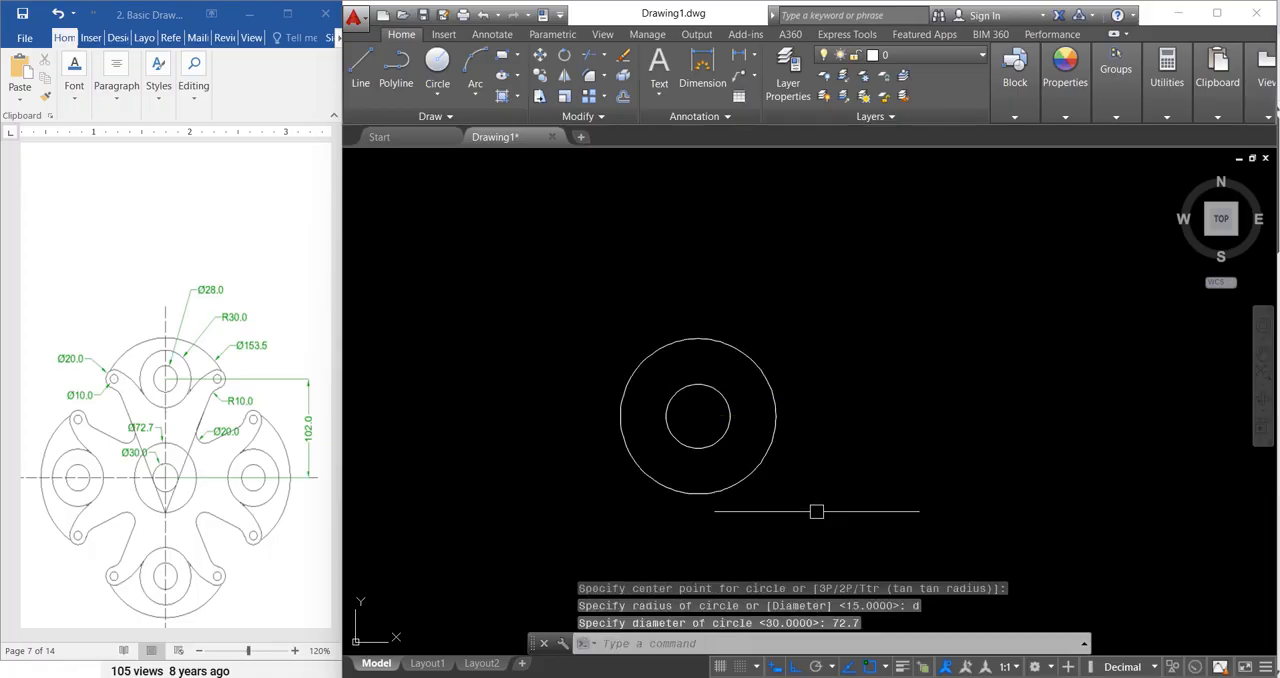
Step: Draw a vertical line 102 long upward from the centre of the two concentric circles
text(l)
key(Return)
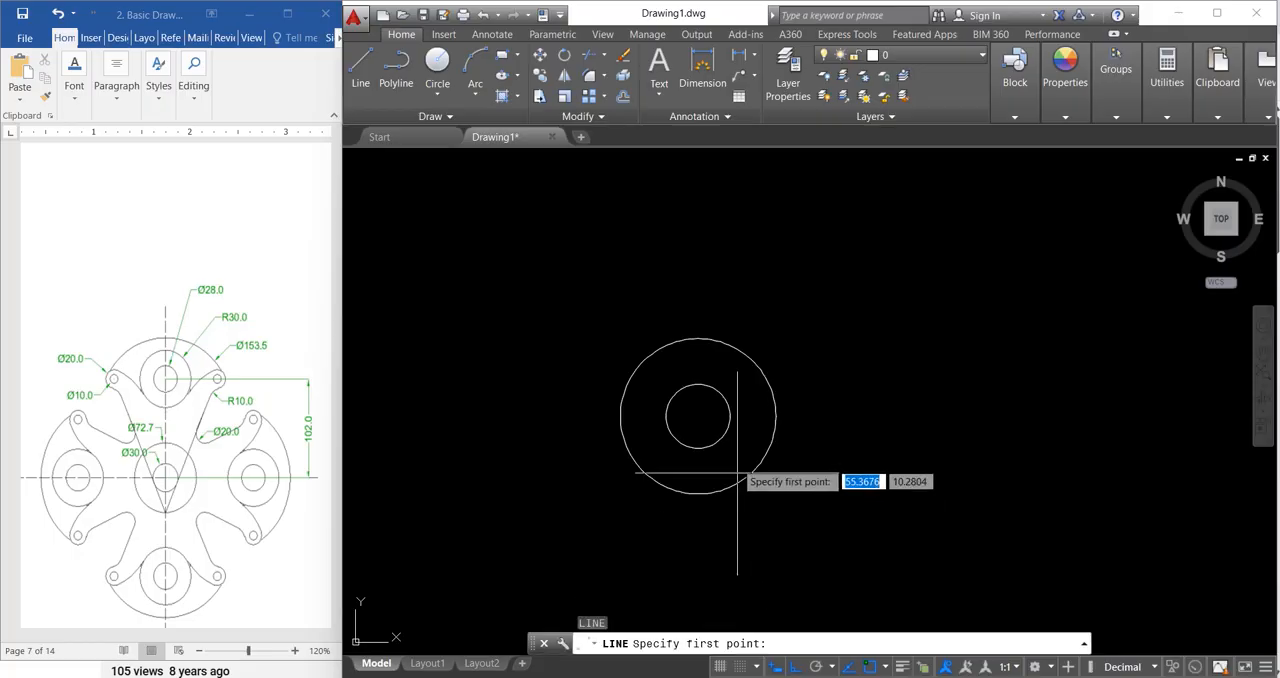
click(698, 416)
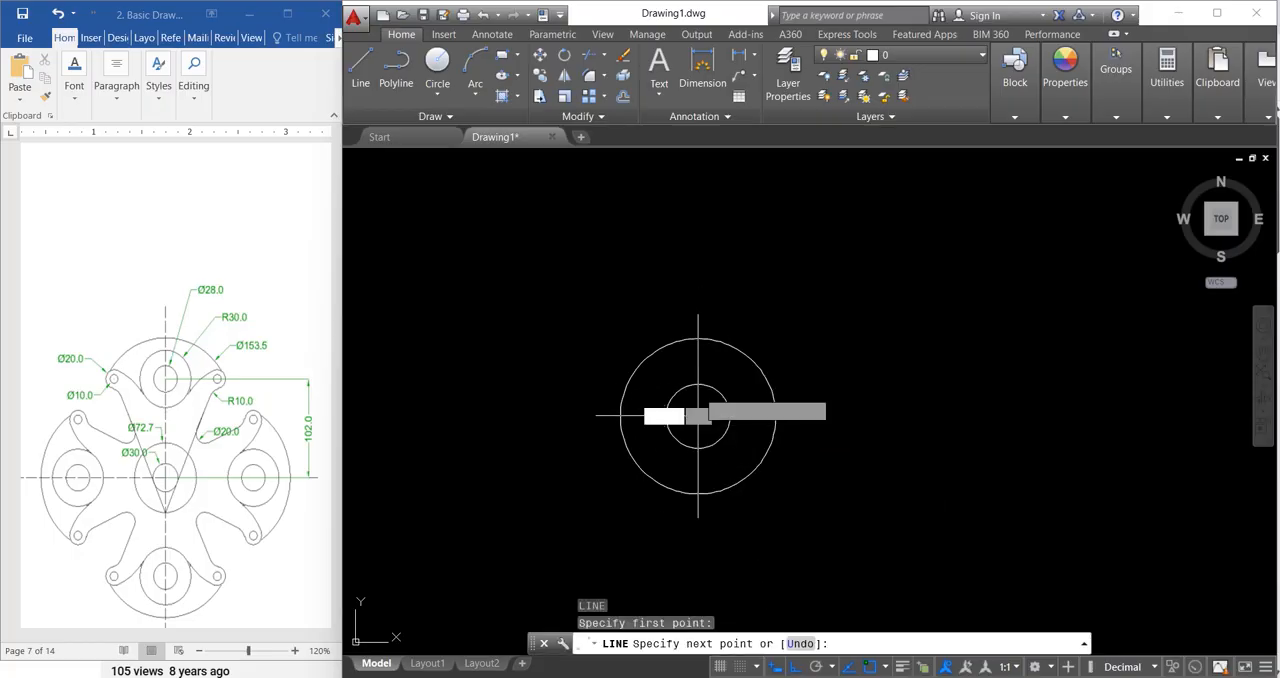
text(1)
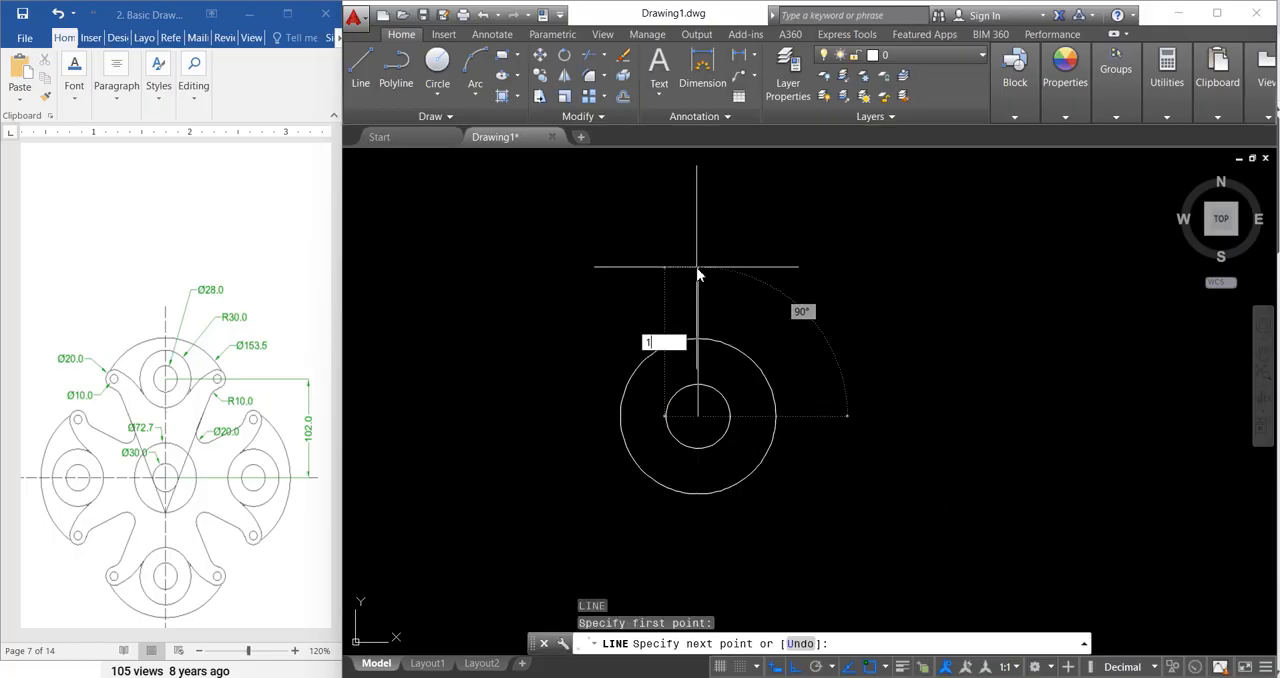
text(02)
key(Return)
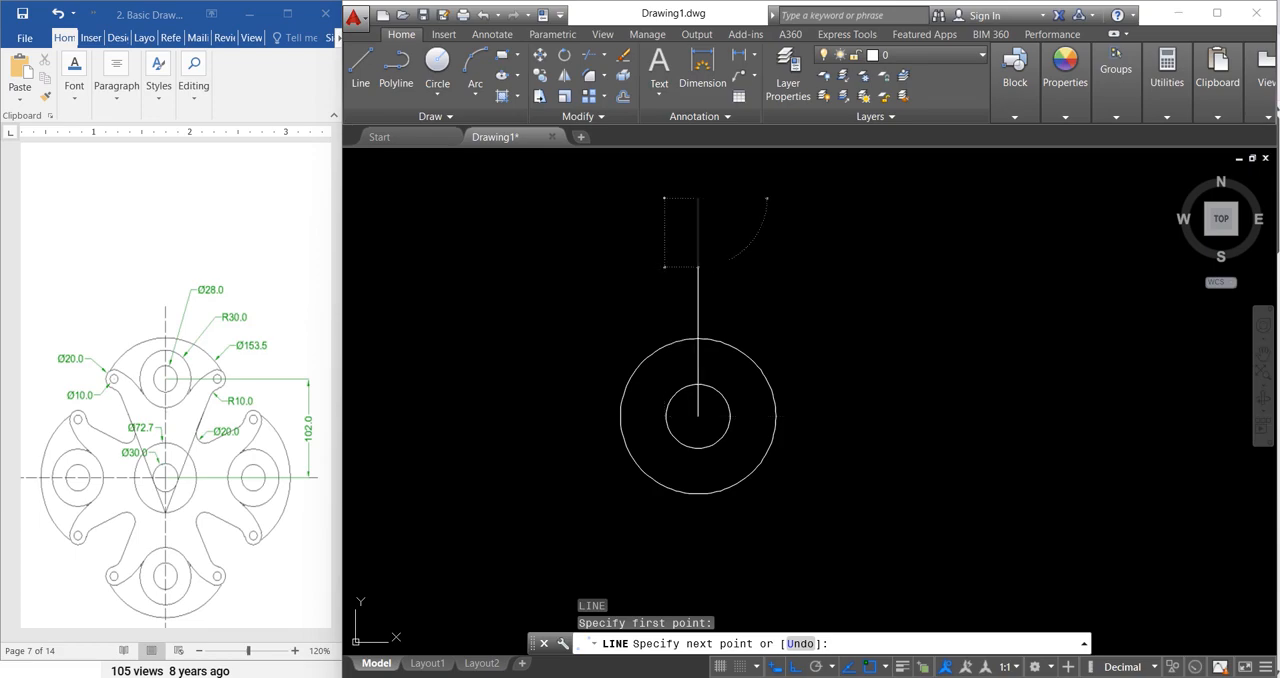
key(Escape)
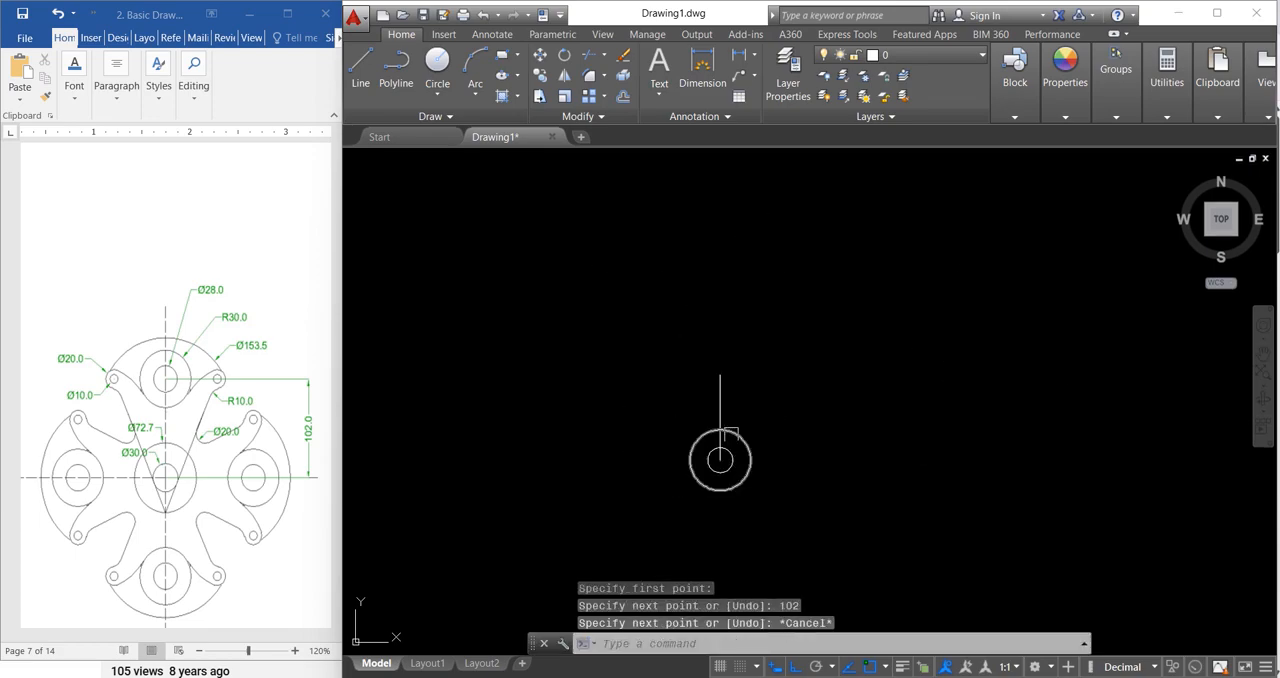
key(Escape)
key(Escape)
key(Escape)
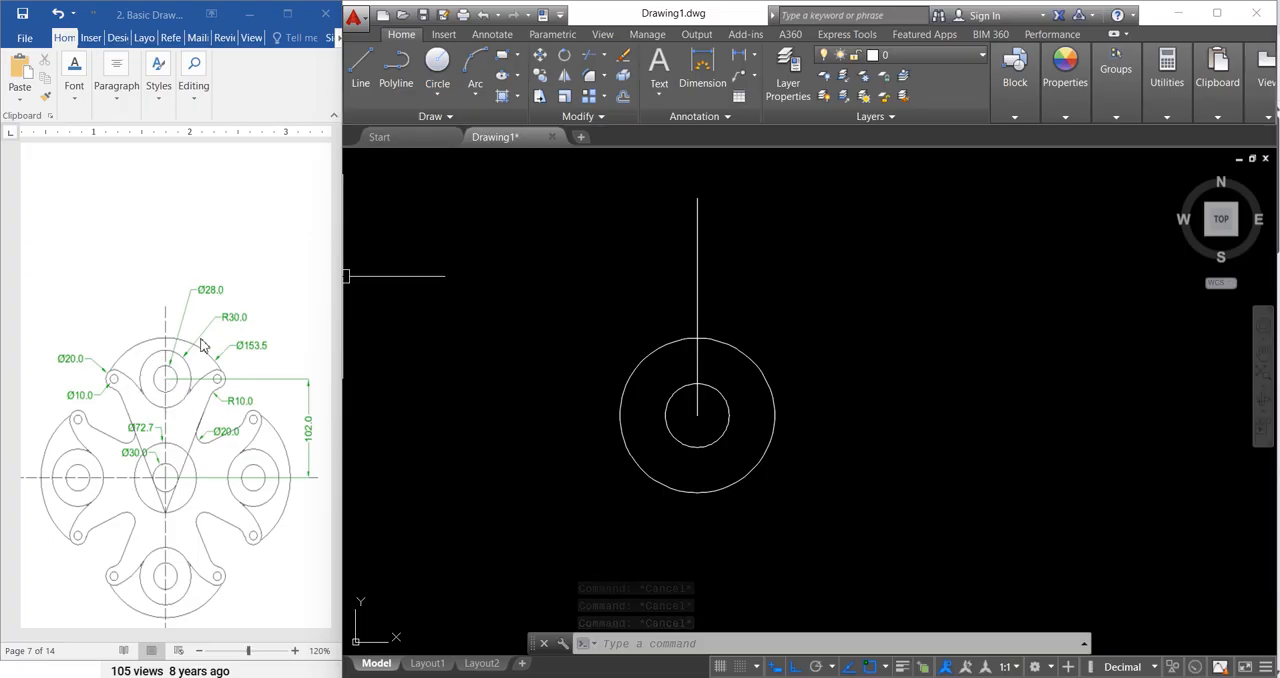
key(Escape)
key(Escape)
key(Escape)
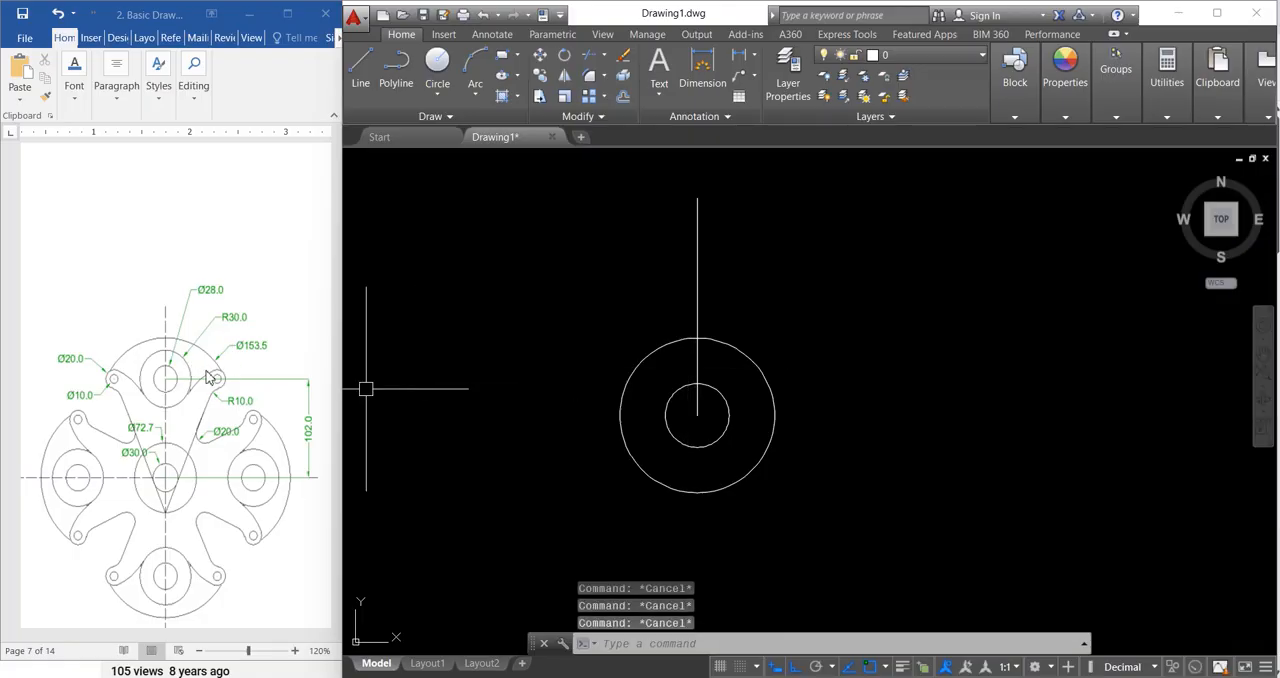
Step: Draw a circle of diameter 28 centred on the upper end of the vertical line
text(c)
key(Return)
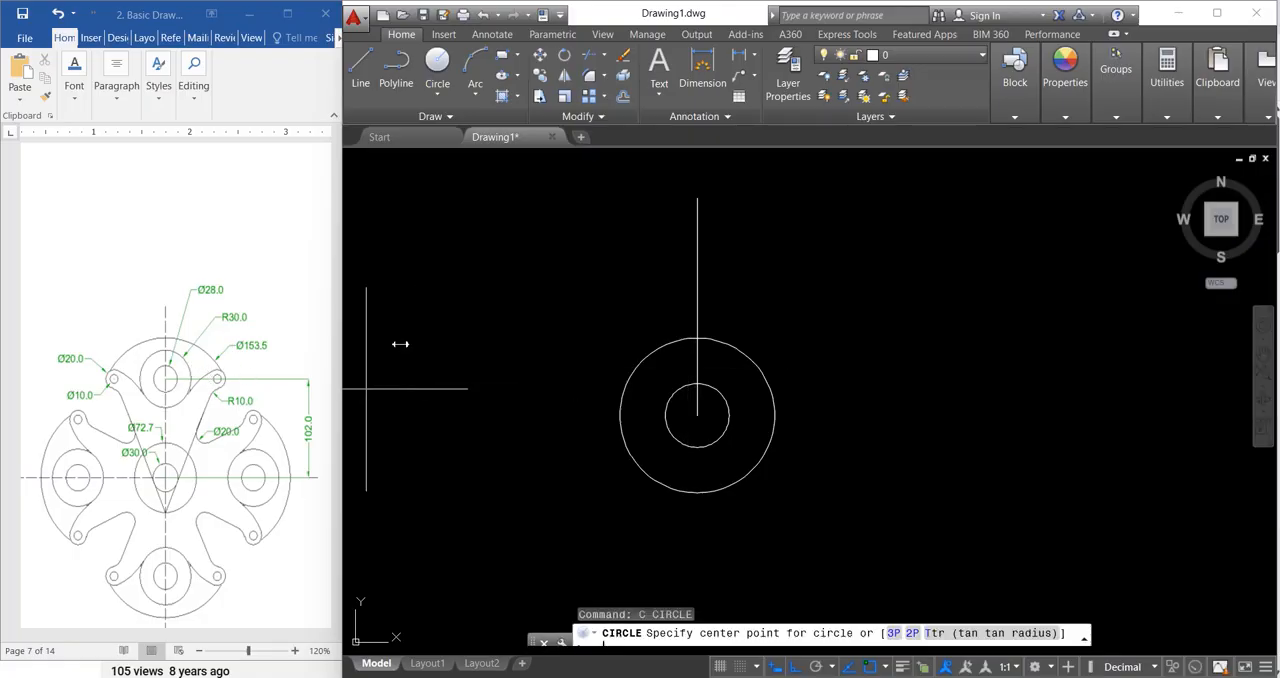
click(697, 198)
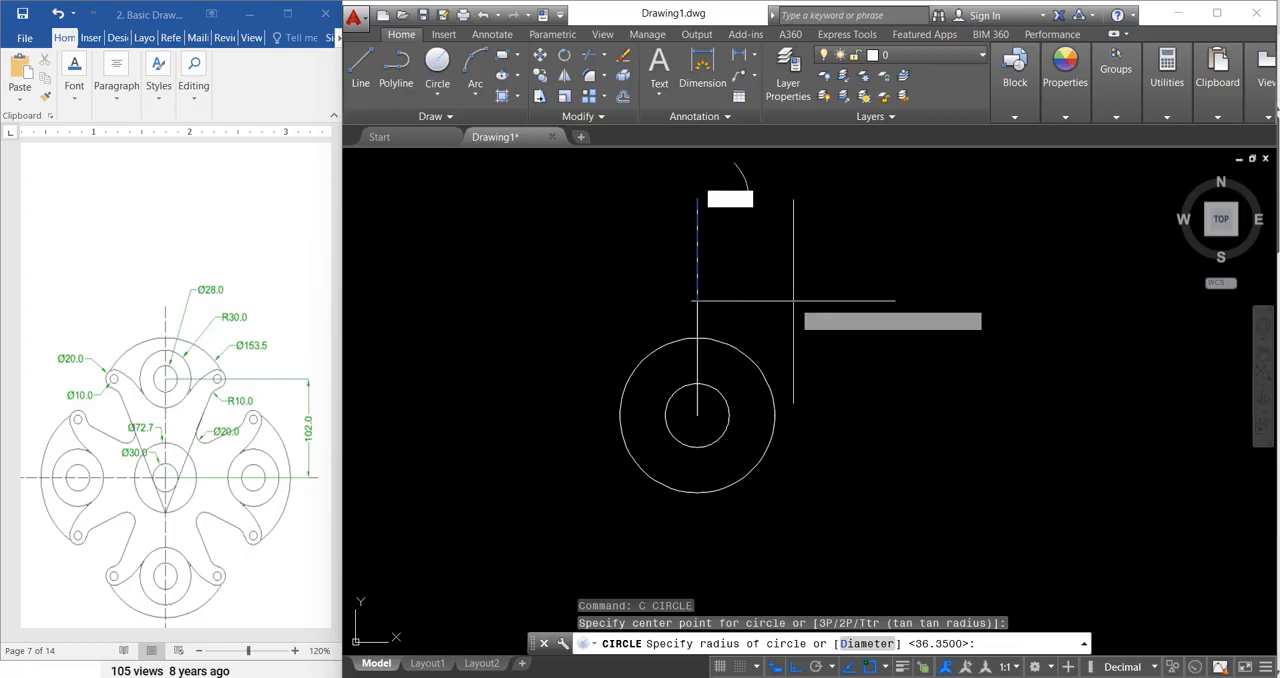
text(d)
key(Return)
text(28)
key(Return)
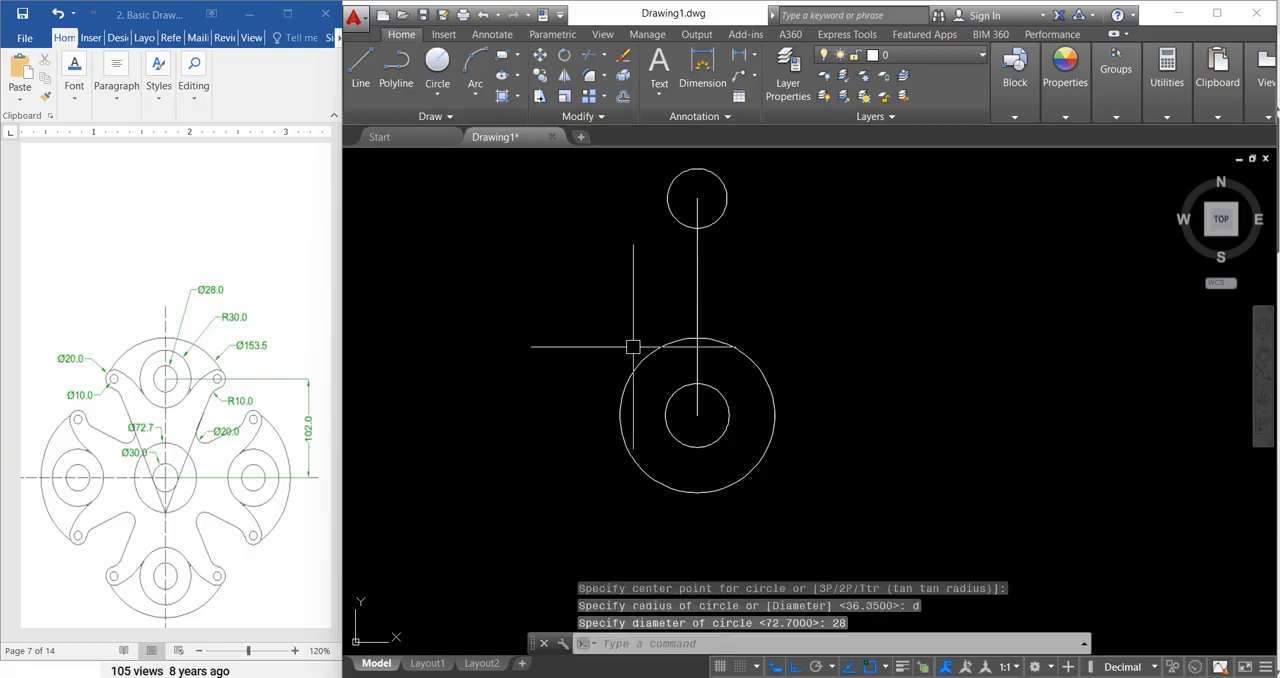
Step: Draw a circle of radius 30 concentric with the 28-diameter circle at the vertical line's upper end
key(Return)
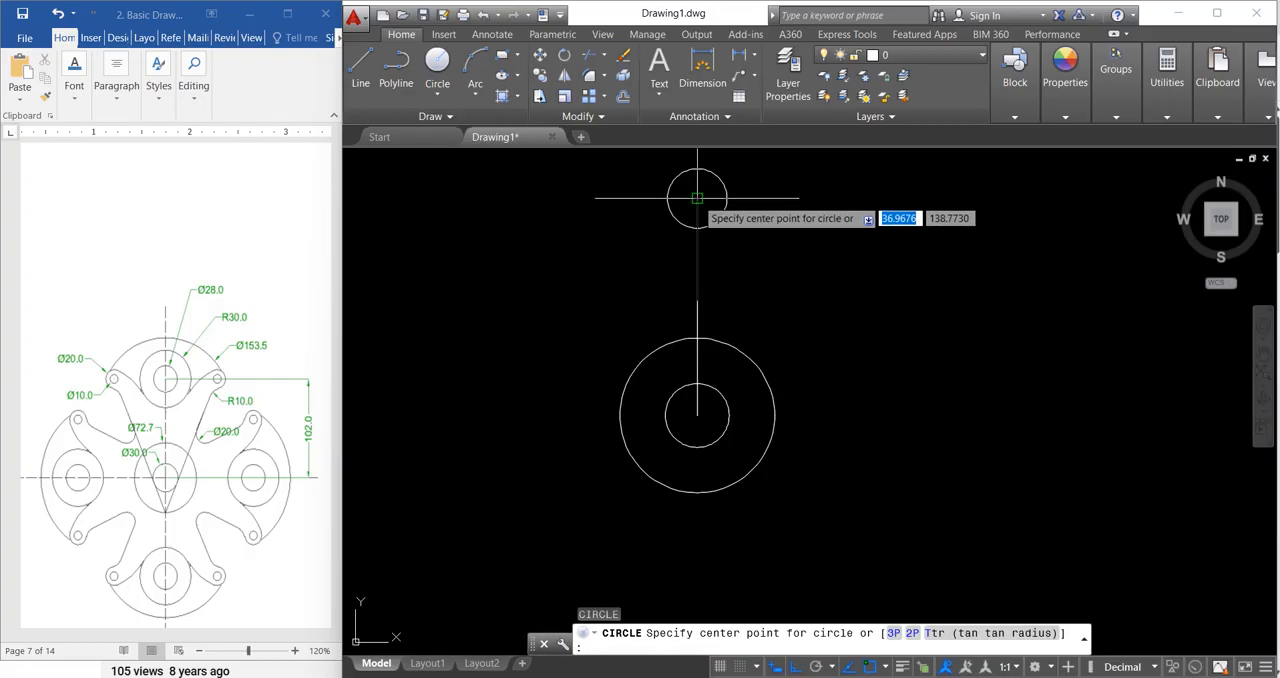
click(697, 198)
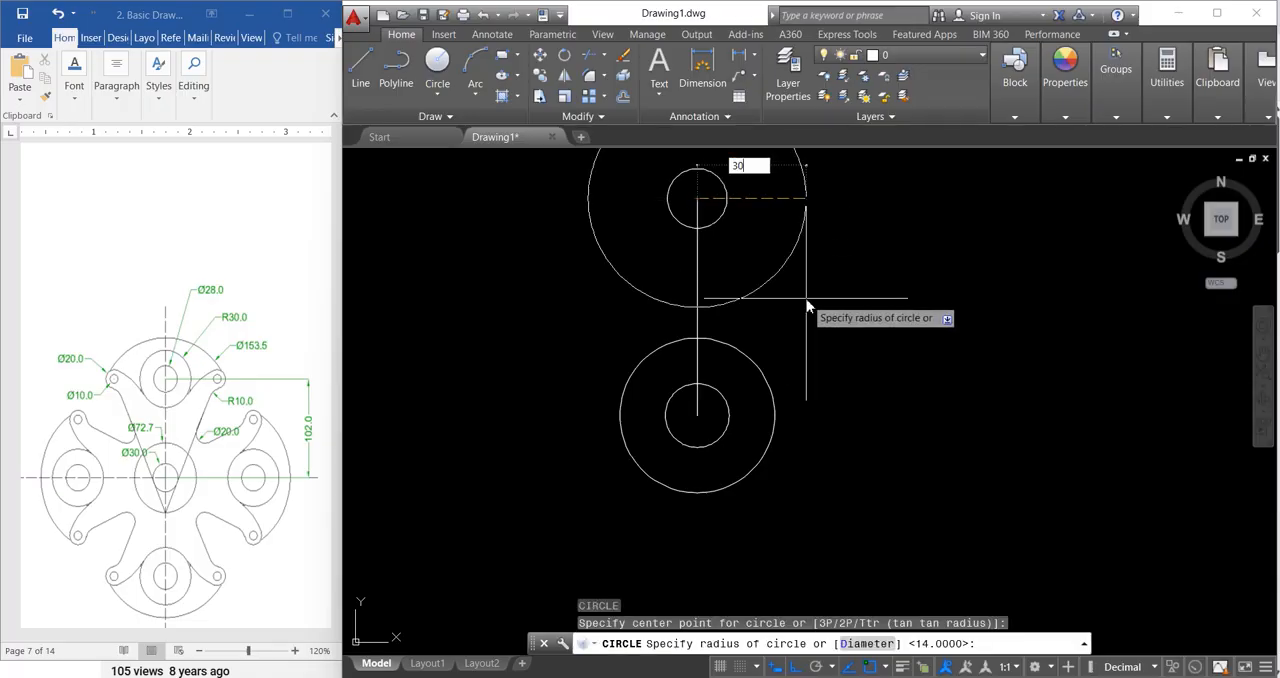
text(30)
key(Return)
scroll(734, 380, down, 3)
scroll(763, 357, up, 2)
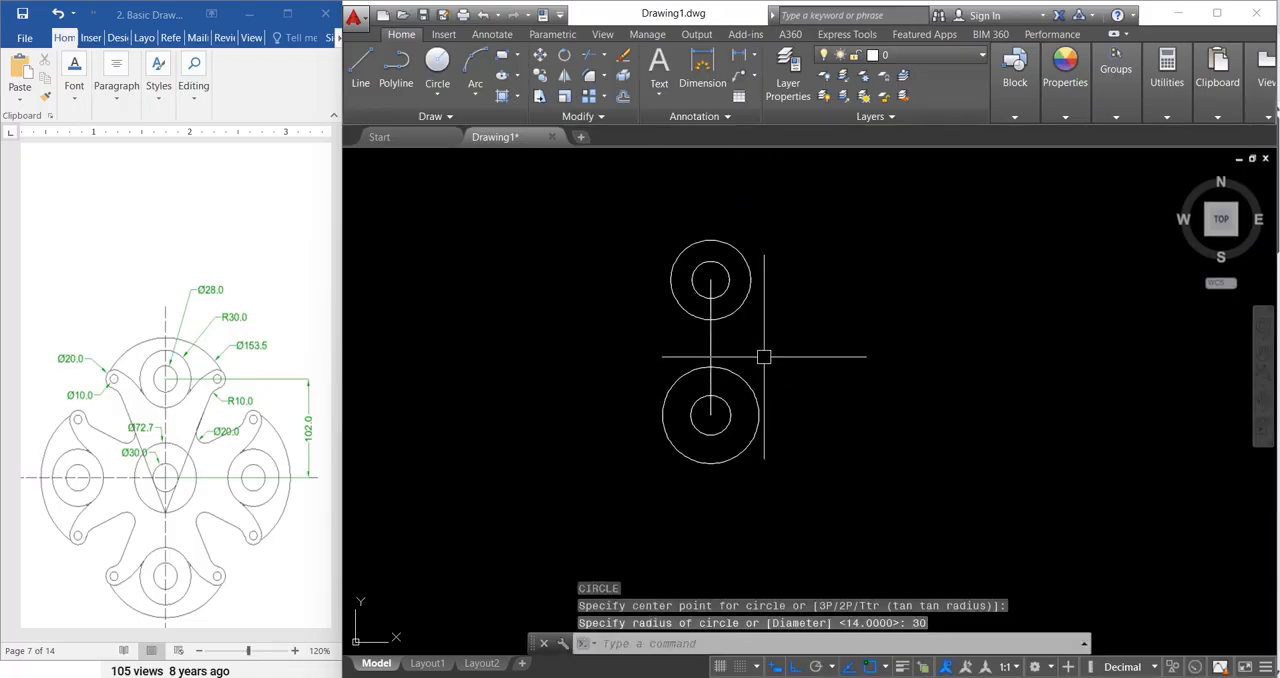
key(Escape)
key(Escape)
key(Escape)
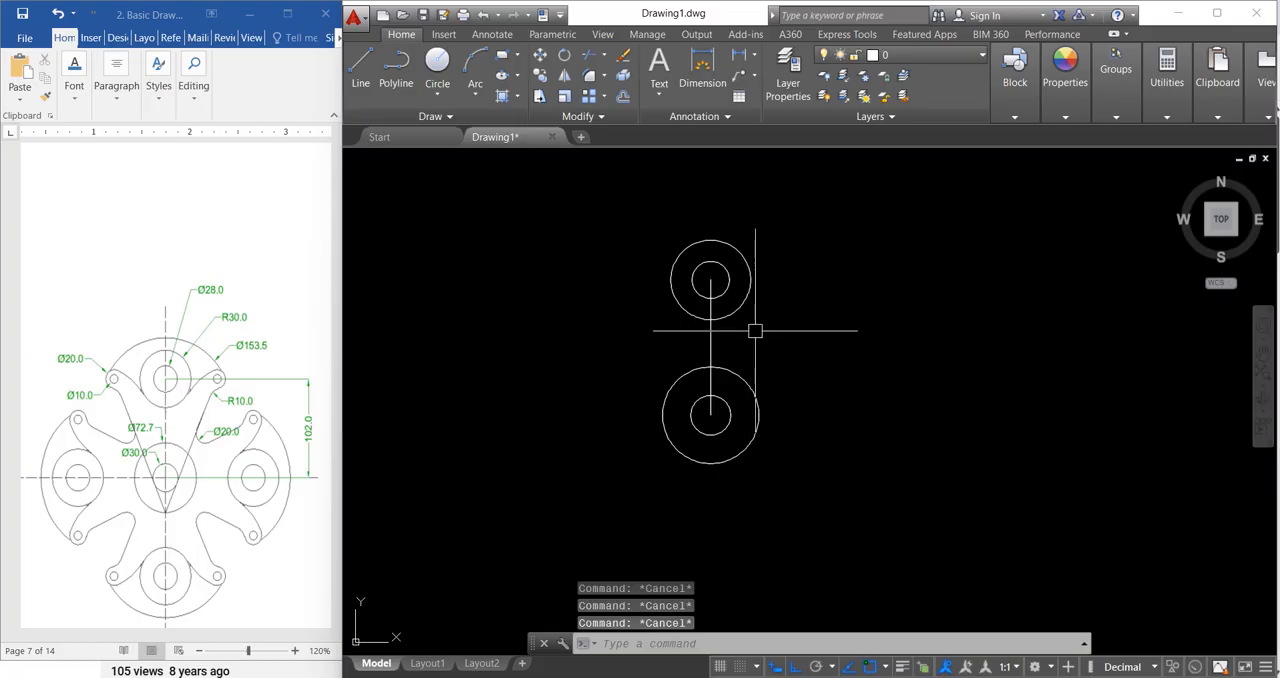
Step: Draw a line from the bottom quadrant of the 72.7-diameter circle tangent to the right side of the 30-diameter circle
key(Return)
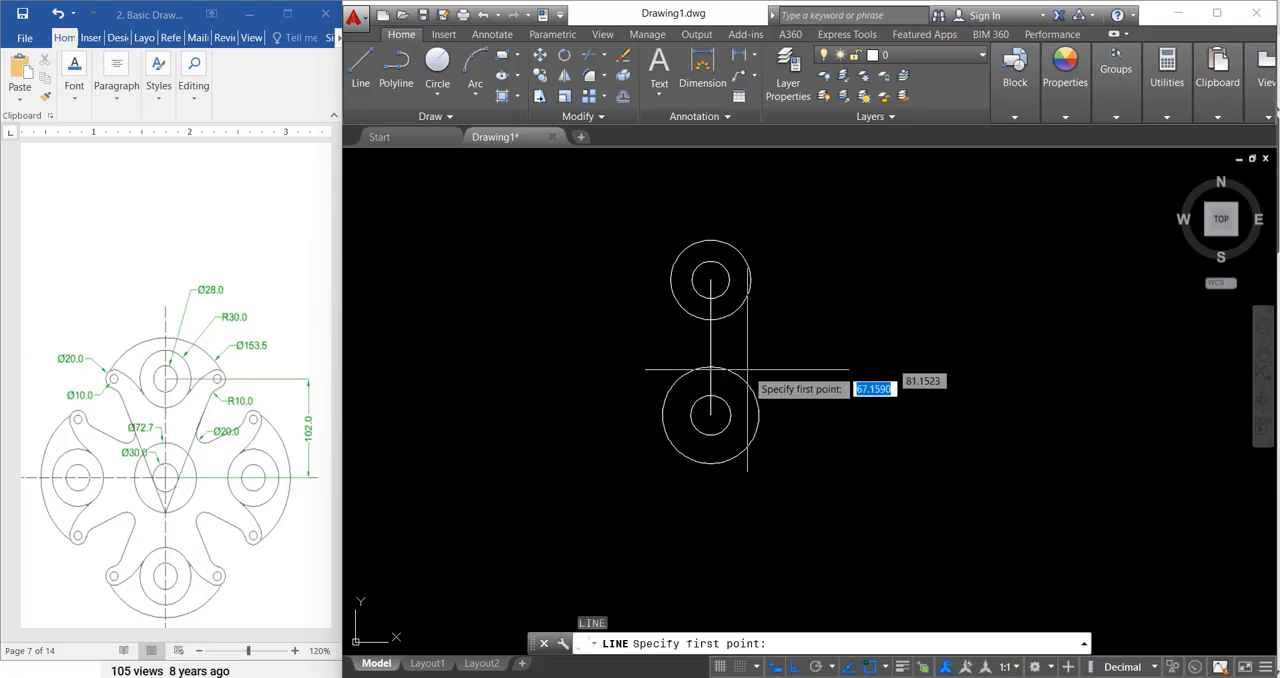
click(710, 464)
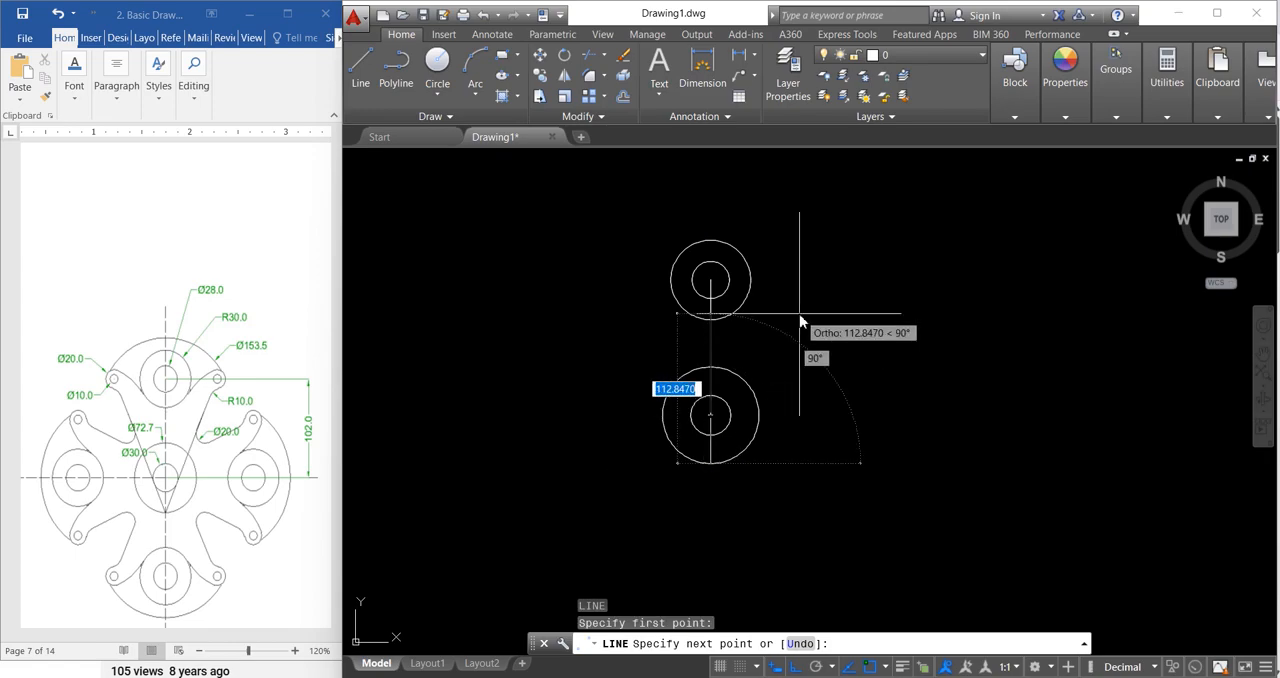
shift+right_click(802, 321)
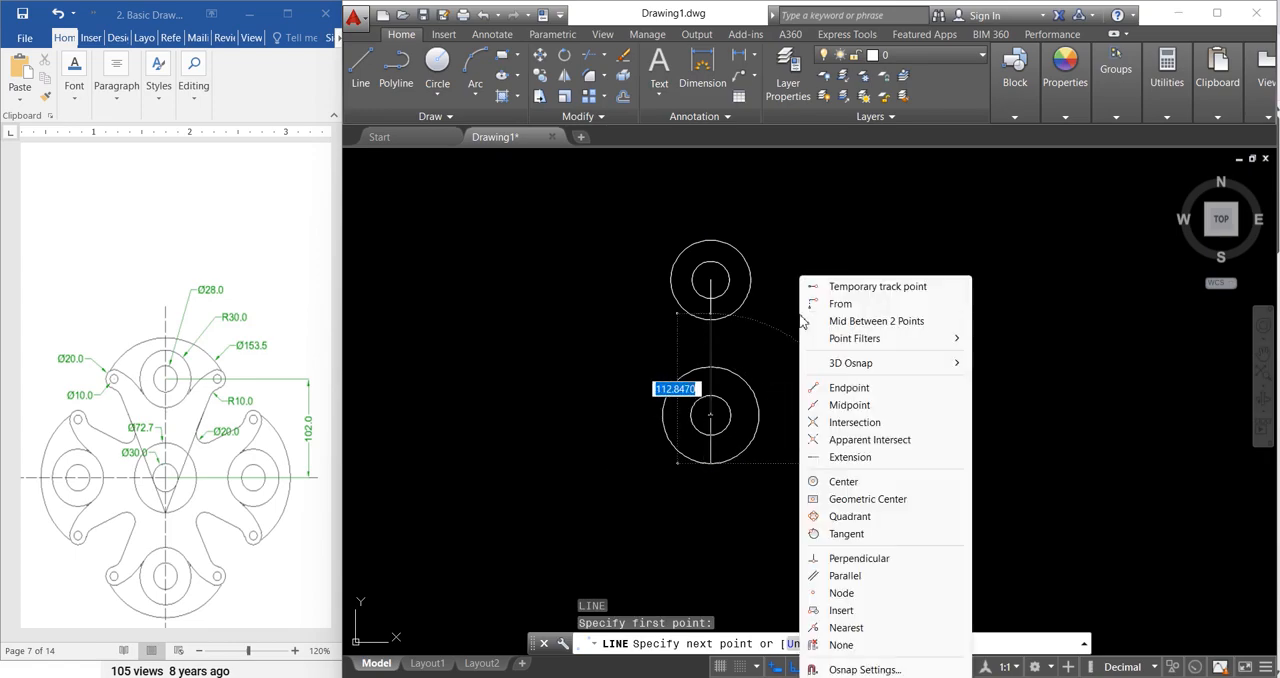
click(846, 534)
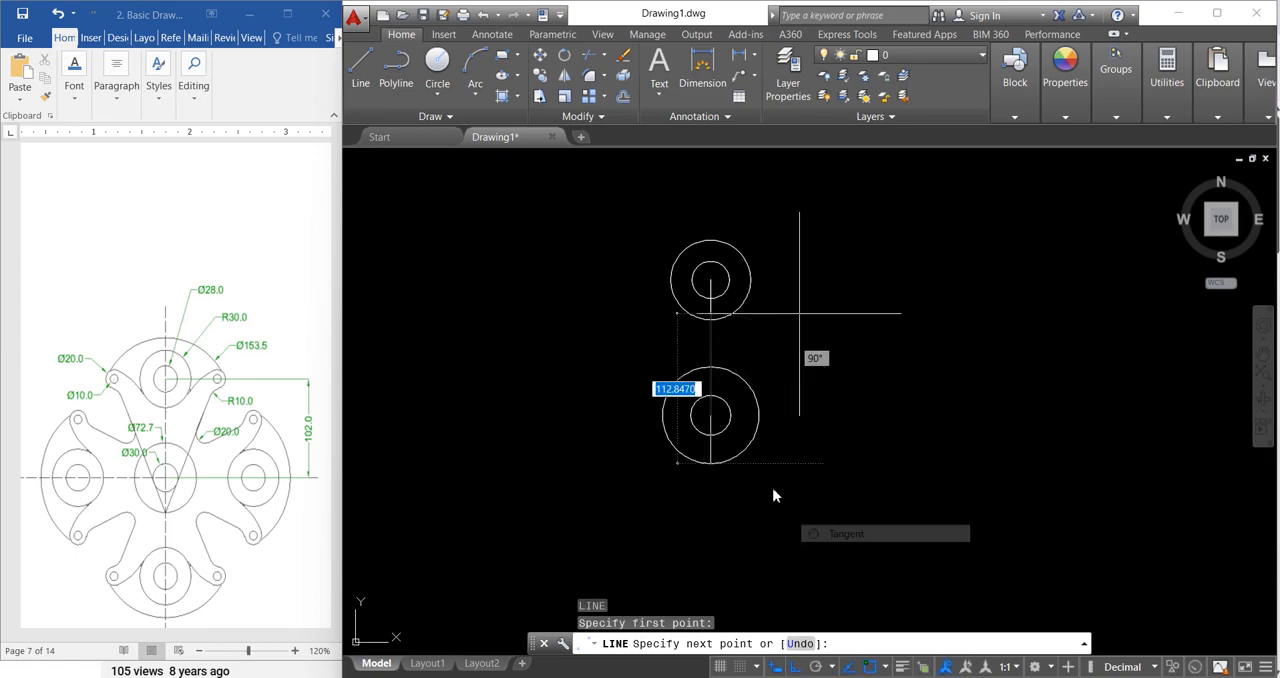
click(727, 418)
key(Return)
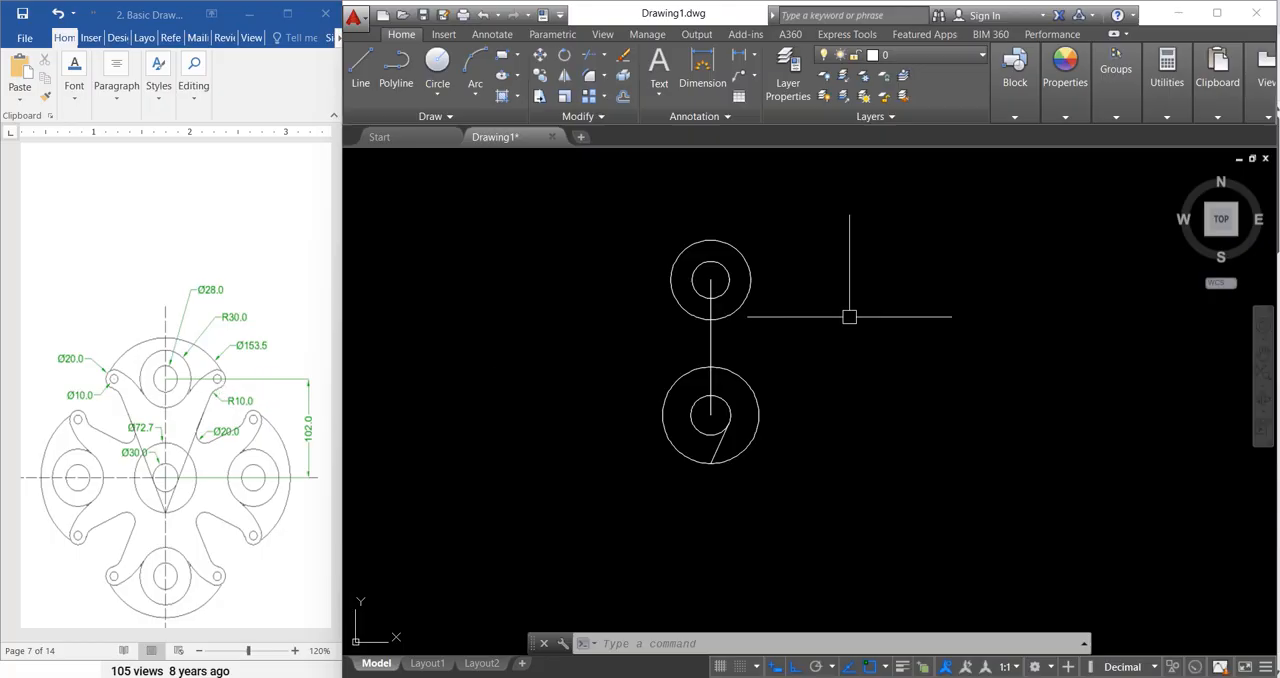
key(Escape)
key(Escape)
key(Escape)
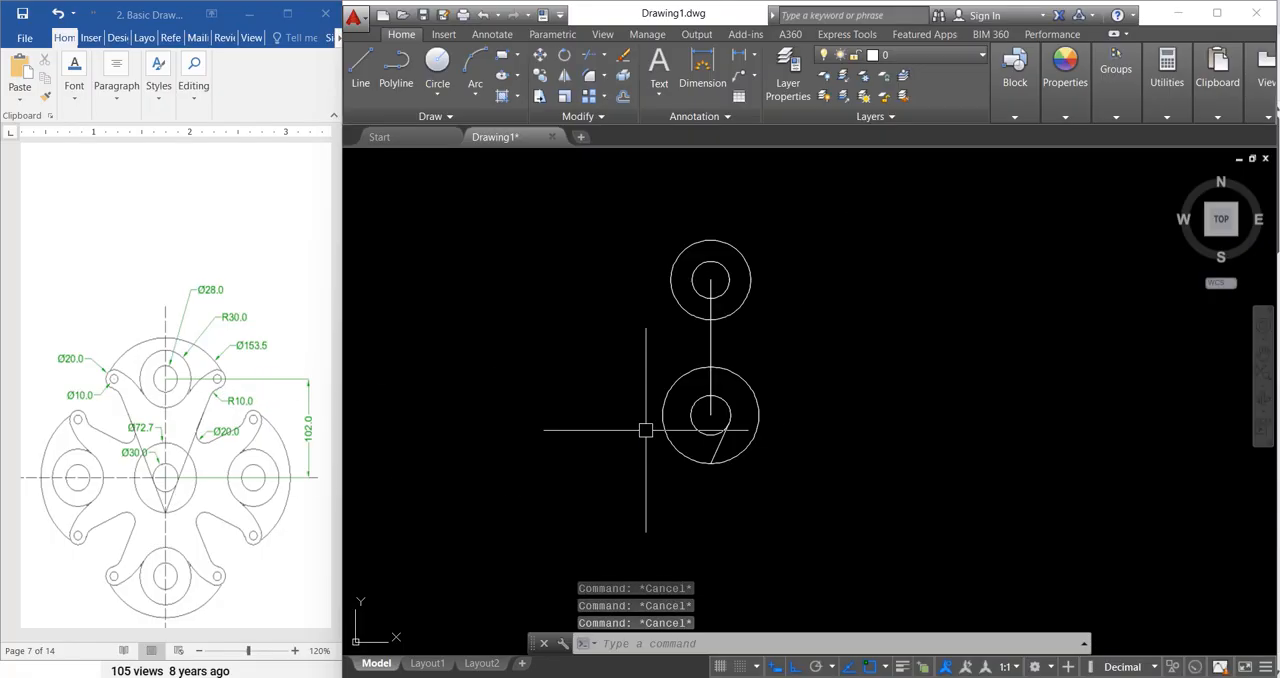
Step: Draw a horizontal line from the upper circles' centre to the right, well past the radius-30 circle
text(l)
key(Return)
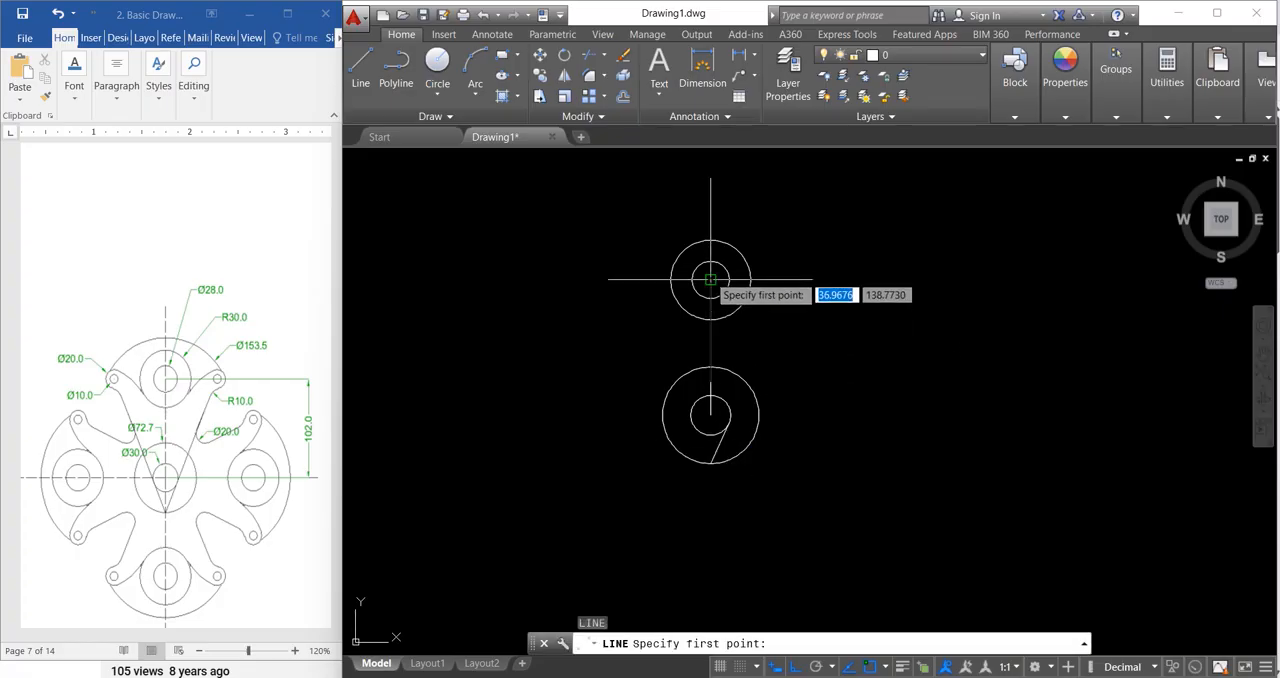
click(710, 280)
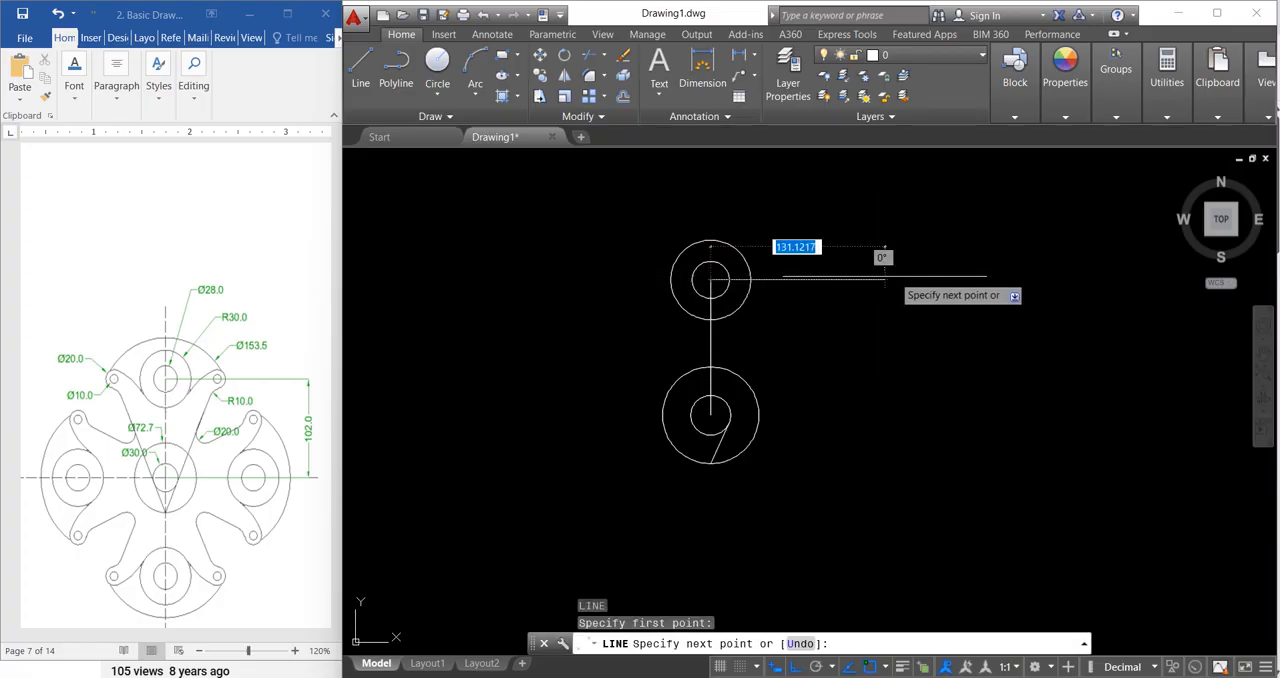
click(914, 362)
key(Escape)
key(Escape)
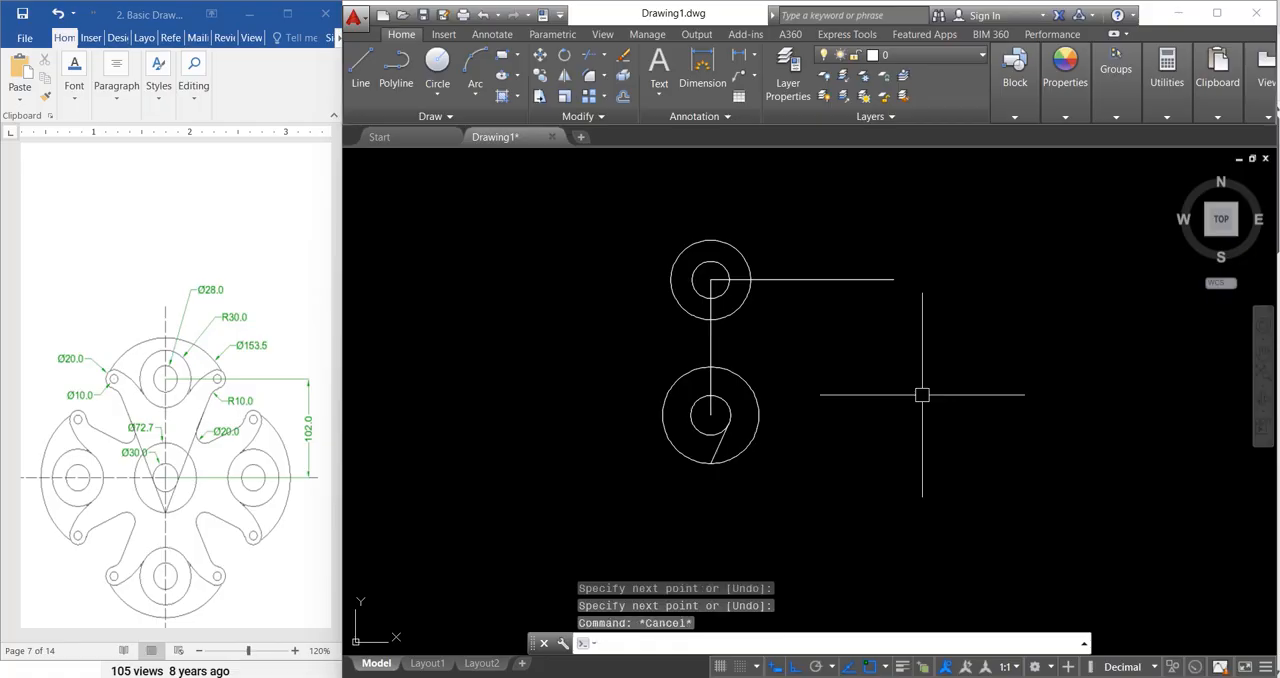
key(Escape)
Step: Extend the upper end of the slanted tangent line to meet the horizontal line
text(ex)
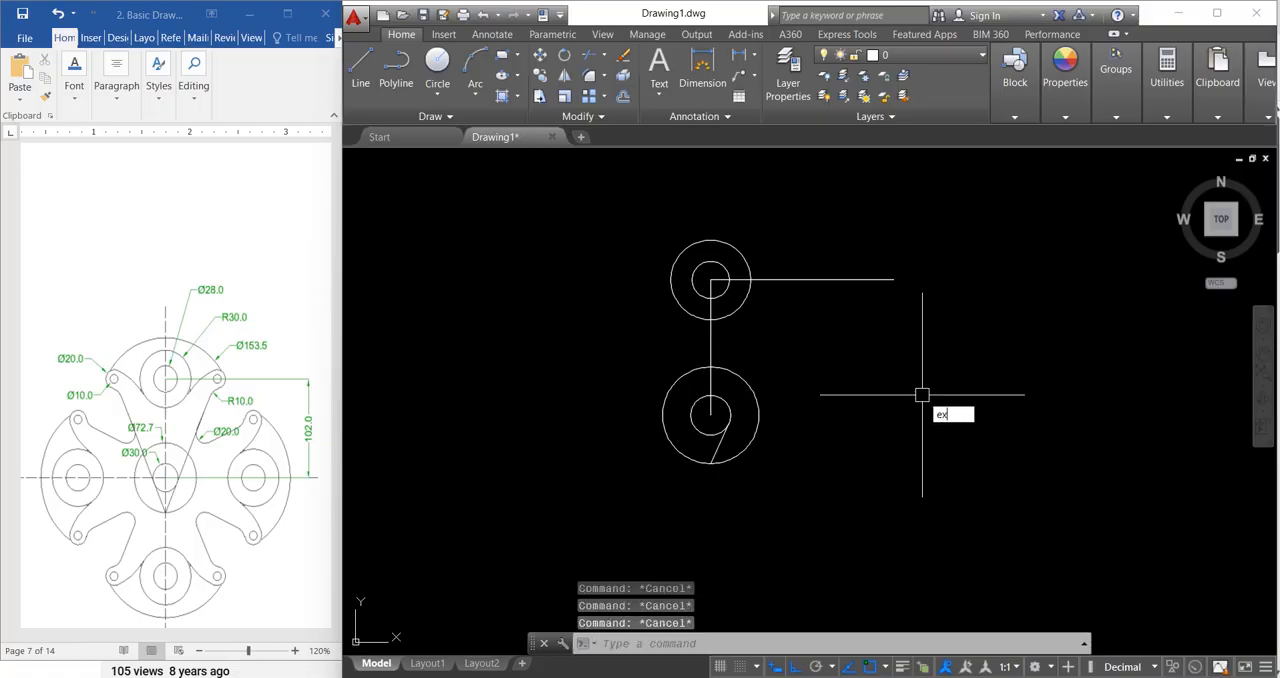
key(Return)
key(Return)
click(719, 451)
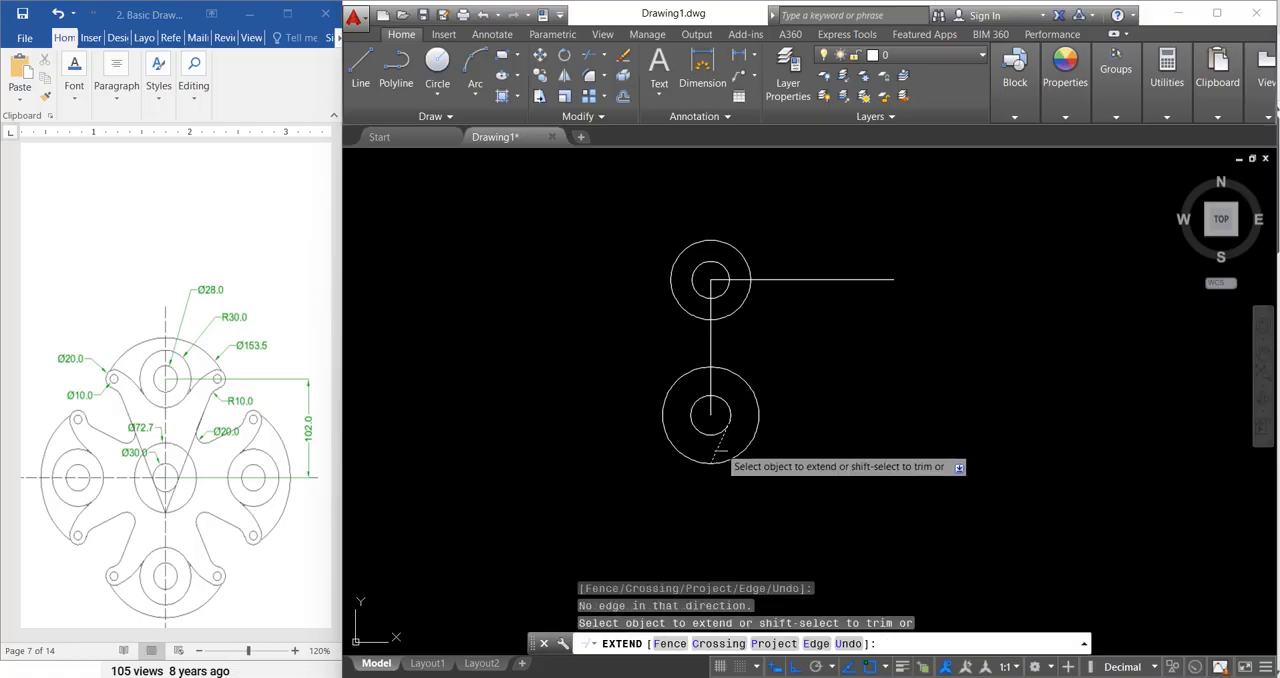
click(722, 437)
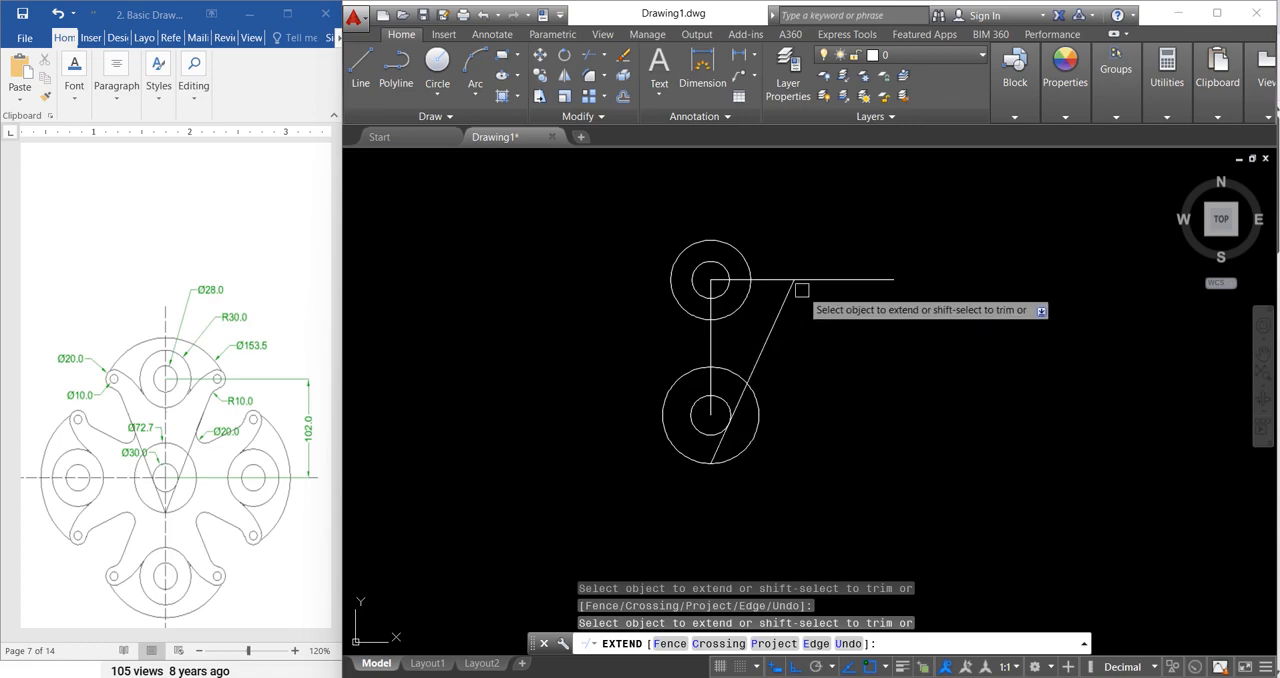
key(Escape)
key(Escape)
key(Escape)
key(Escape)
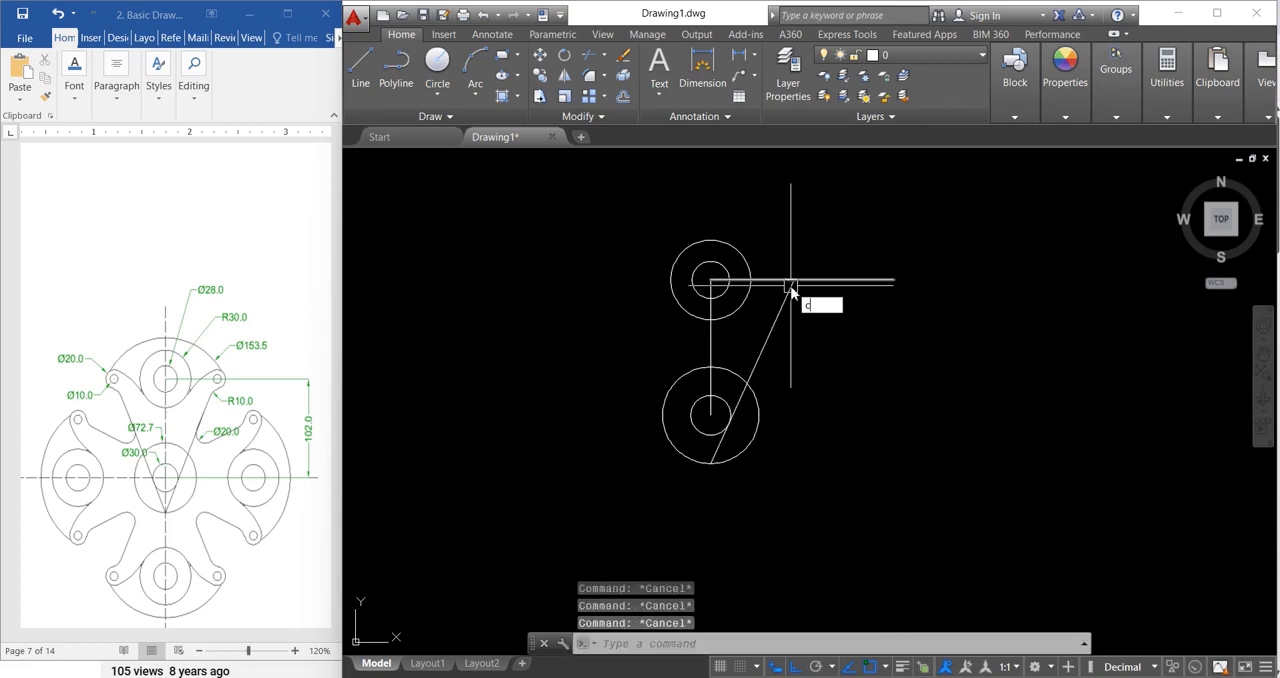
Step: Draw a circle of diameter 10 centred where the slanted tangent line meets the horizontal line
text(c)
key(Return)
click(791, 284)
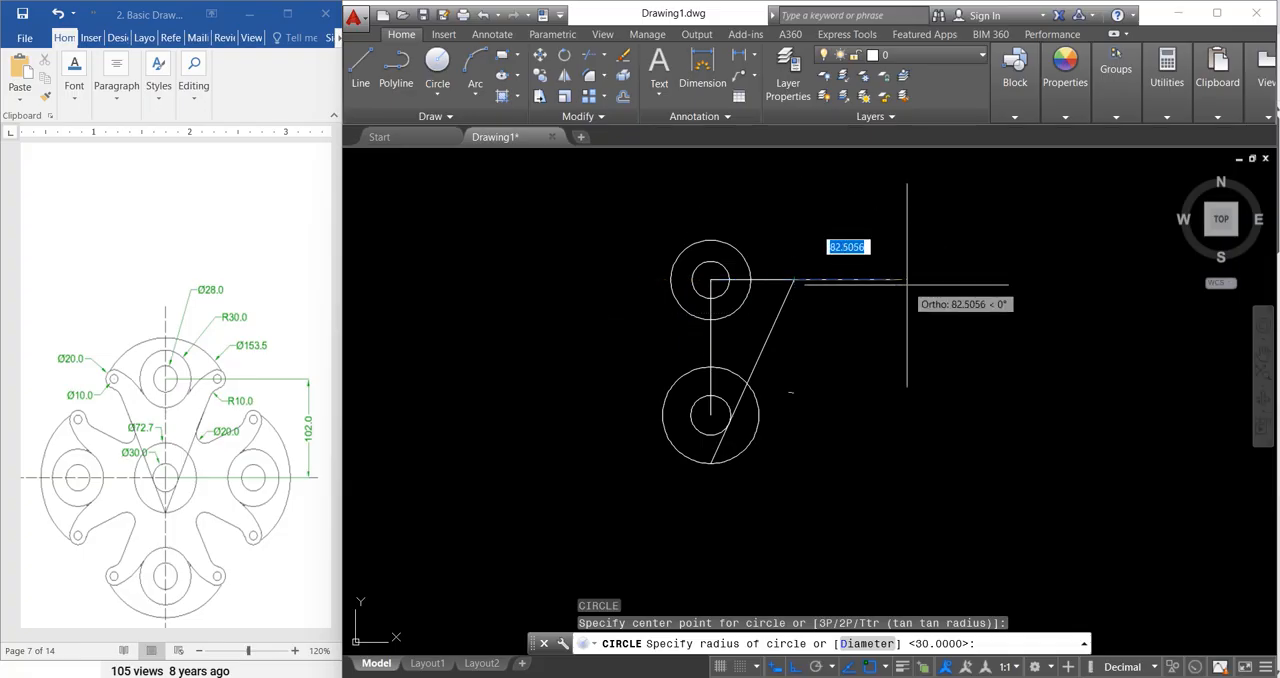
text(d)
key(Return)
text(10)
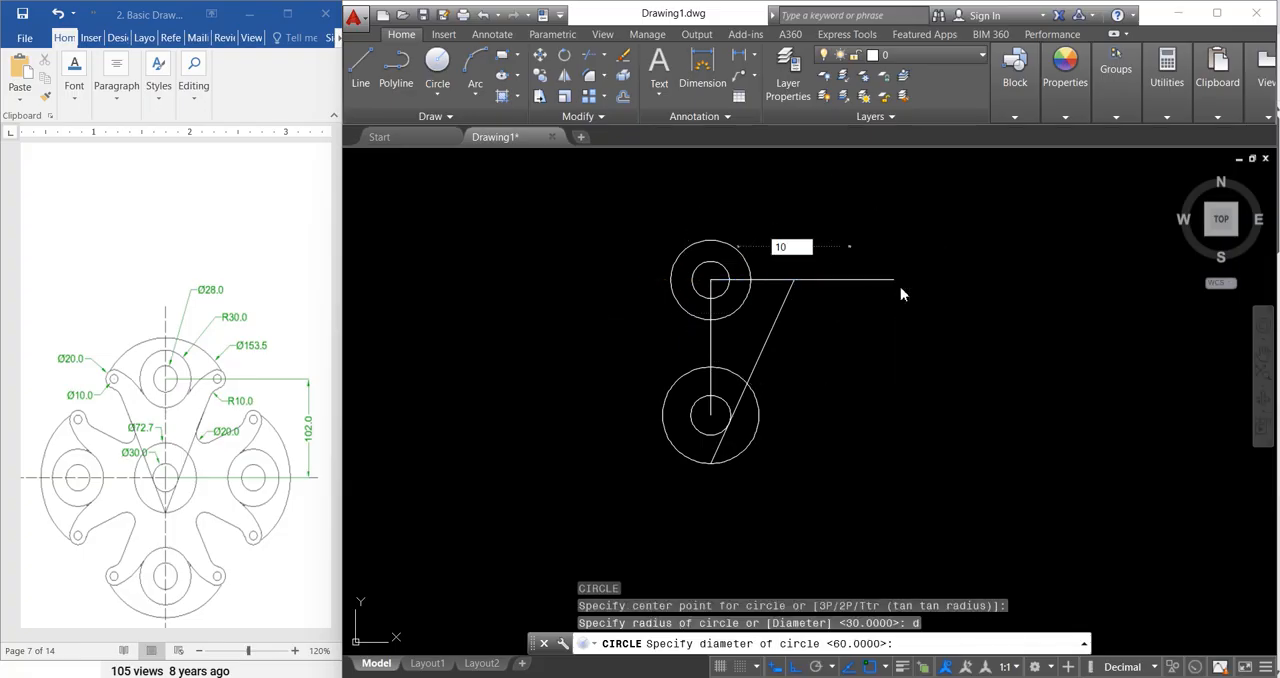
key(Return)
key(Return)
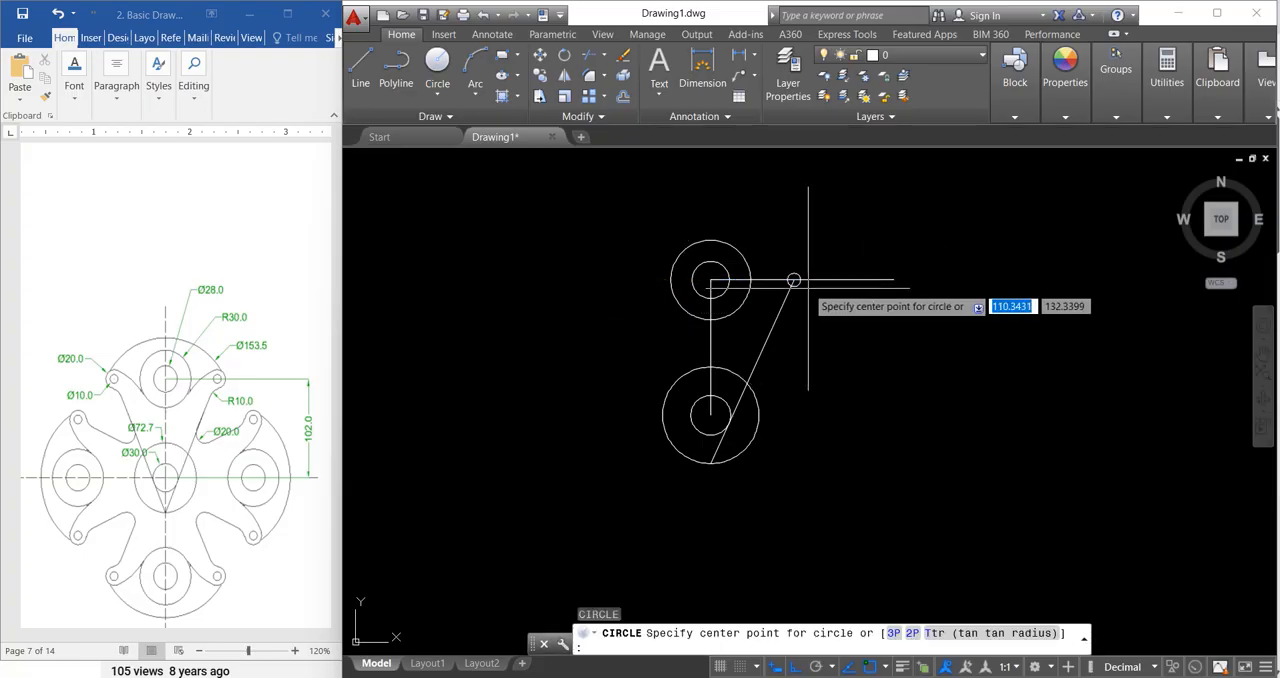
Step: Draw a circle of diameter 20 concentric with the 10-diameter circle at the slanted line's upper end
scroll(792, 280, up, 4)
click(778, 280)
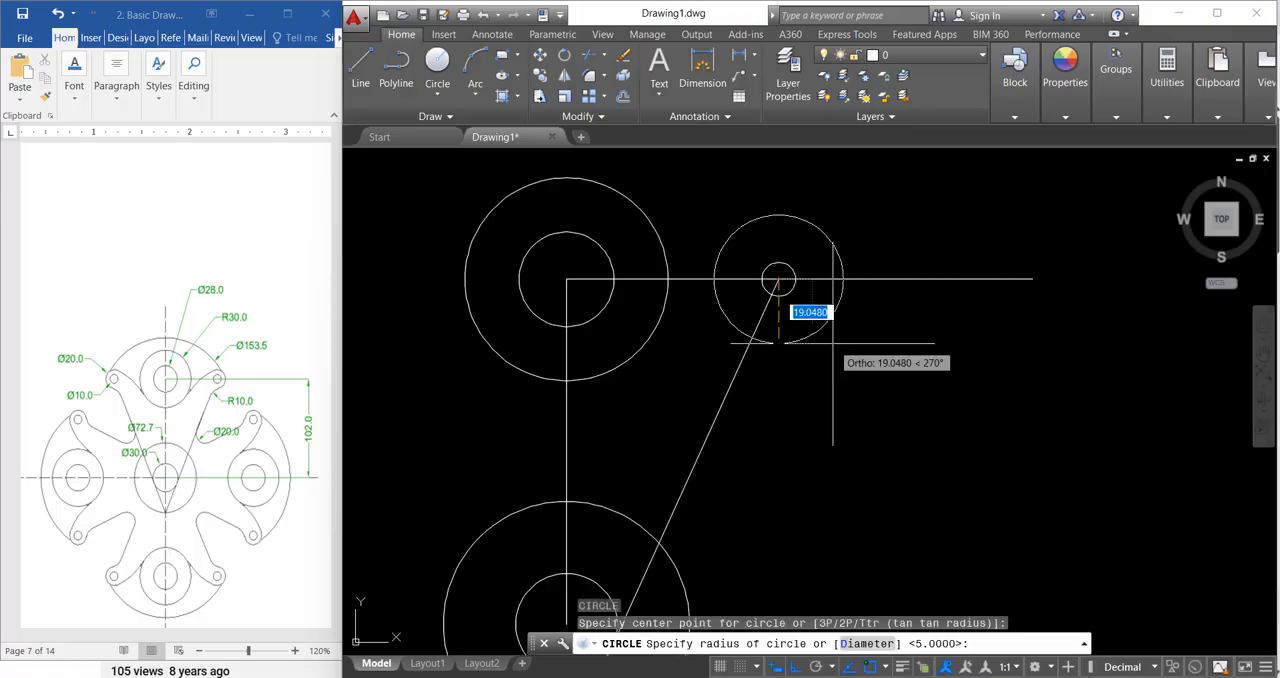
text(d)
key(Return)
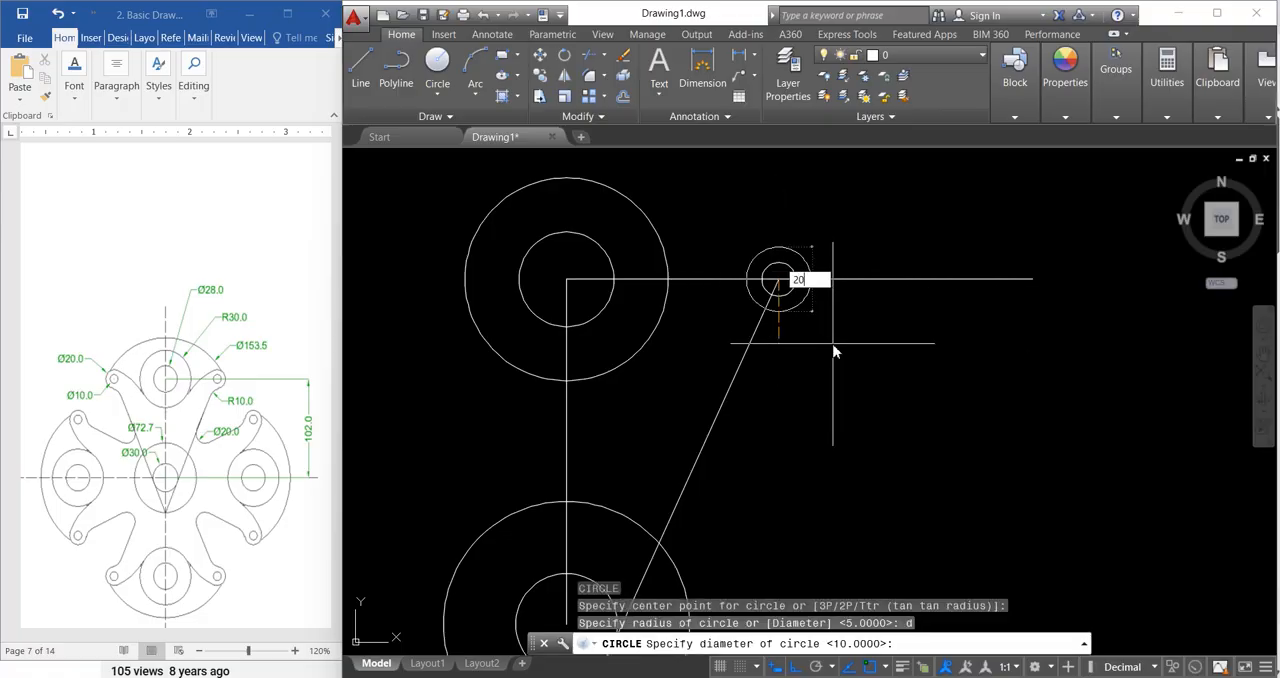
text(20)
key(Return)
scroll(871, 264, down, 2)
key(Escape)
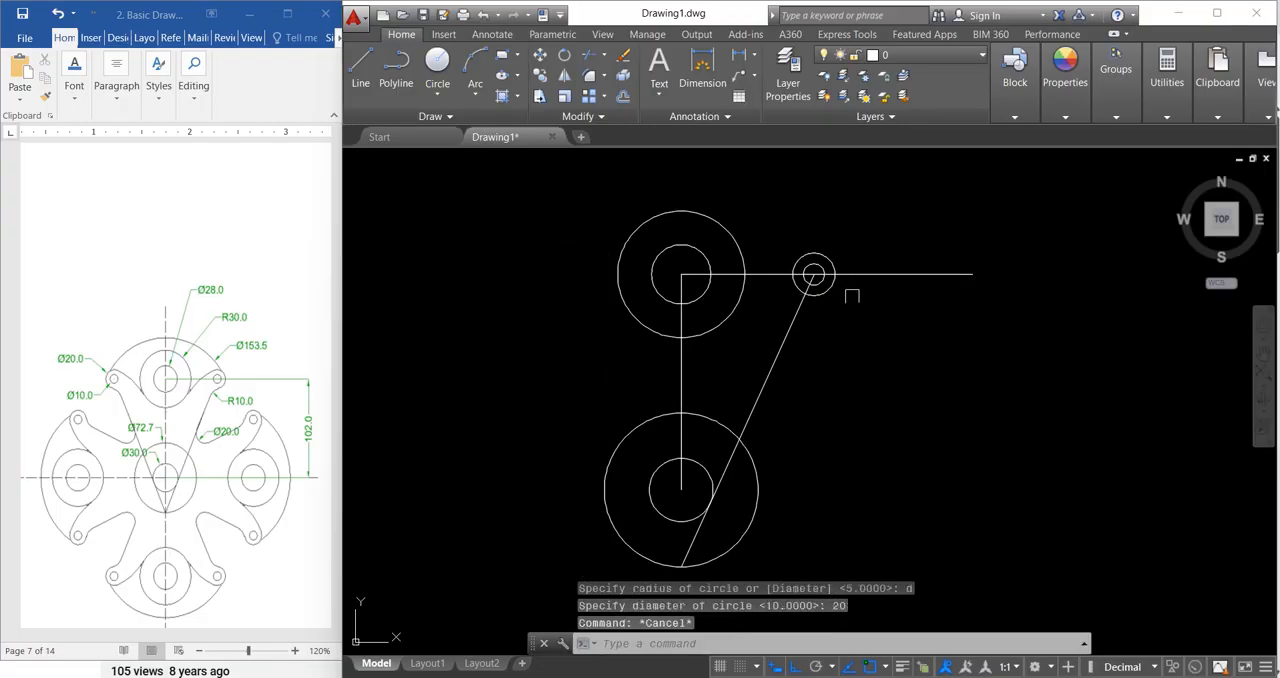
key(Escape)
key(Escape)
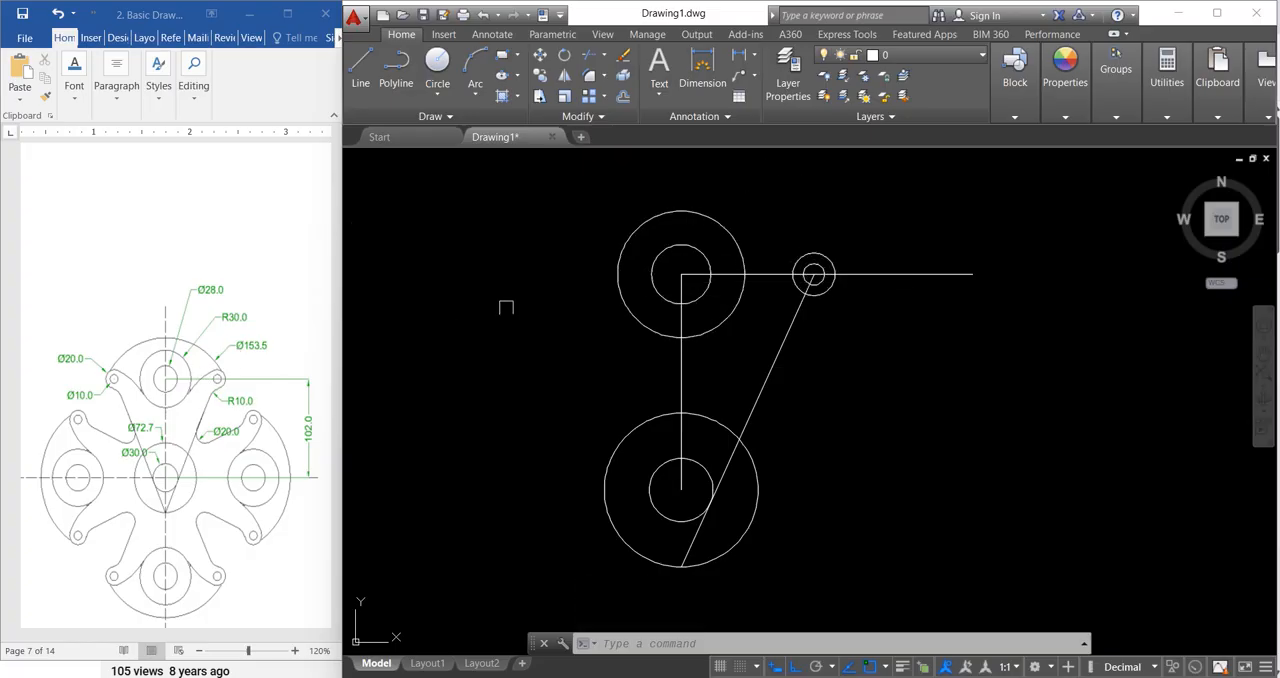
Step: Erase the vertical line between the two large circle groups and the horizontal line from the upper centre
click(680, 327)
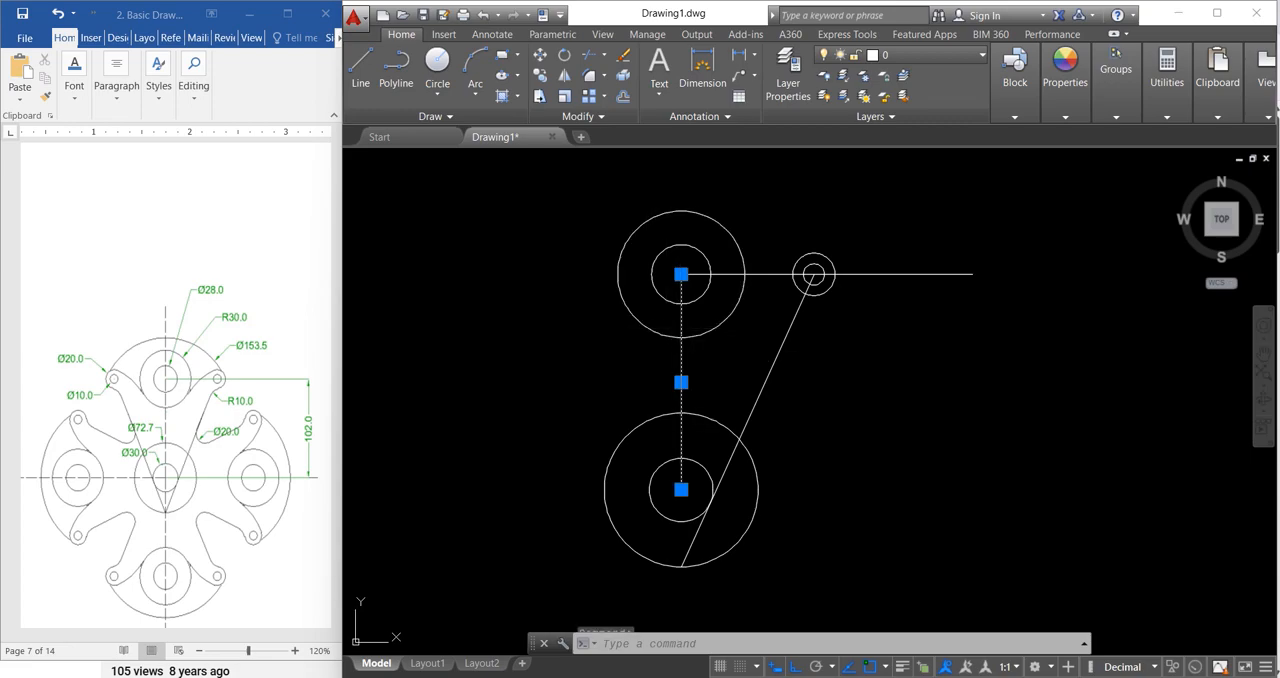
click(770, 273)
key(Delete)
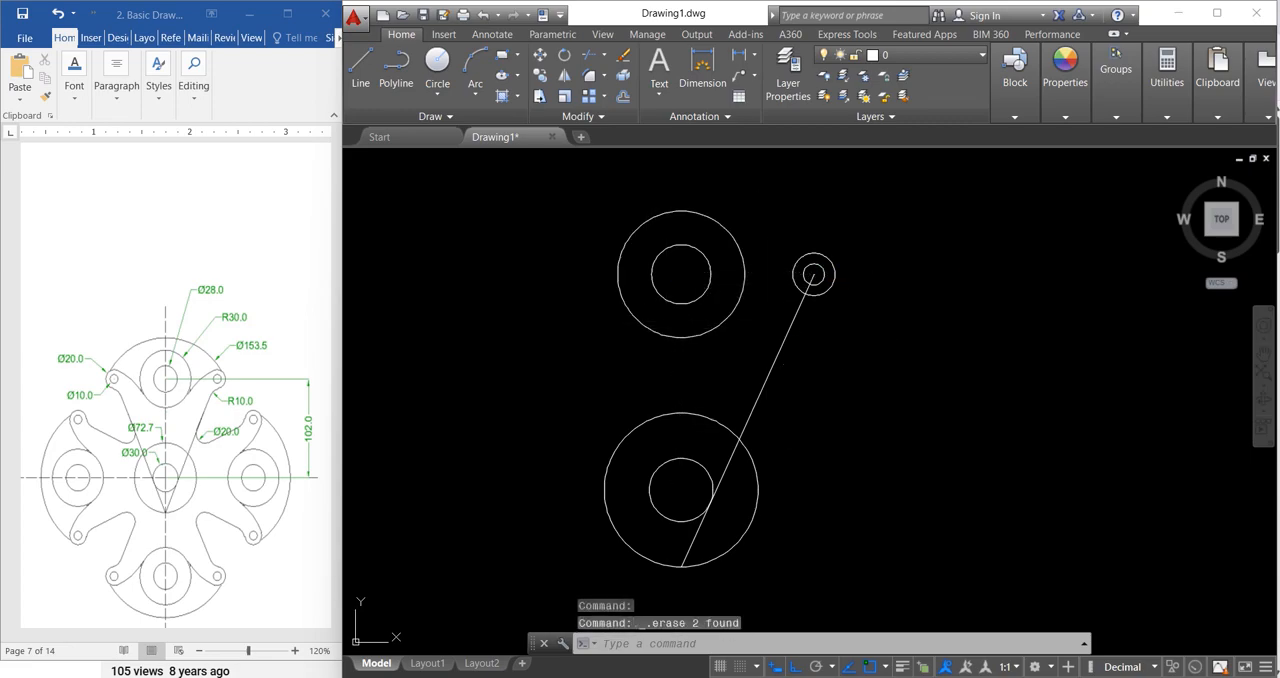
key(Escape)
Step: Draw a line tangent to the upper side of the 20-diameter circle and the lower side of the 28-diameter circle
key(Return)
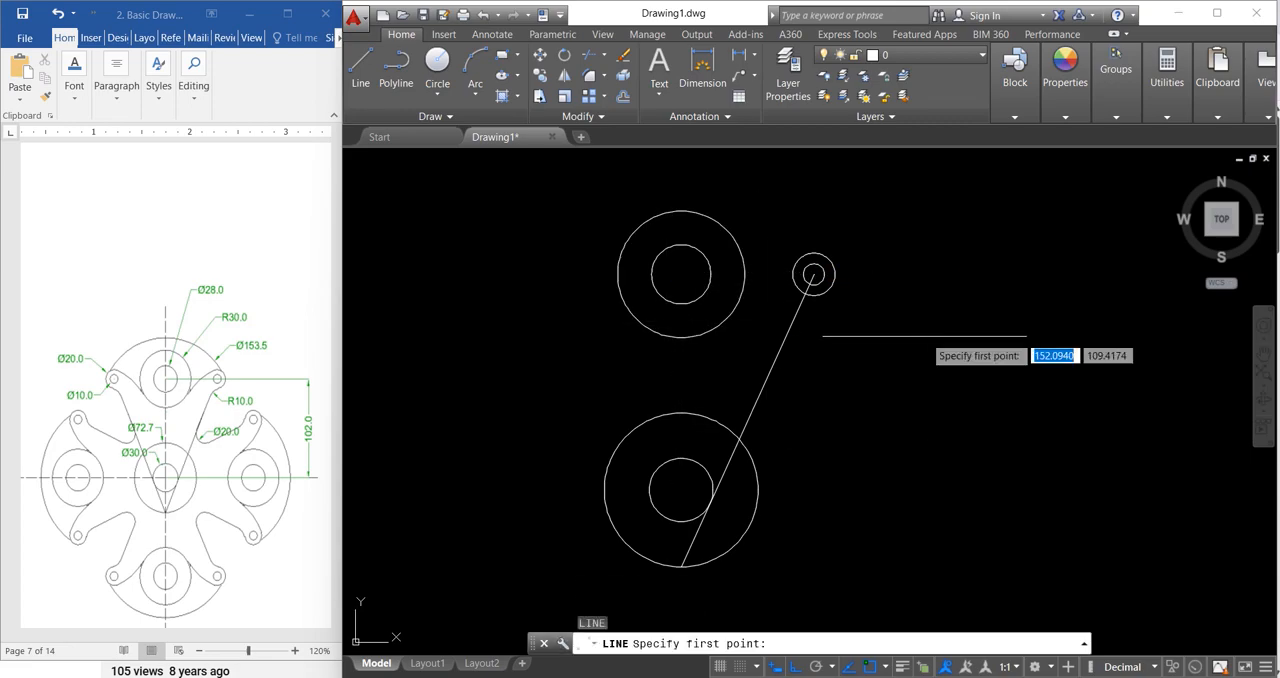
shift+right_click(788, 202)
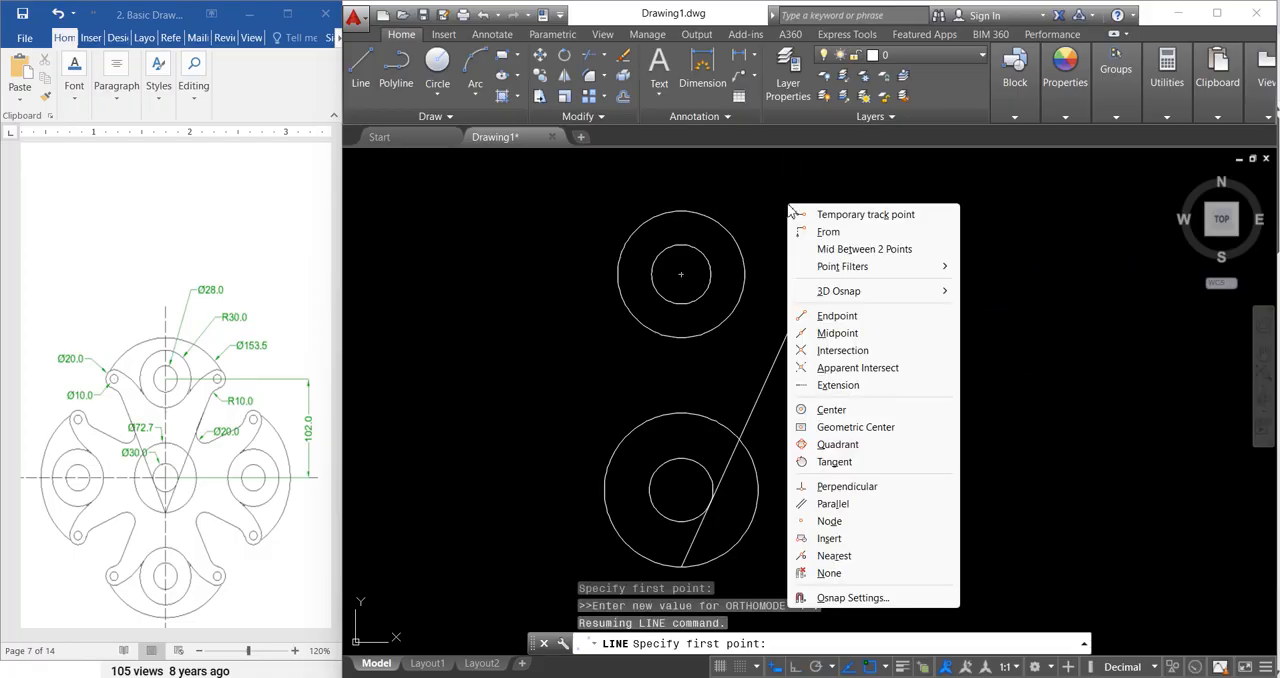
click(834, 462)
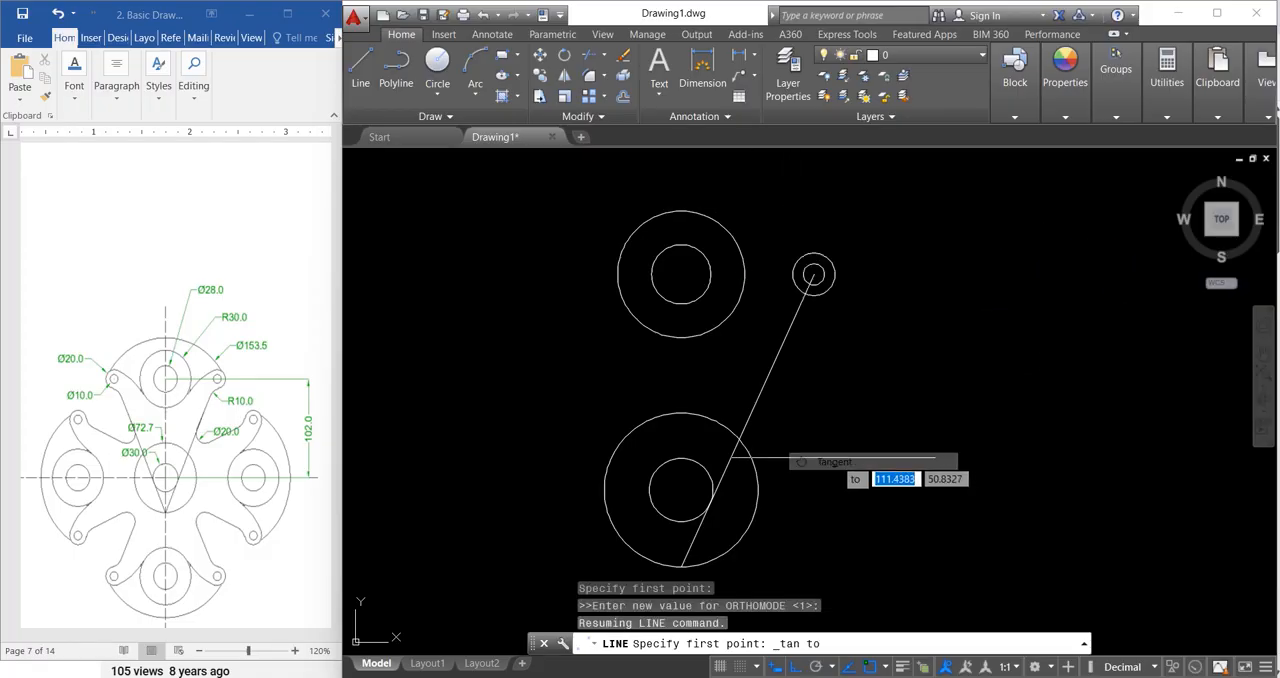
click(813, 273)
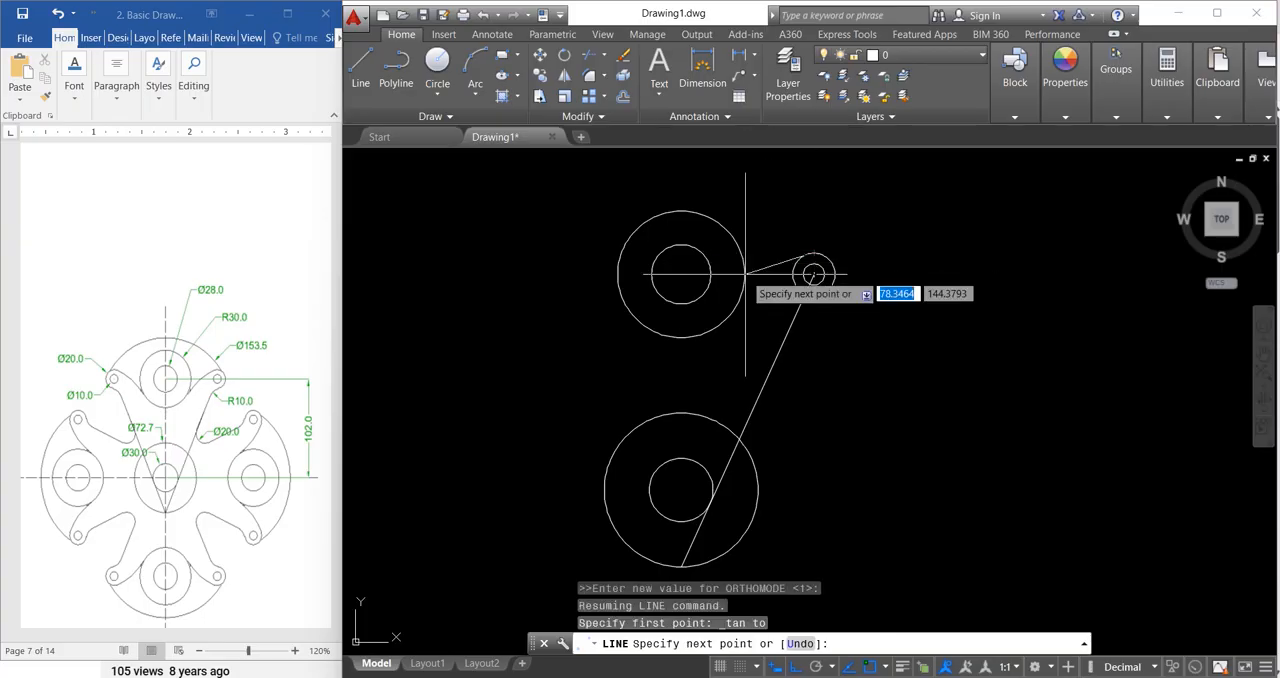
shift+right_click(680, 324)
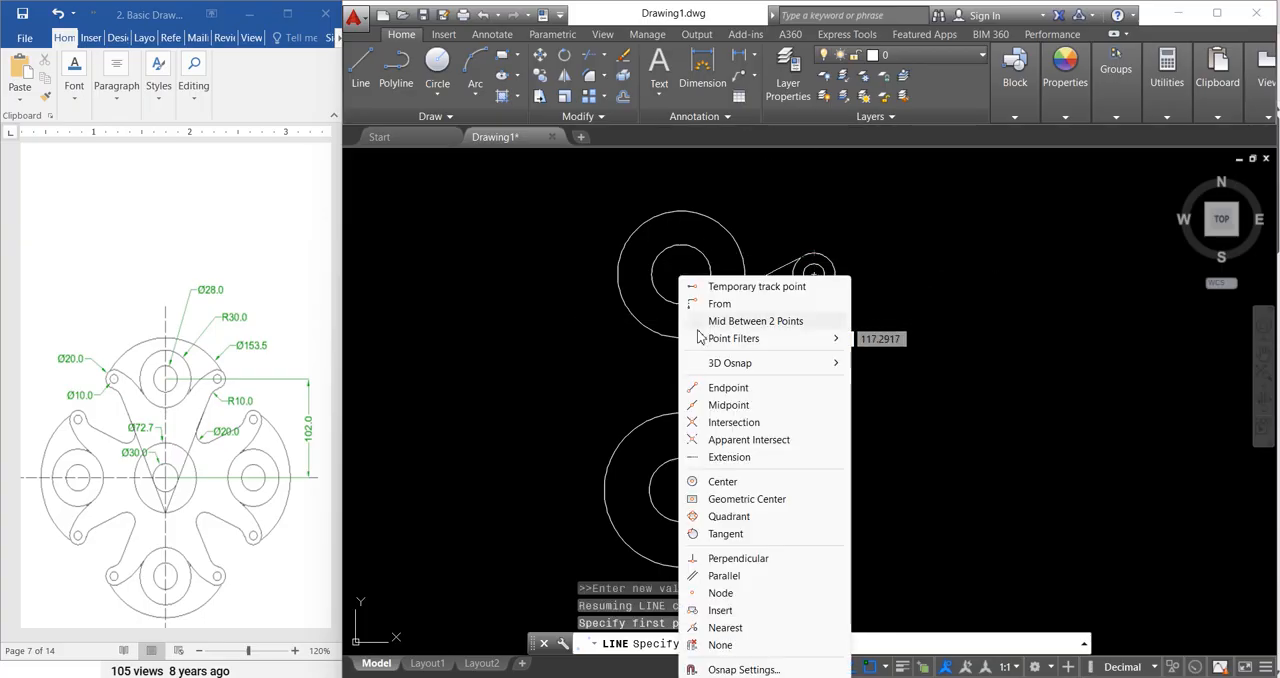
click(725, 533)
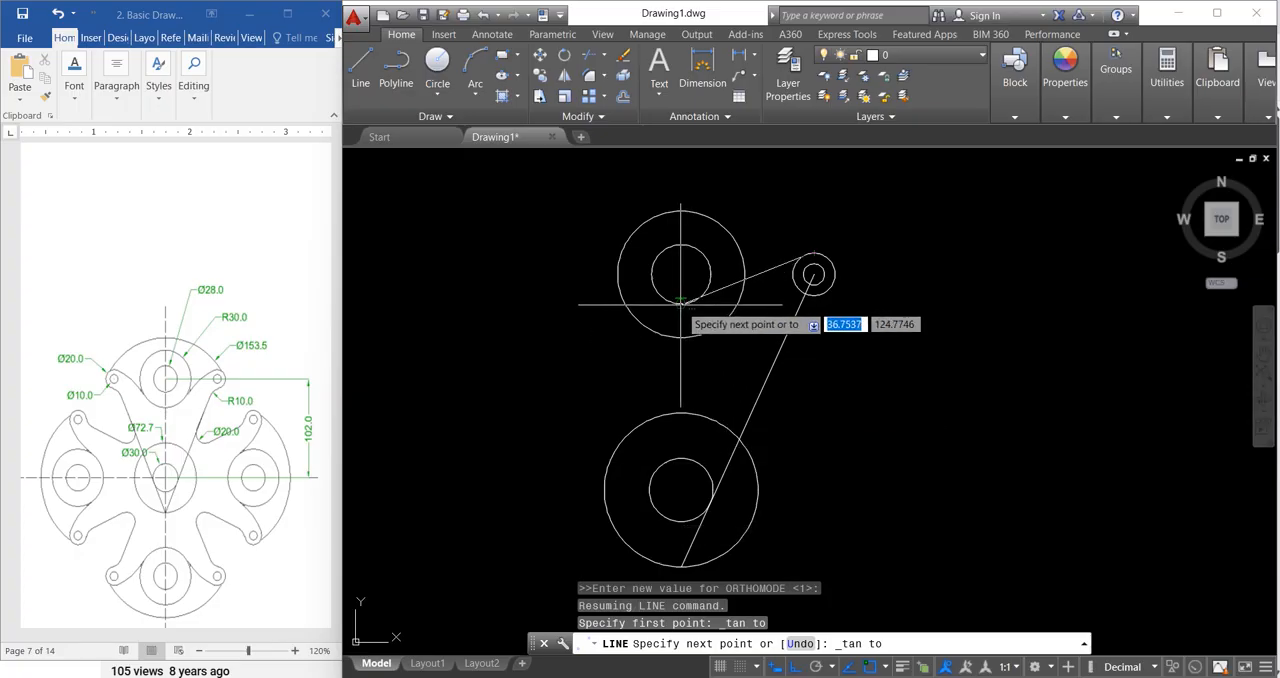
click(681, 303)
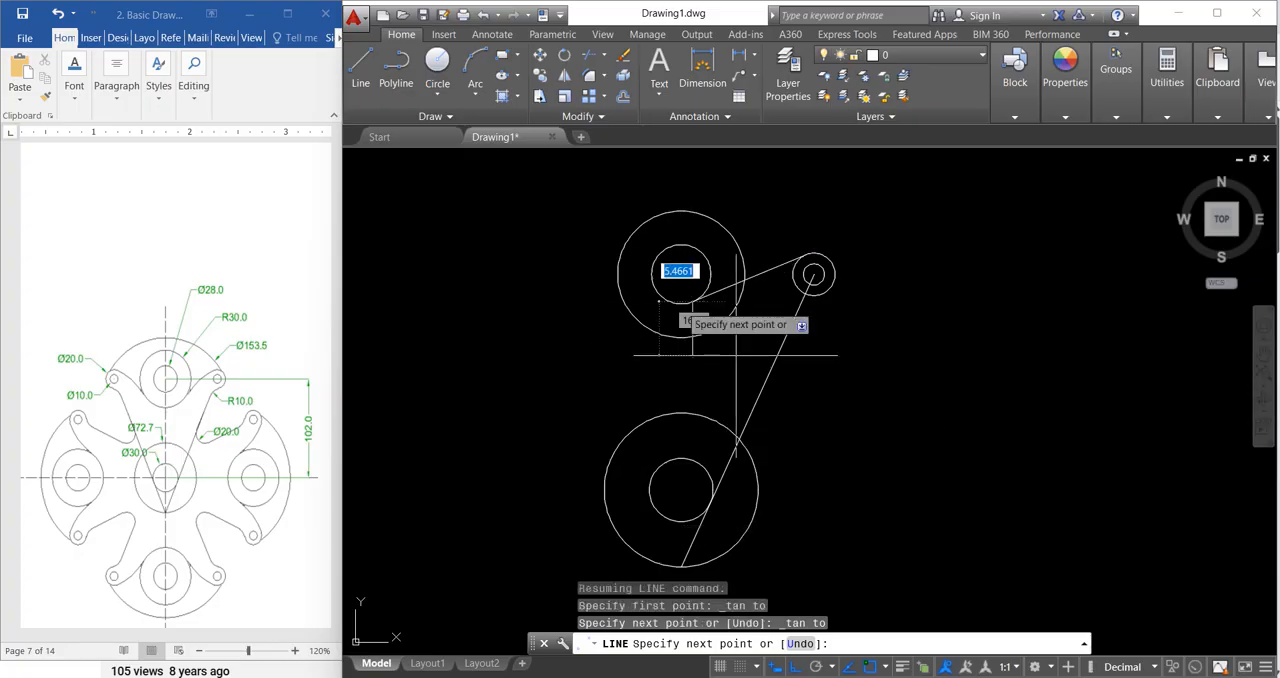
key(Escape)
key(Escape)
key(Escape)
key(Escape)
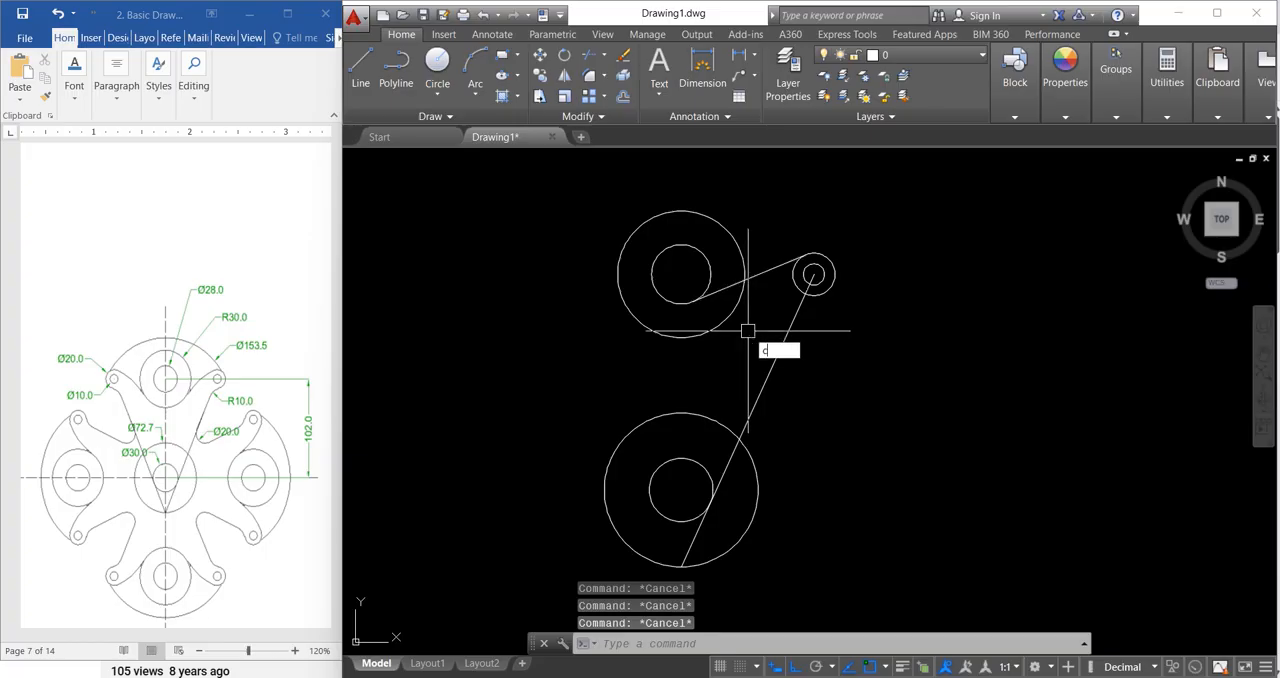
Step: Draw a circle of radius 50 tangent to the radius-30 circle and the new tangent line, using the tangent-tangent-radius option
text(c)
key(Return)
click(962, 636)
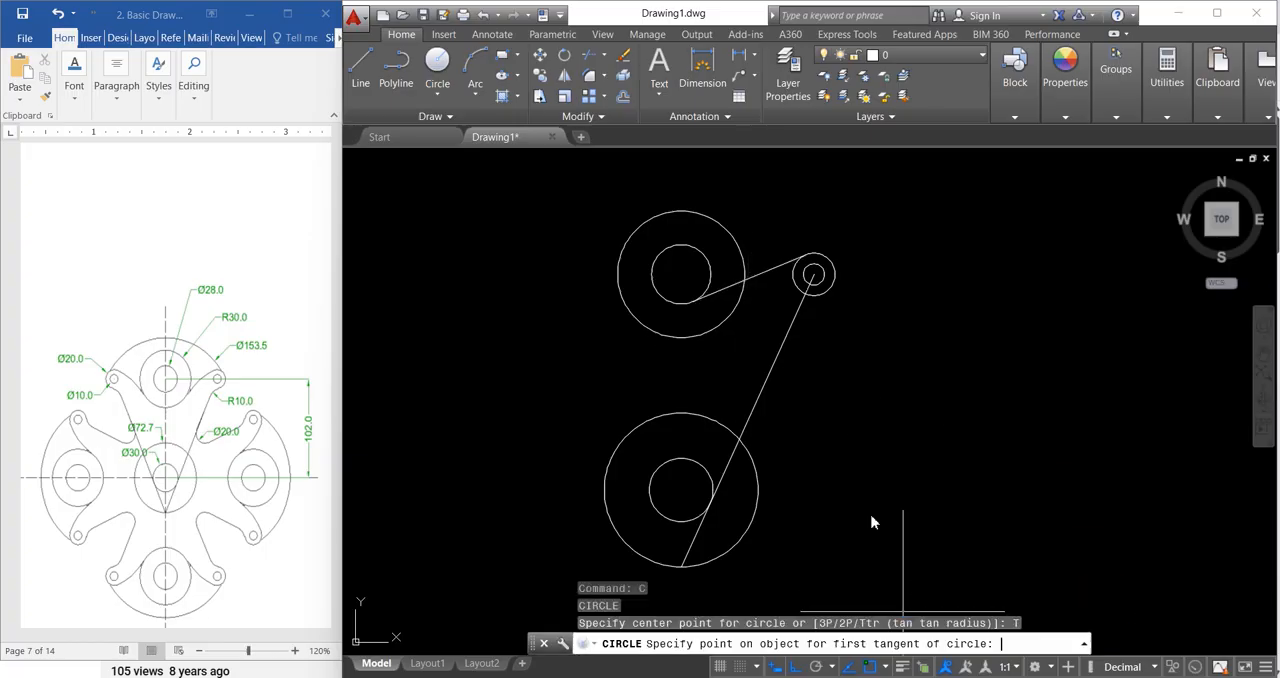
click(719, 326)
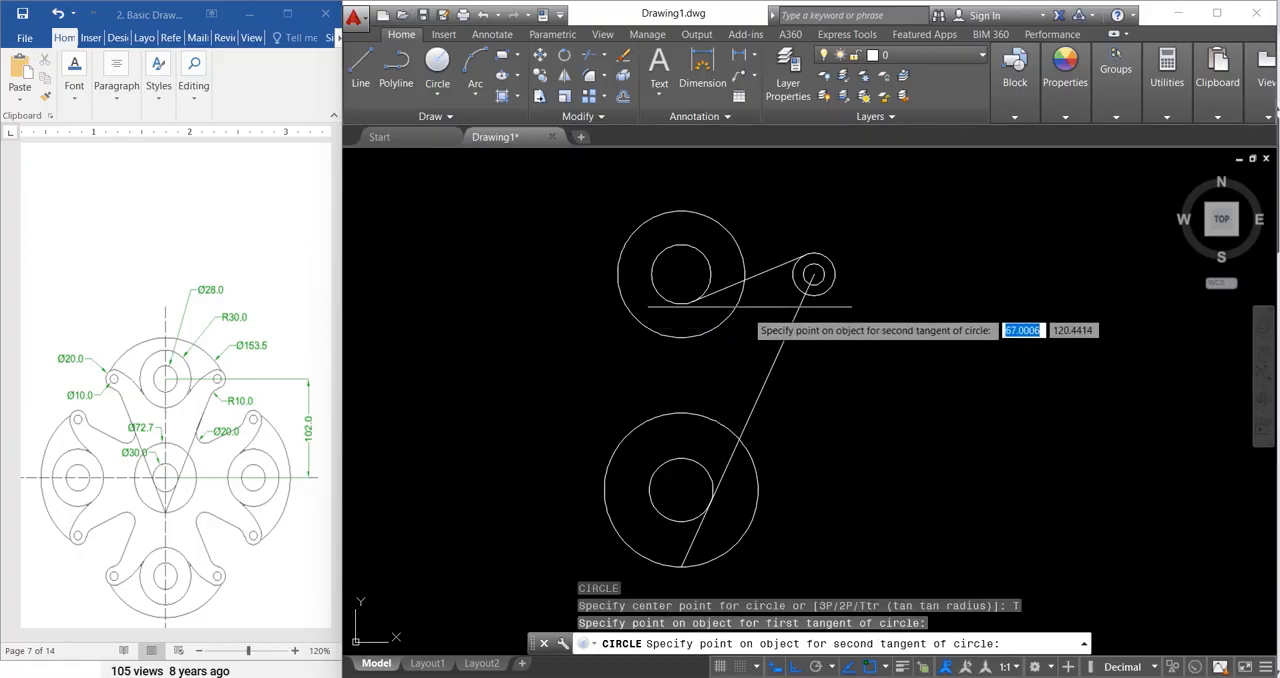
click(768, 270)
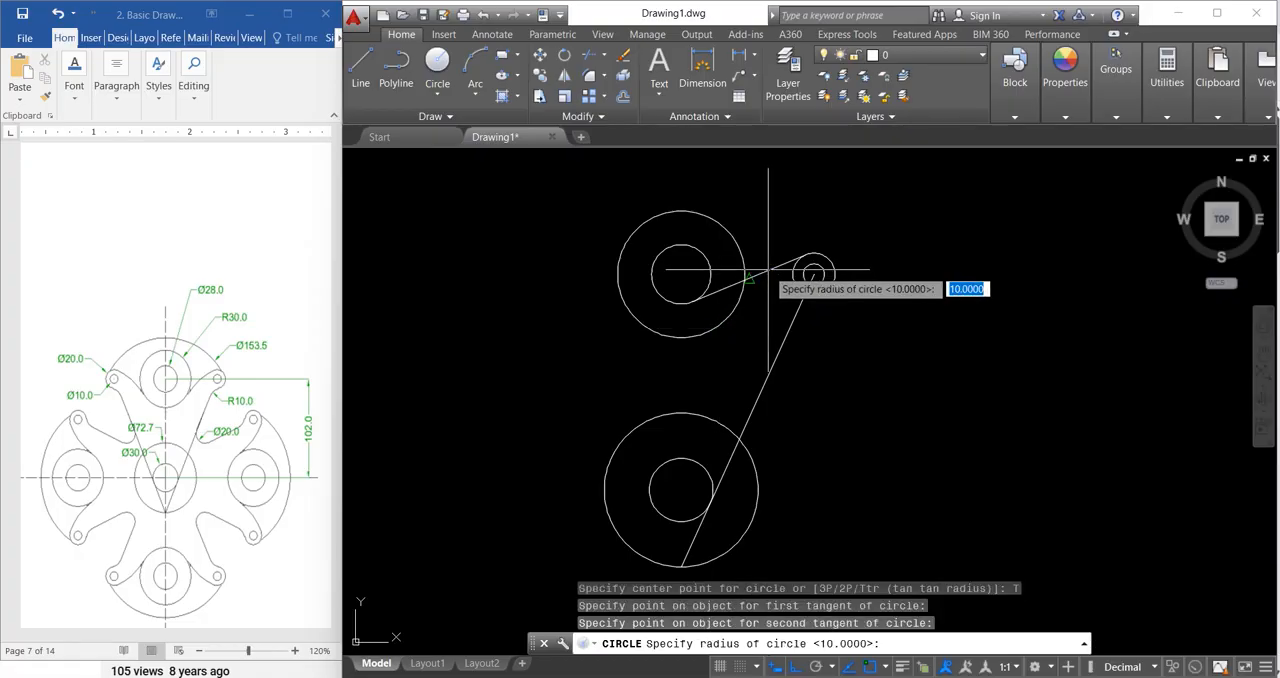
text(5)
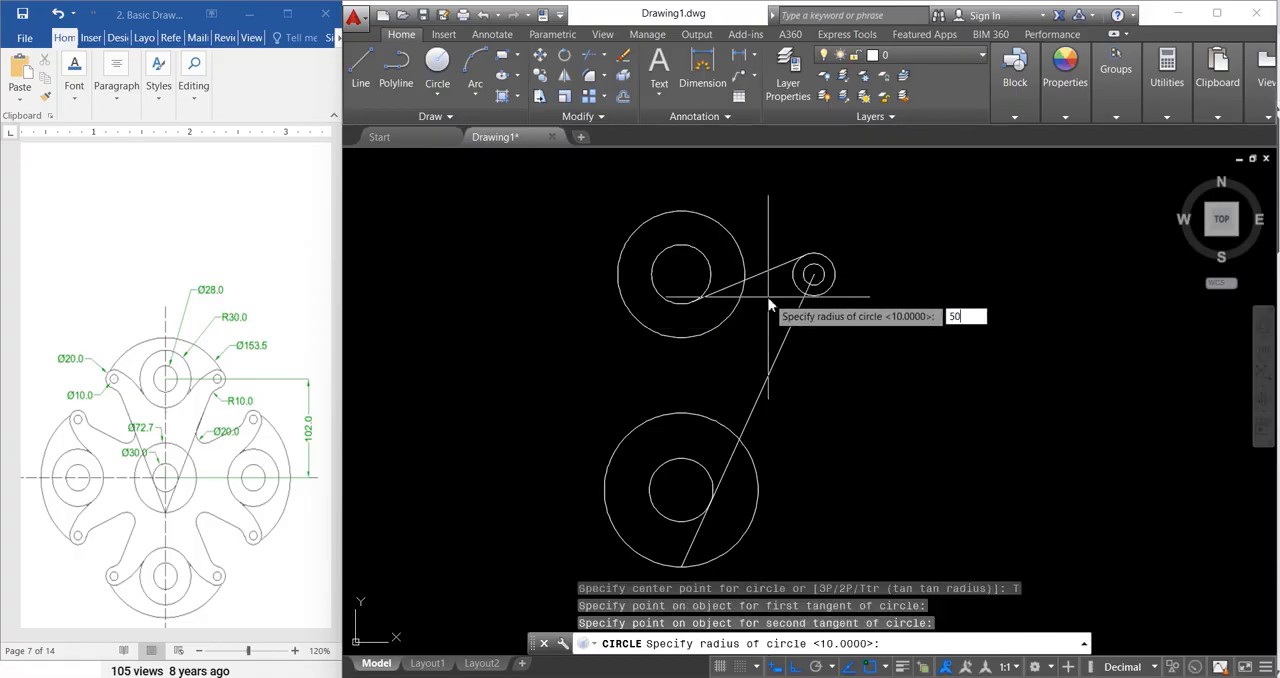
text(0)
key(Return)
key(Escape)
key(Escape)
key(Escape)
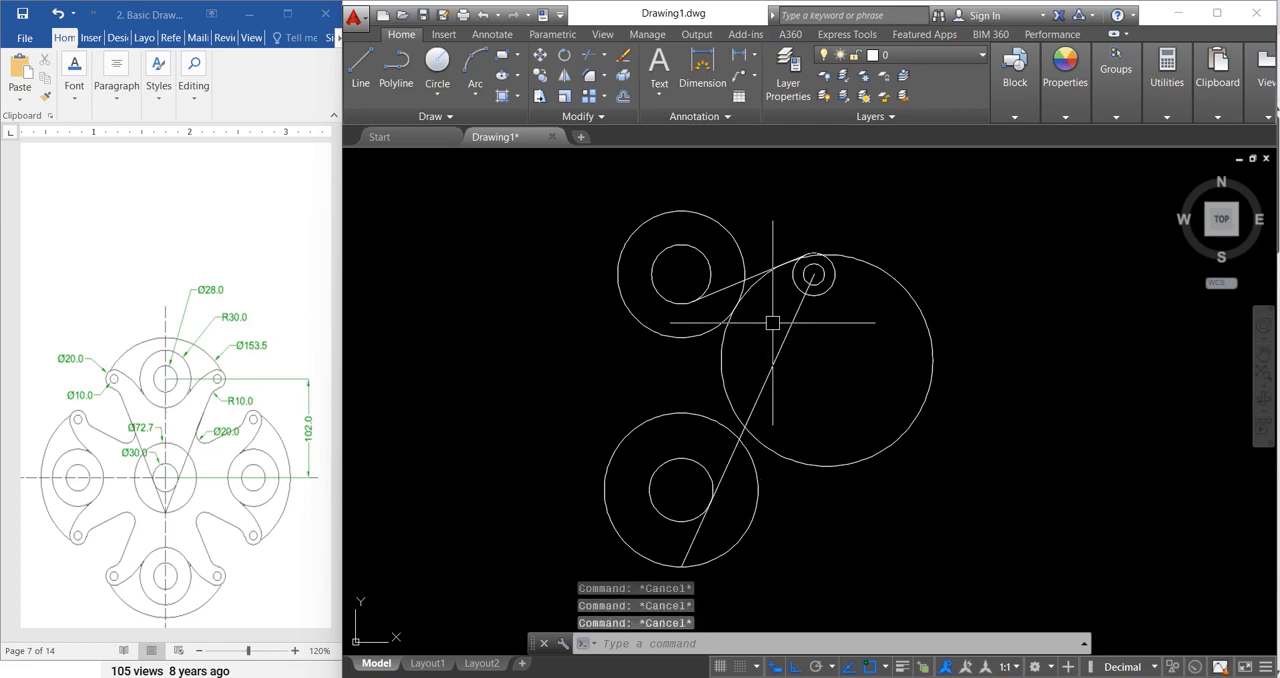
Step: Trim the radius-50 circle, keeping only the arc from the radius-30 circle to its tangent point on the line
text(tr)
key(Return)
key(Return)
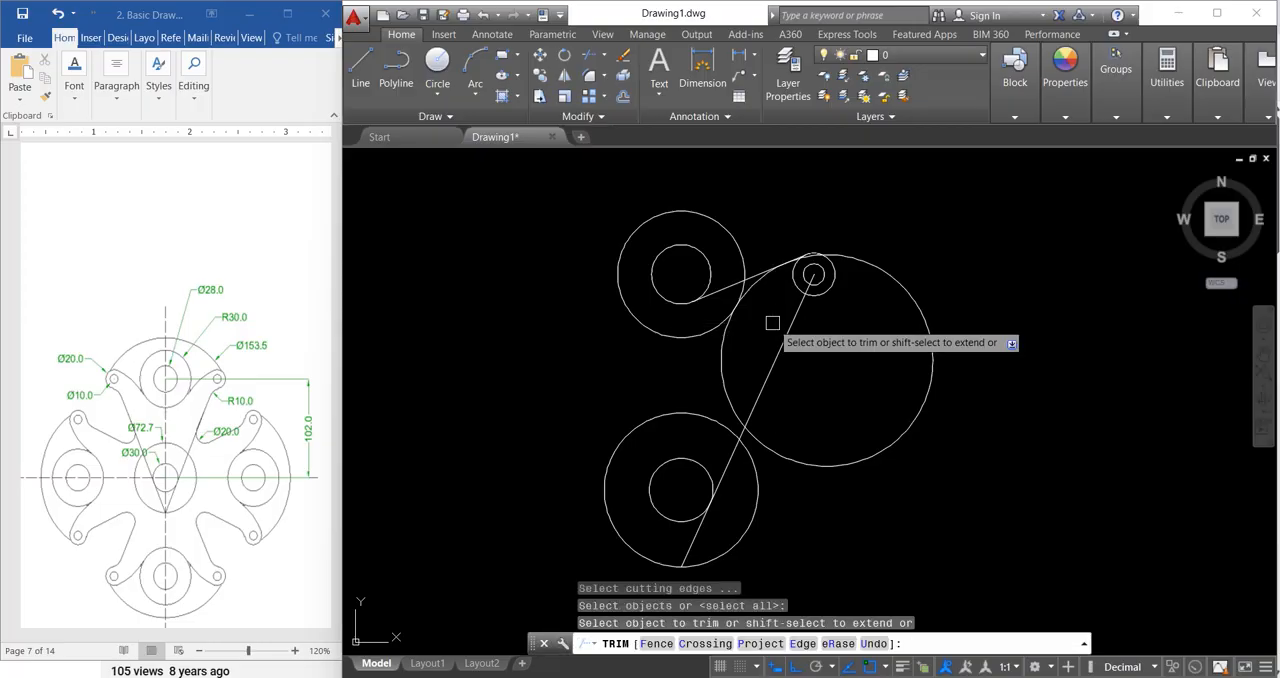
click(728, 371)
click(816, 462)
scroll(824, 262, up, 3)
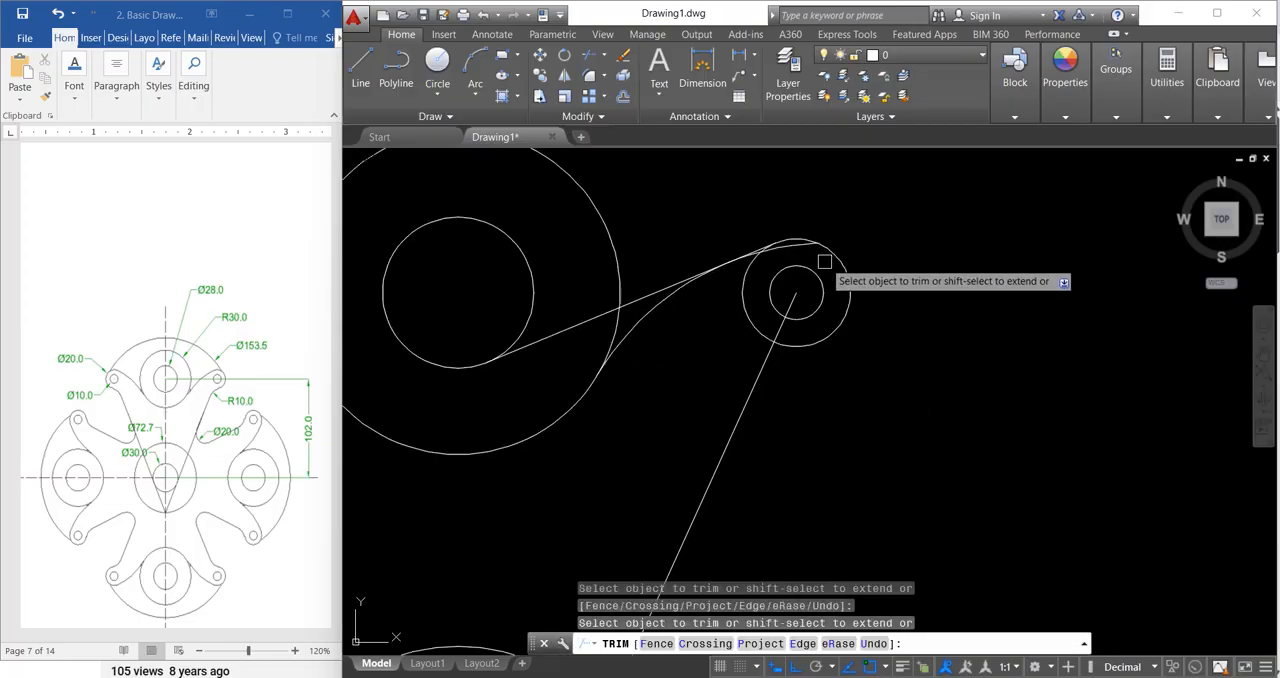
scroll(824, 262, up, 1)
scroll(745, 255, up, 2)
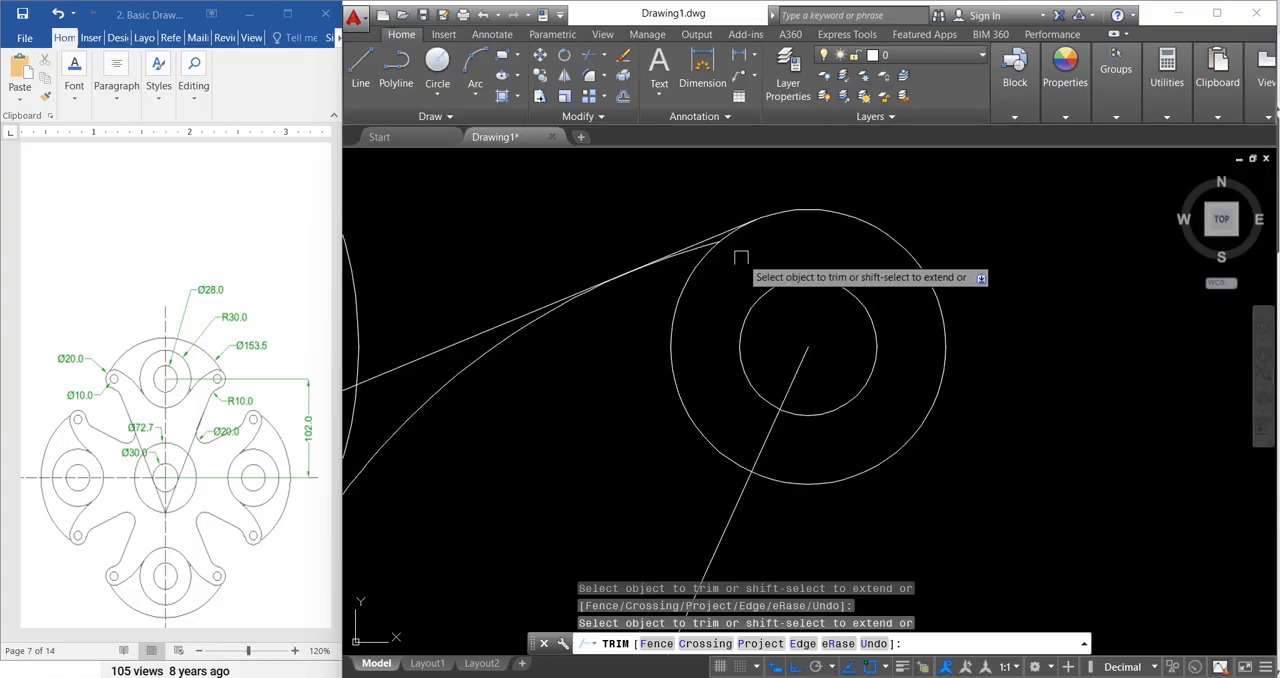
scroll(708, 264, up, 2)
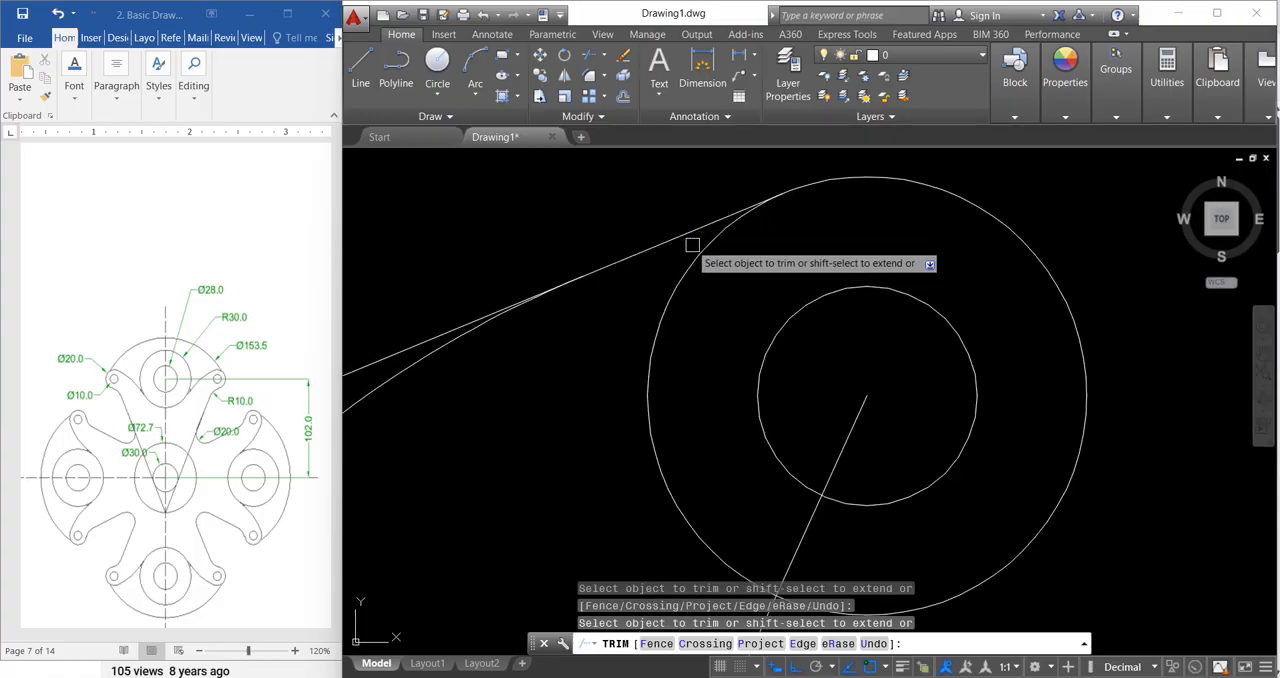
scroll(855, 258, down, 5)
key(Escape)
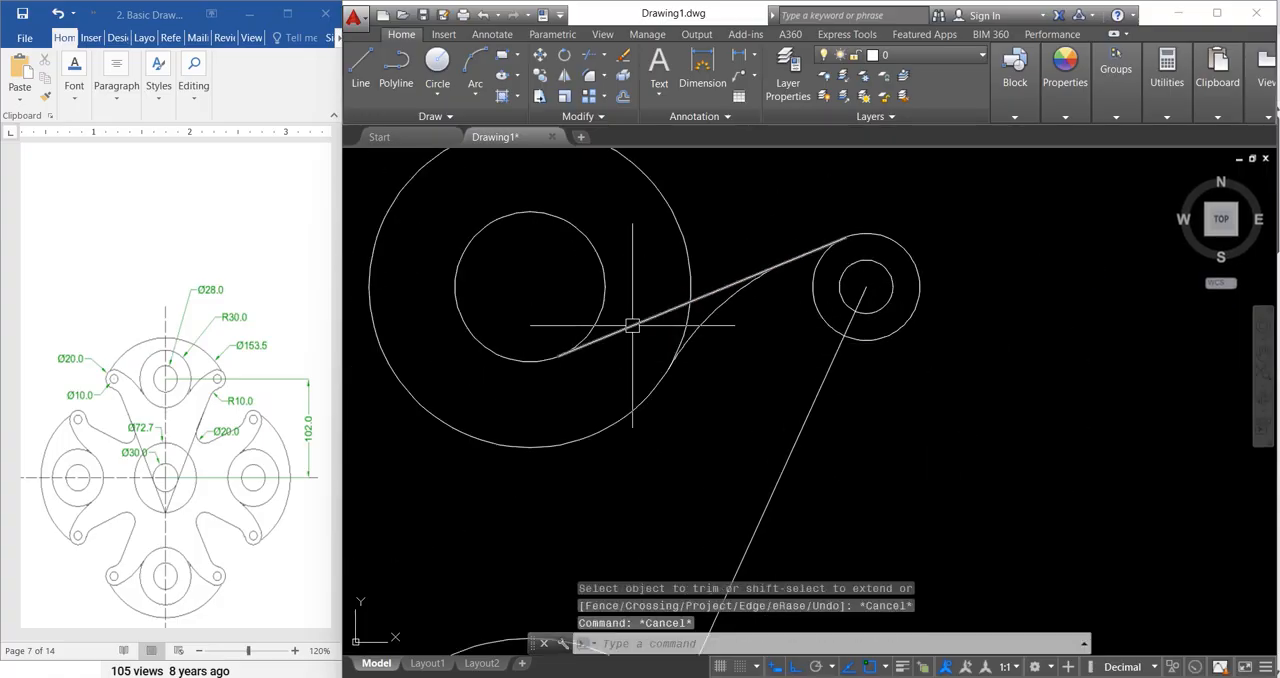
Step: Trim the tangent line from the 28-diameter circle to the arc, keeping the short segment at the 20-diameter circle
key(Return)
click(632, 327)
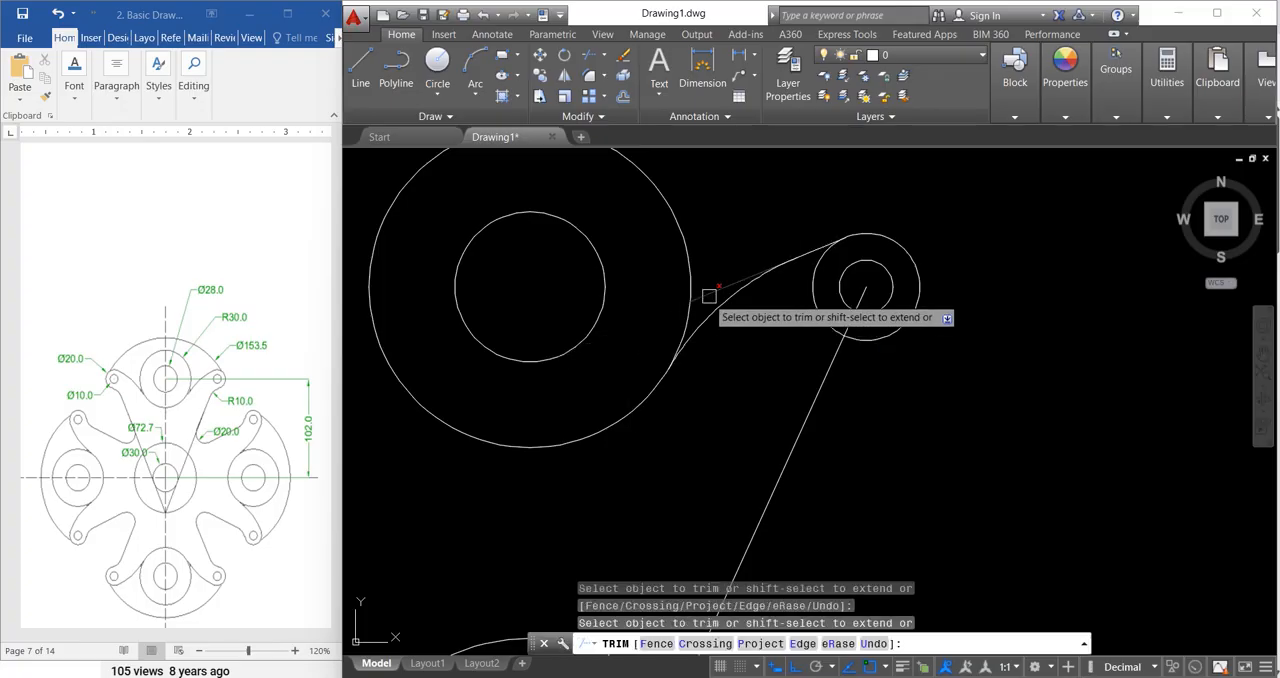
scroll(791, 213, down, 2)
key(Escape)
key(Escape)
key(Escape)
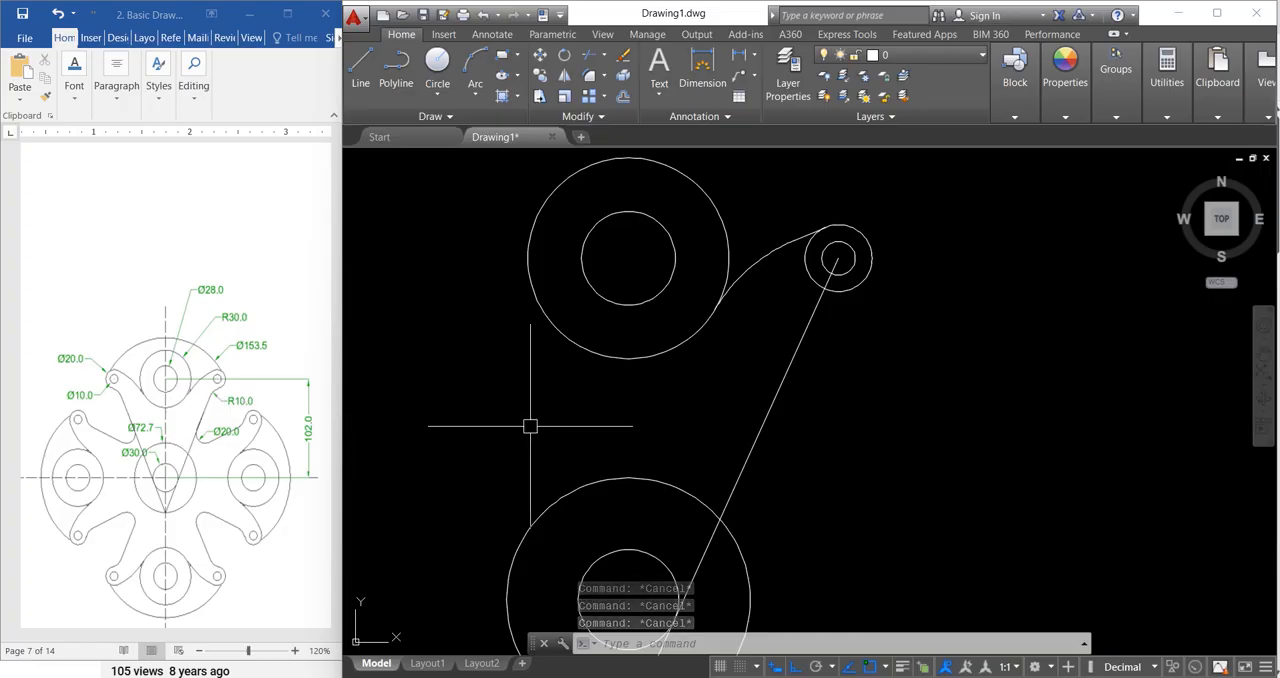
Step: Offset the short tangent segment by 20 to the lower side of the 20-diameter circle
key(Return)
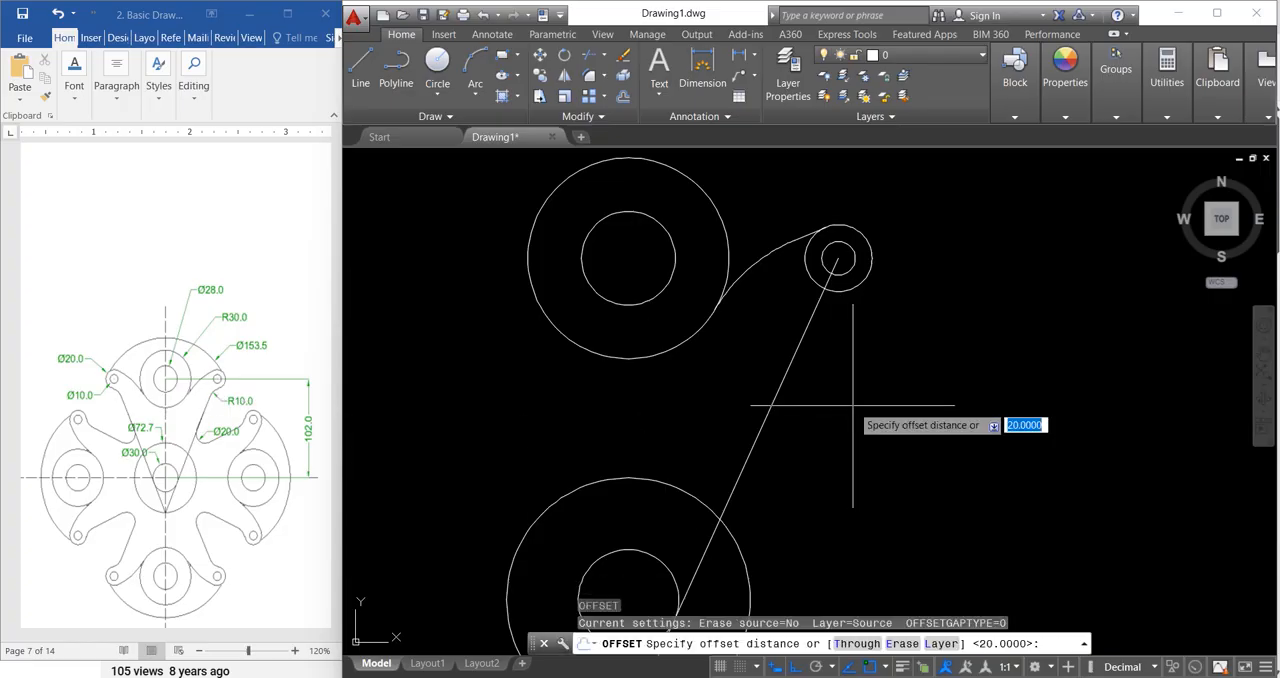
text(20)
key(Return)
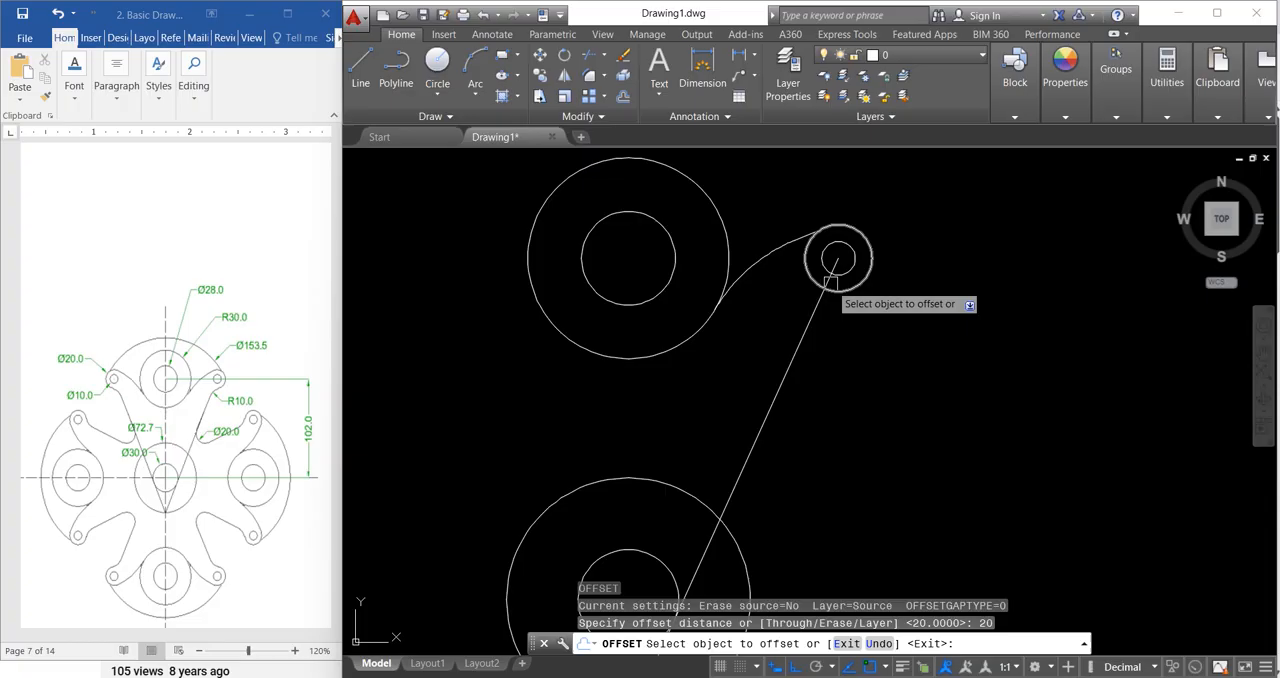
click(806, 235)
click(908, 409)
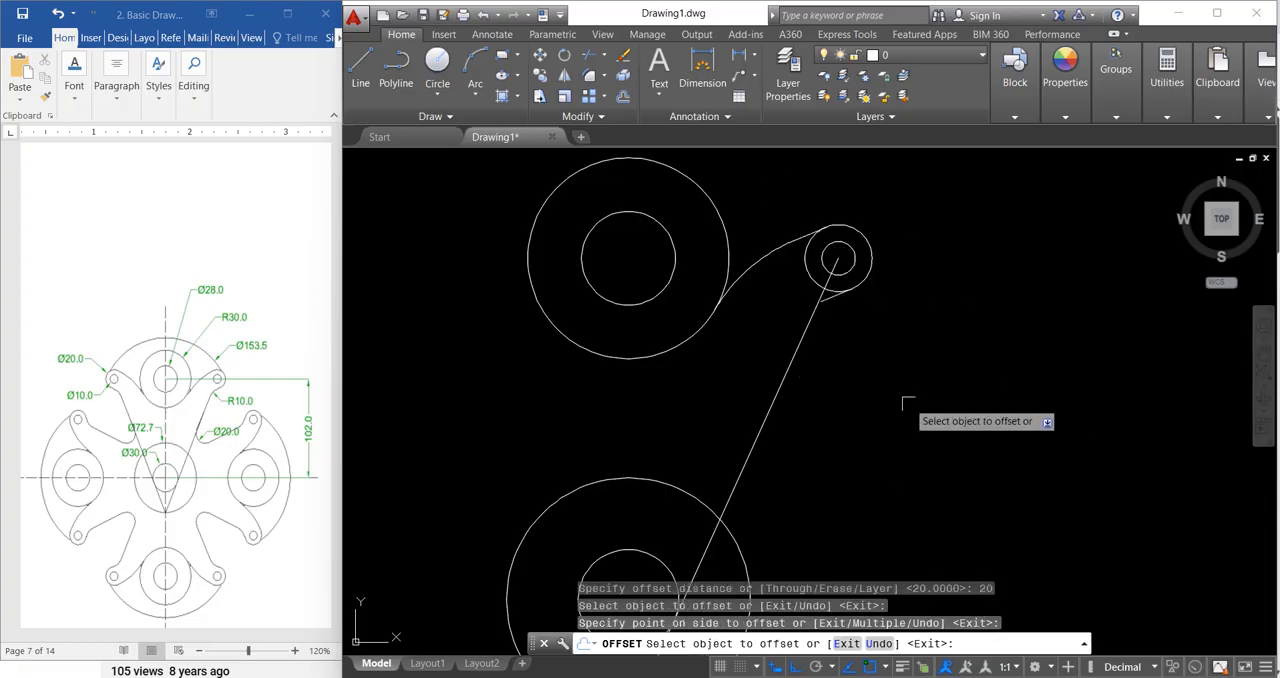
key(Escape)
key(Escape)
key(Escape)
key(Escape)
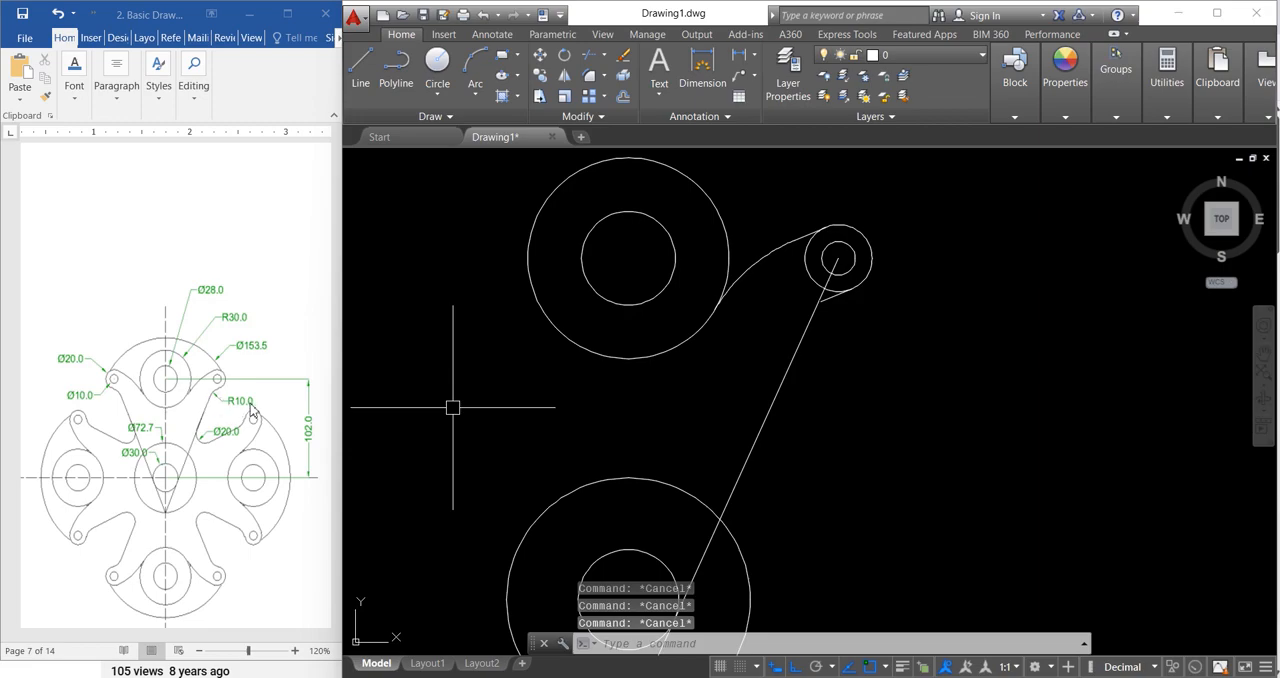
Step: Fillet the long slanted line and the short offset segment below the right ear with radius 10
text(f)
key(Return)
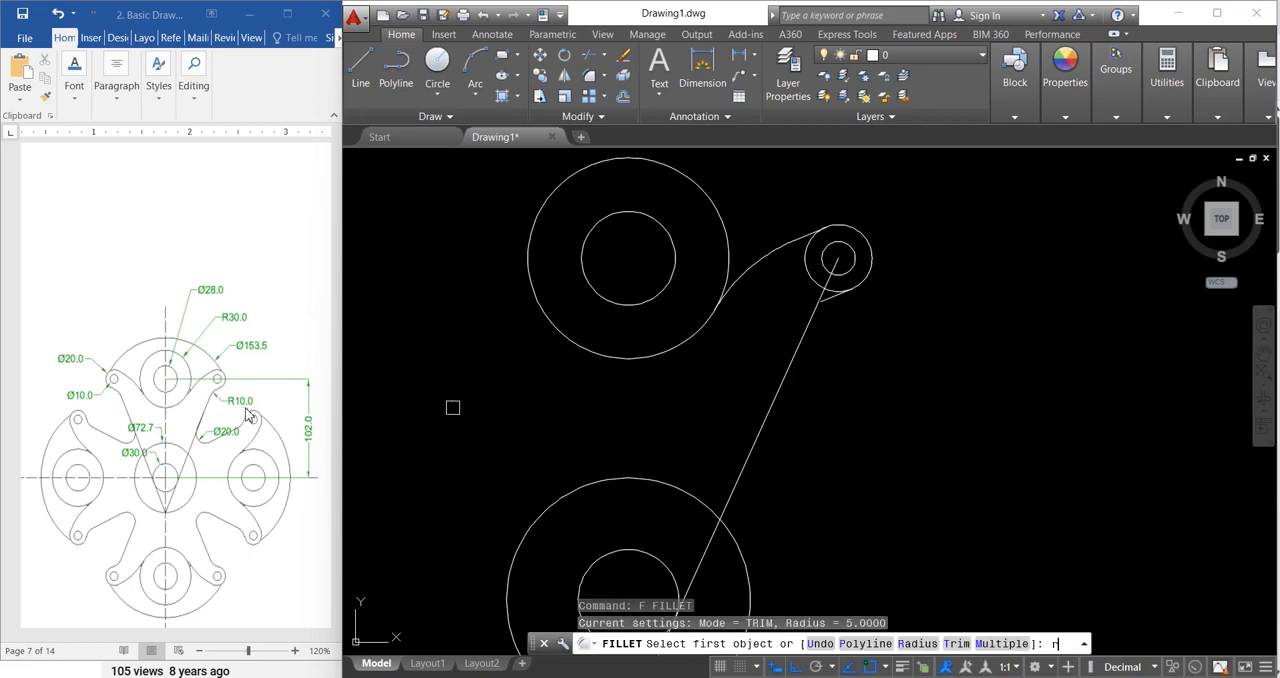
text(r)
key(Return)
key(Return)
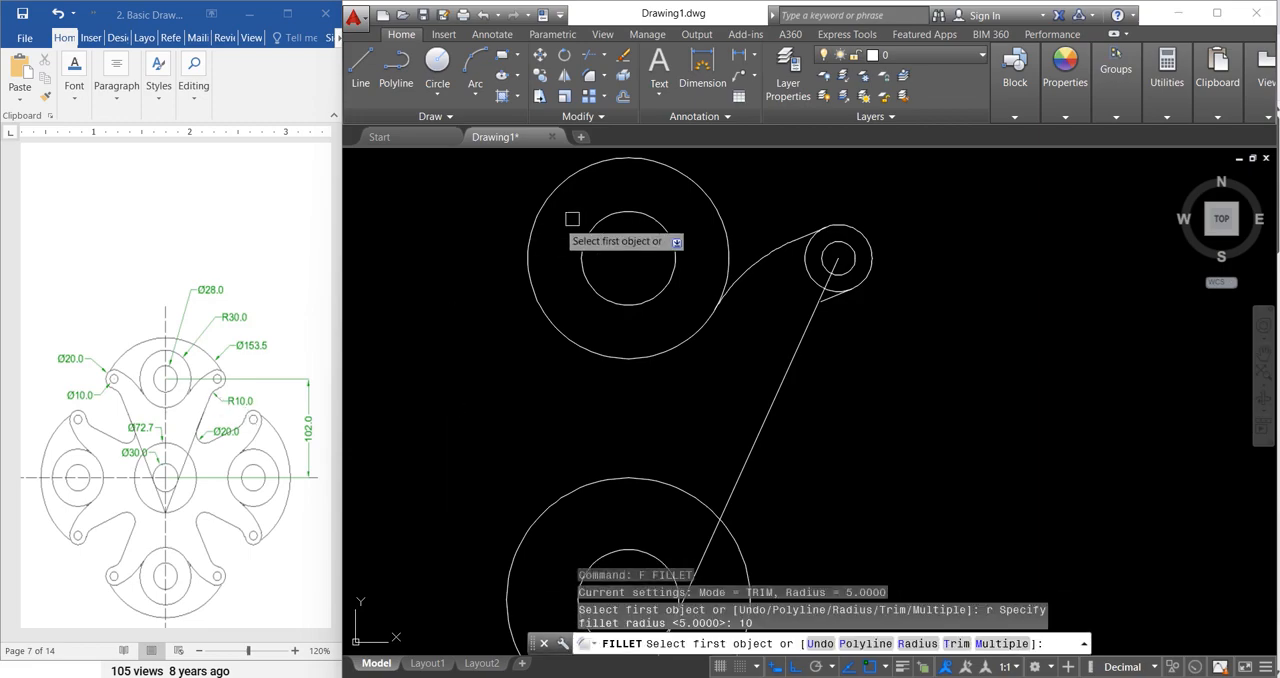
click(787, 354)
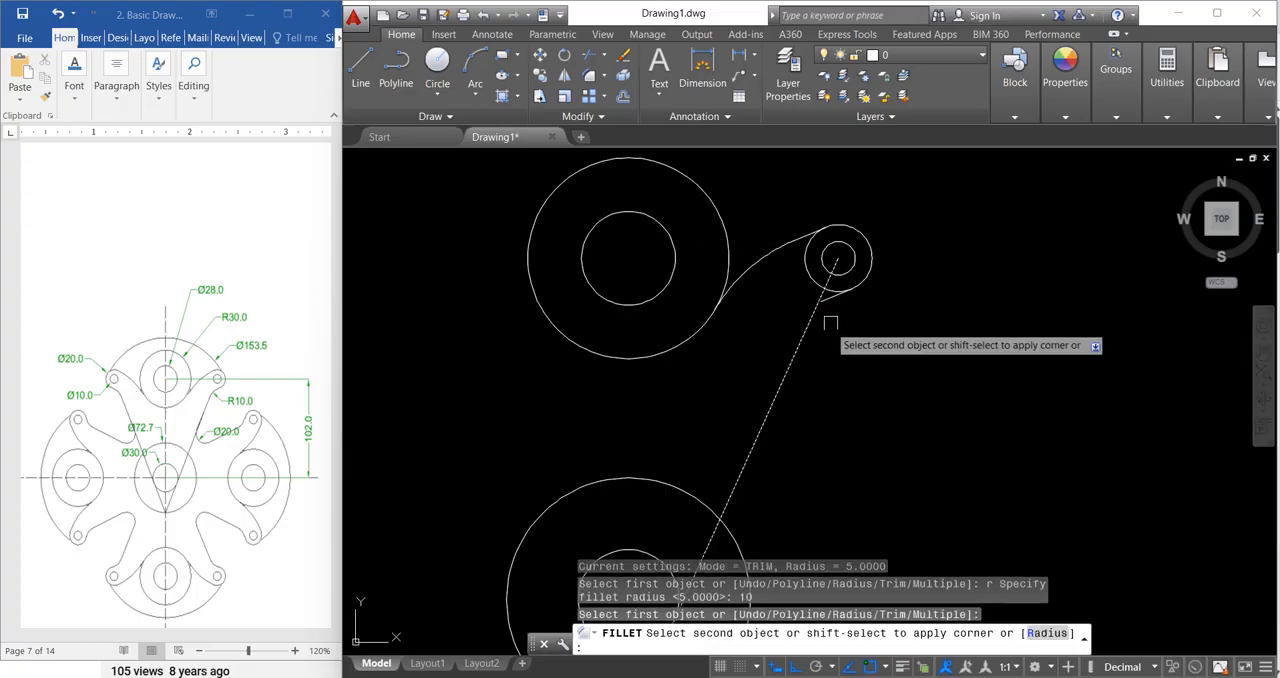
click(834, 292)
key(Escape)
key(Escape)
key(Escape)
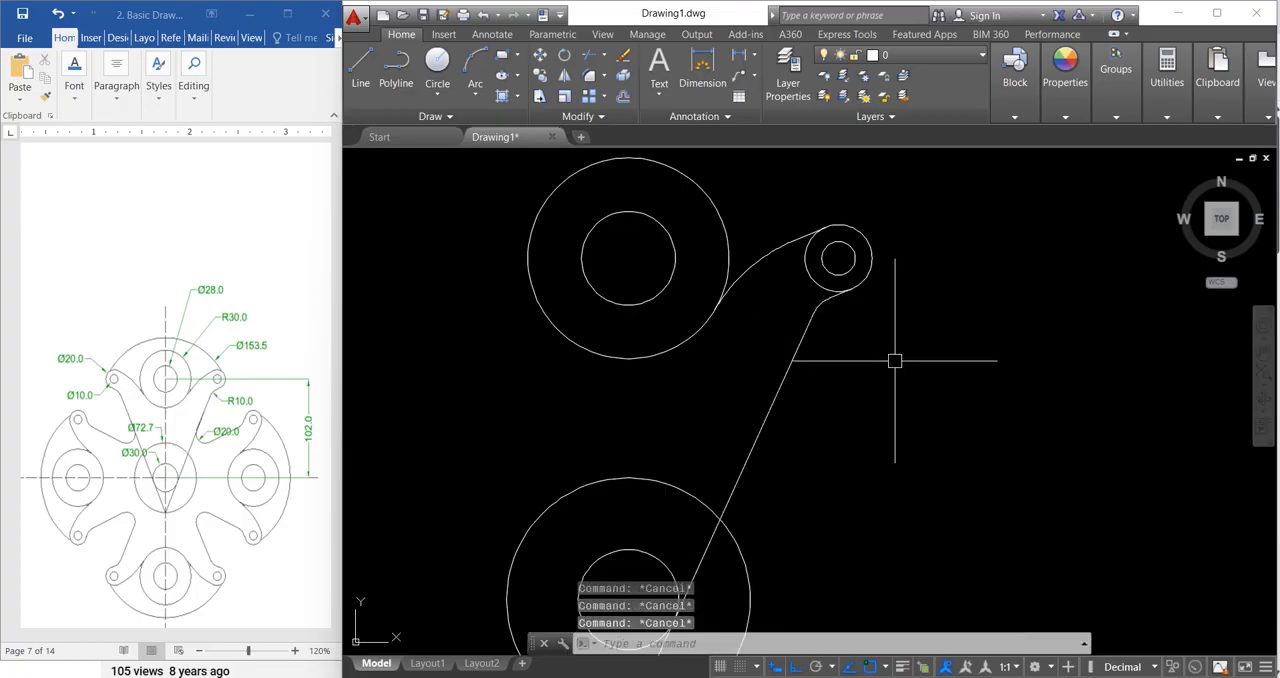
Step: Mirror the right ear's circles, blend arcs and slanted line about the vertical axis through the central circles, keeping the source objects
scroll(849, 352, down, 4)
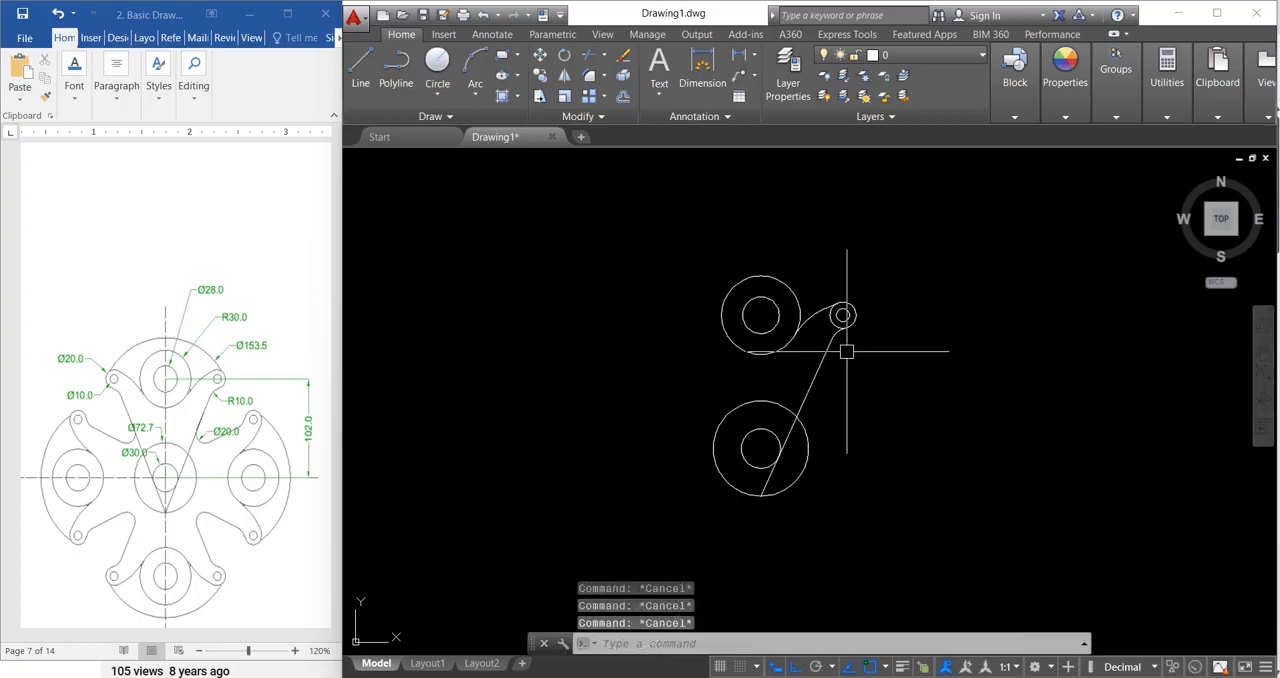
click(776, 232)
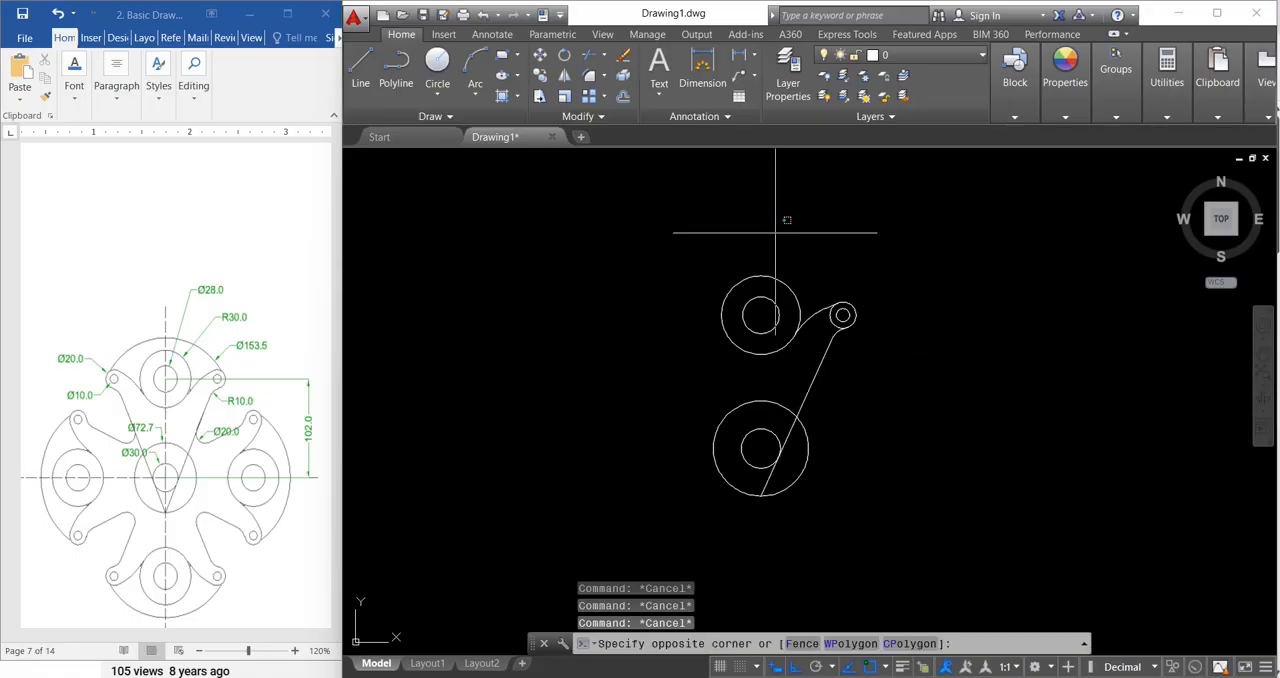
click(908, 374)
click(806, 394)
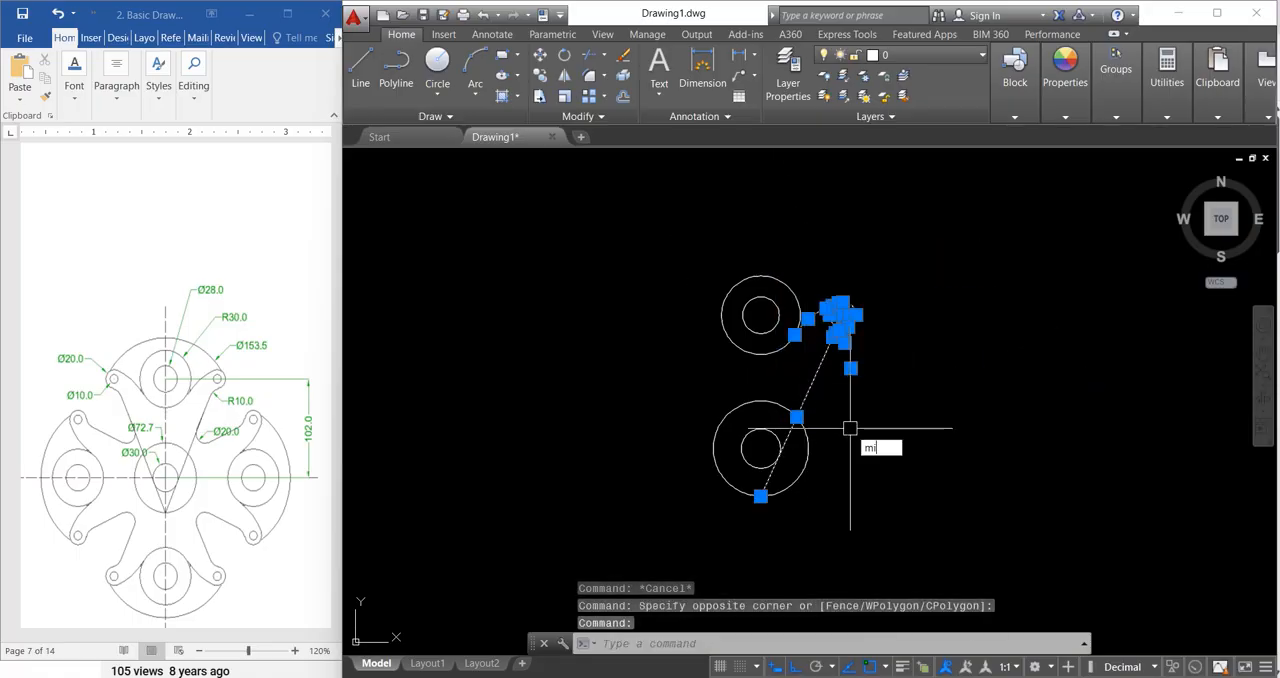
key(Return)
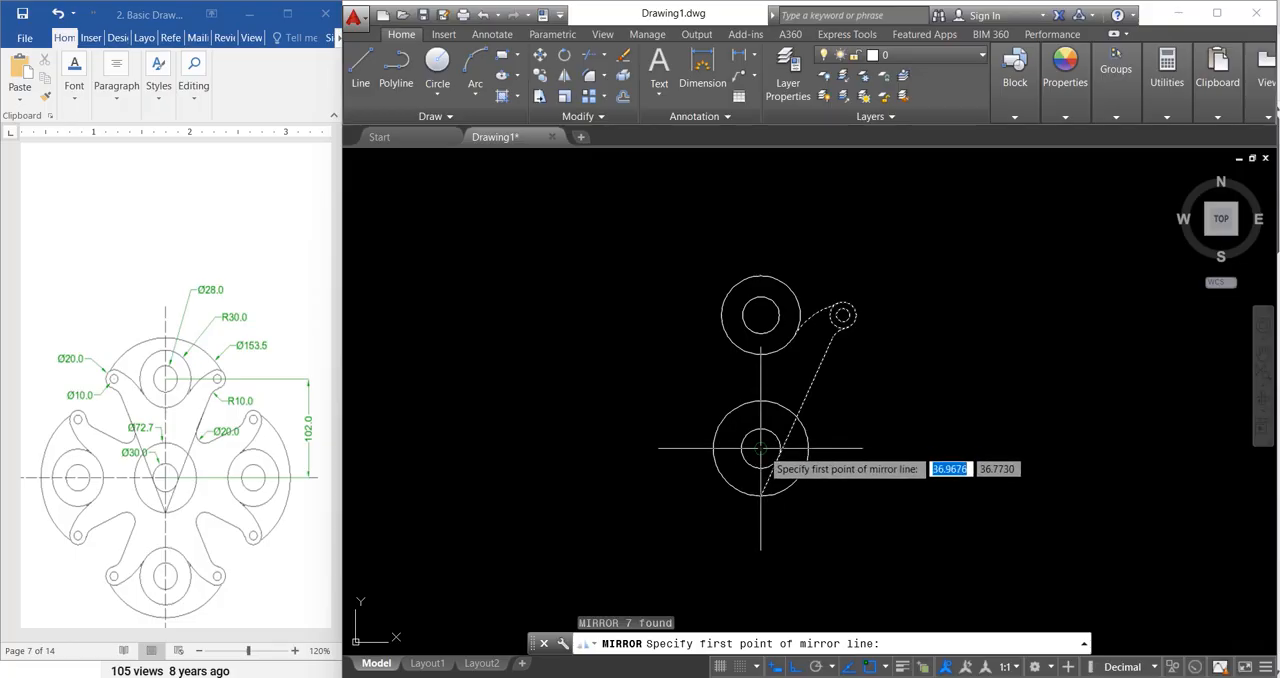
click(760, 449)
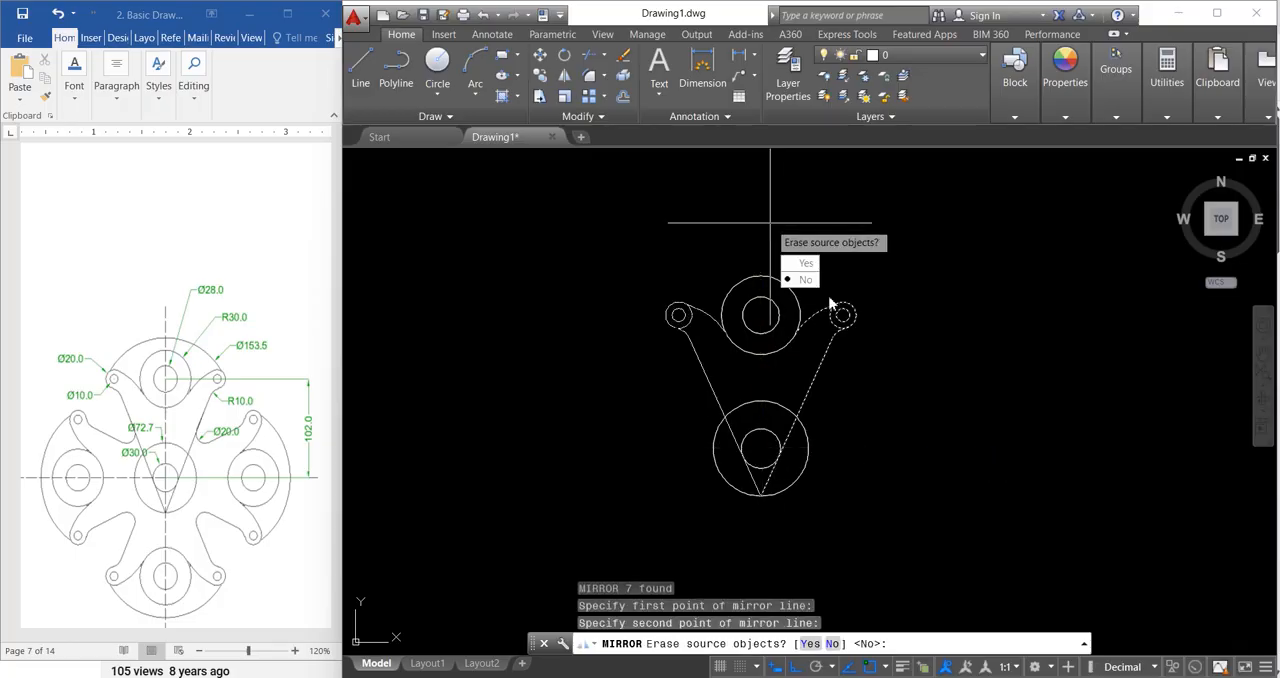
click(810, 284)
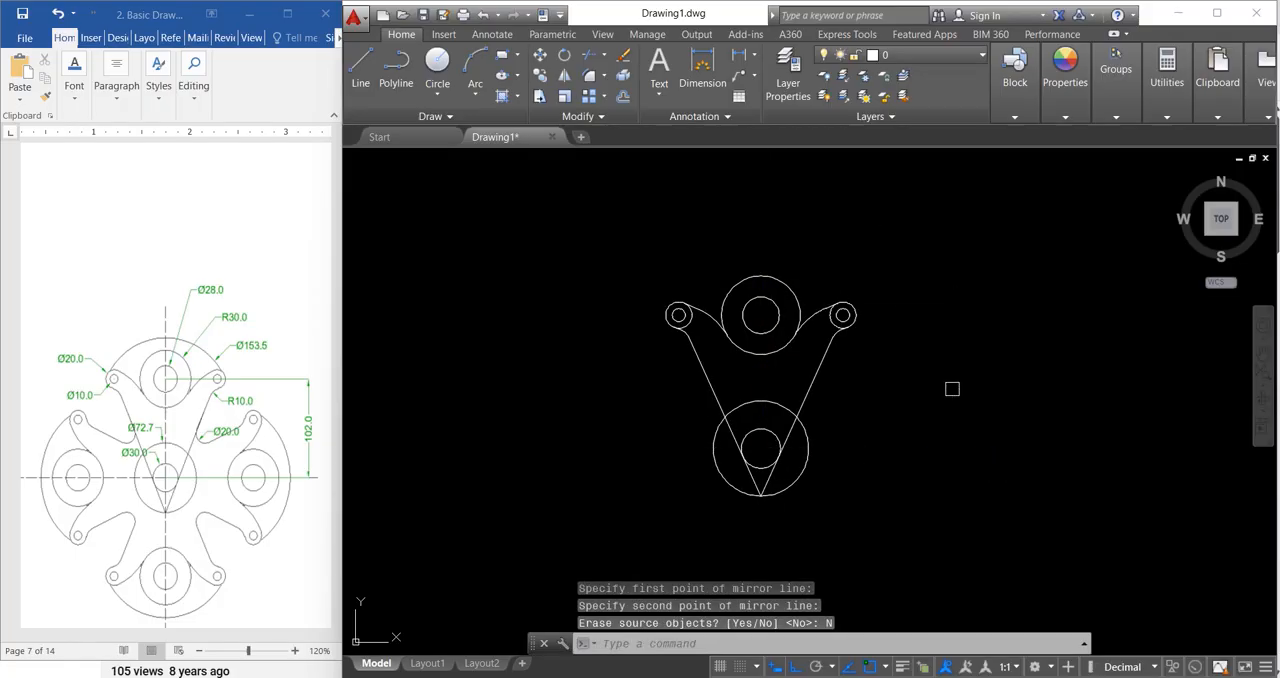
key(Return)
key(Escape)
key(Escape)
key(Escape)
key(Escape)
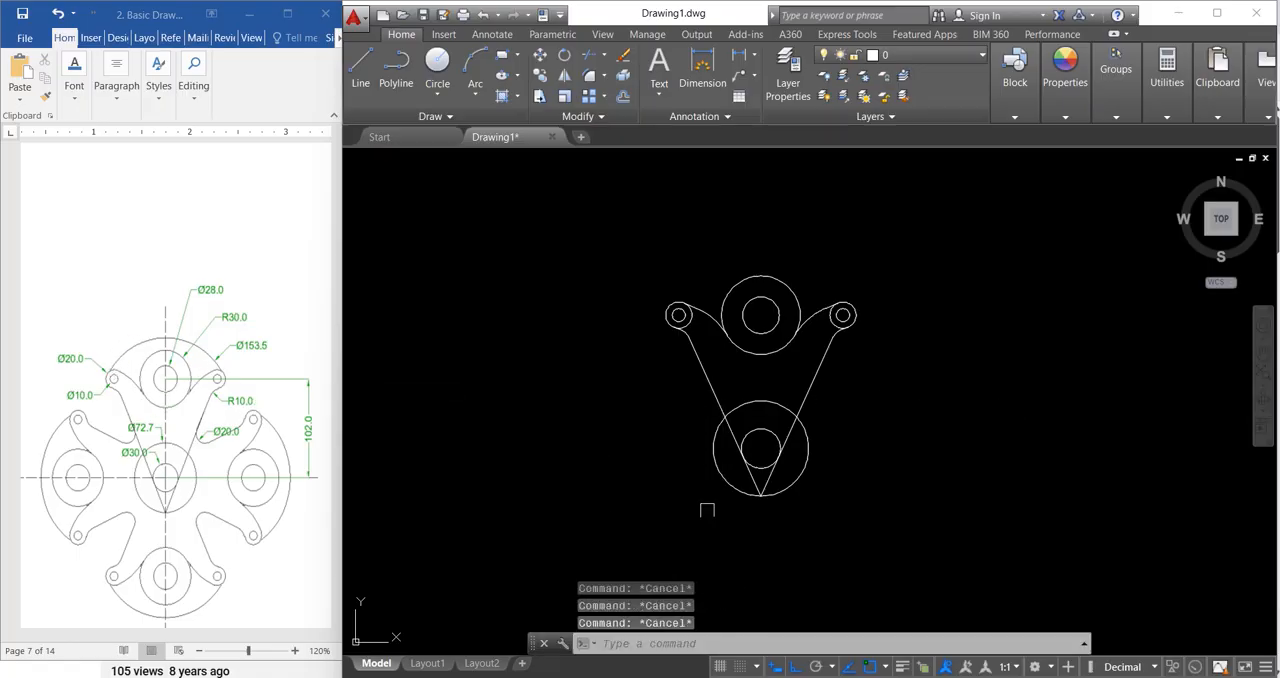
Step: Draw a vertical construction line 153.5 long upward from the centre of the lower concentric circles
text(l)
key(Return)
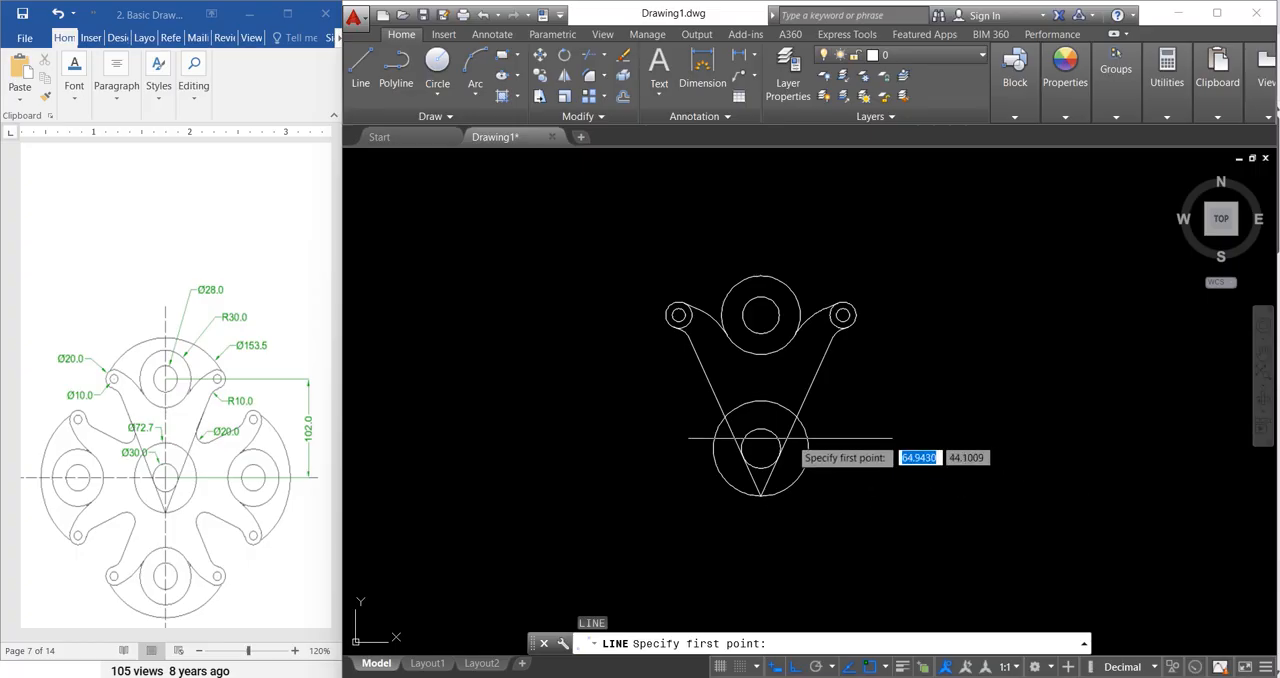
click(760, 448)
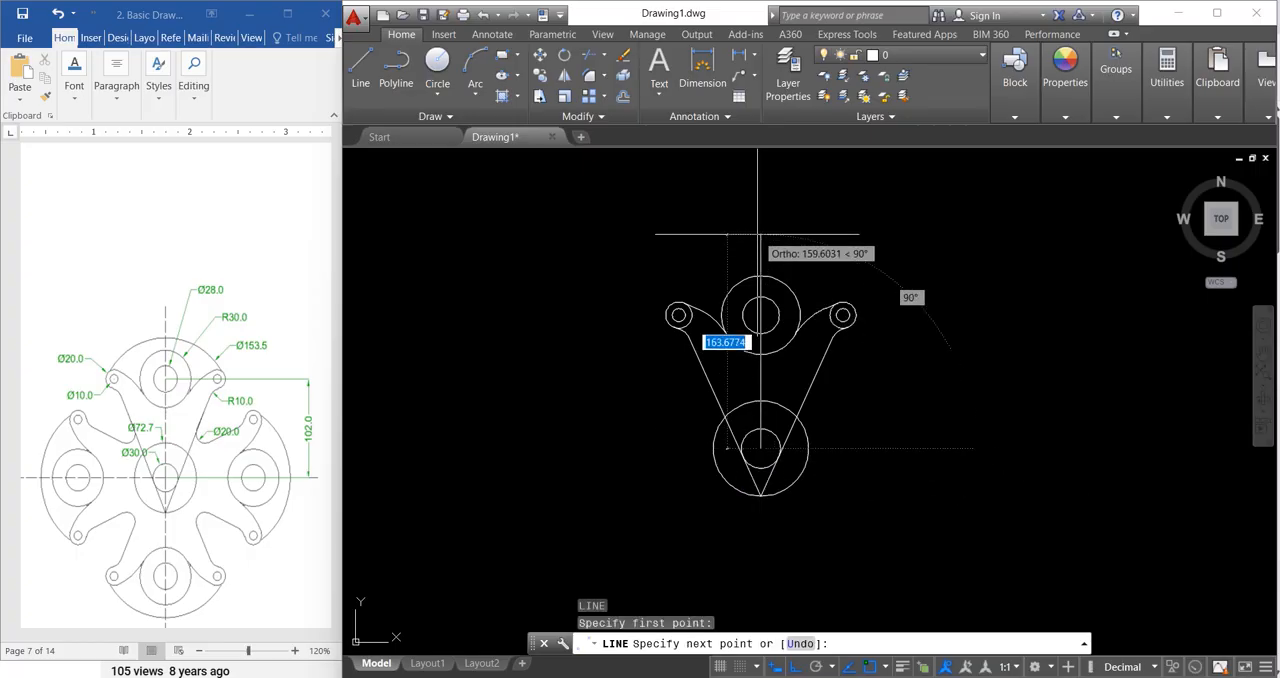
text(153.5)
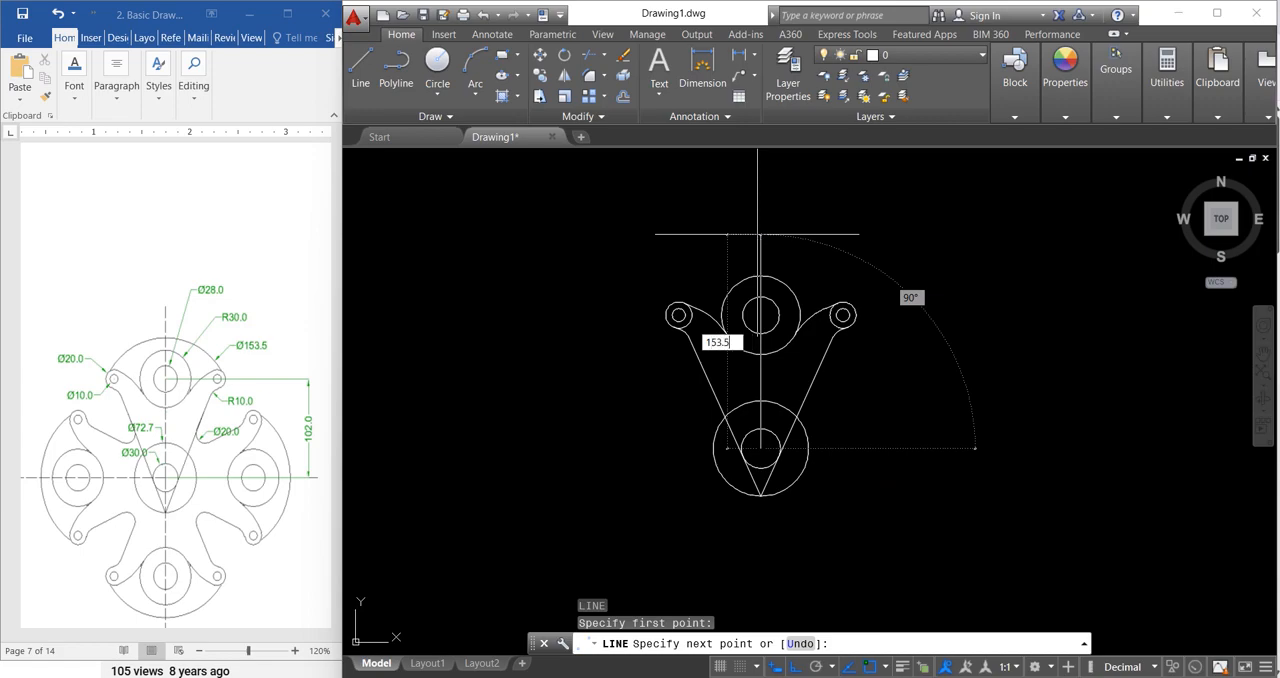
key(Return)
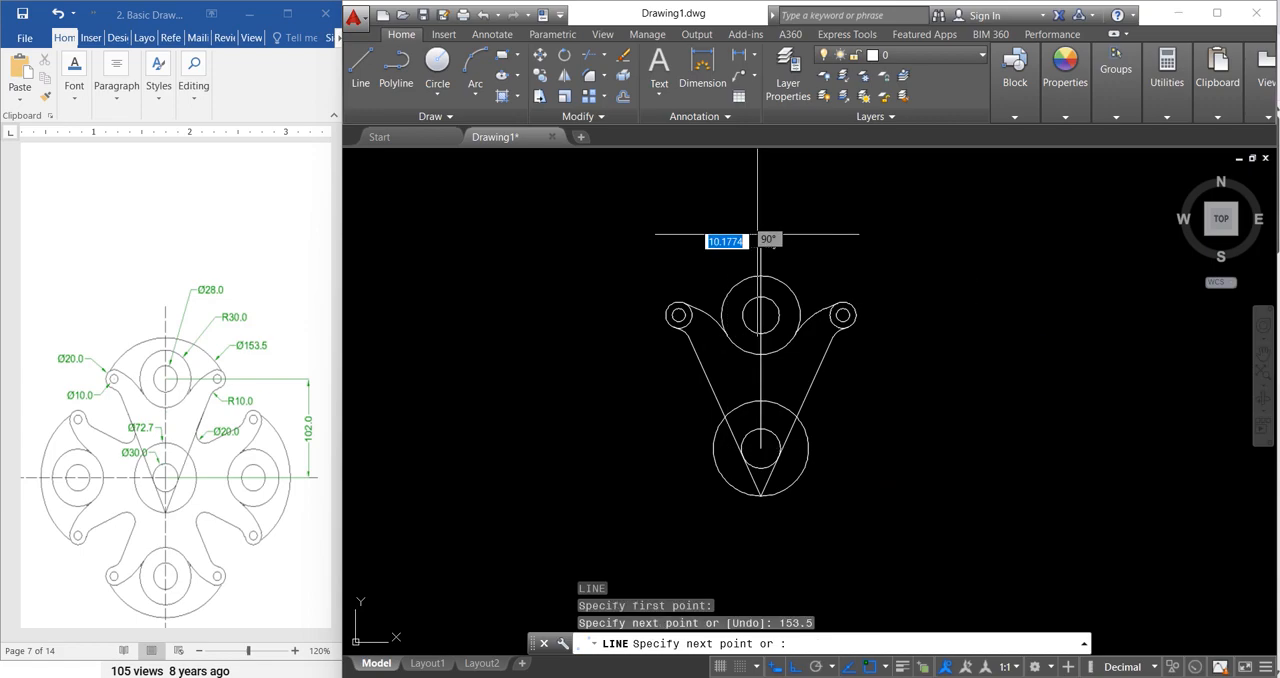
key(Return)
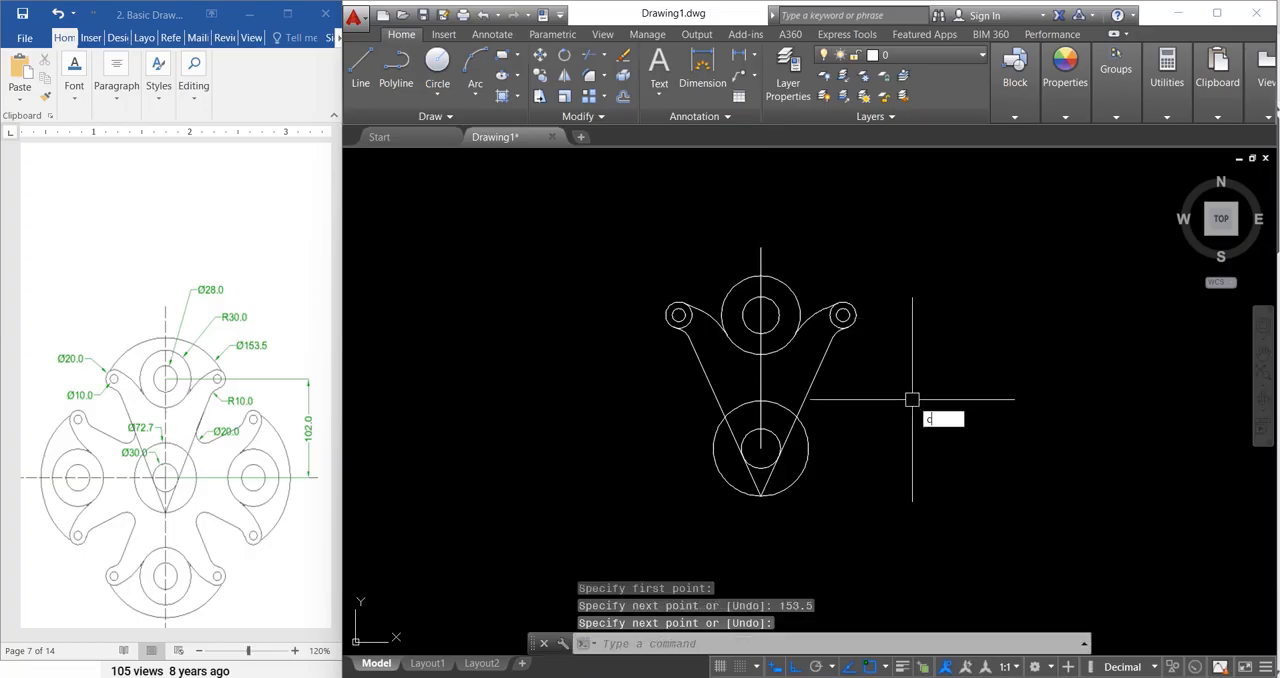
Step: Draw a circle centred on the construction line's midpoint and passing through its upper end
text(c)
key(Return)
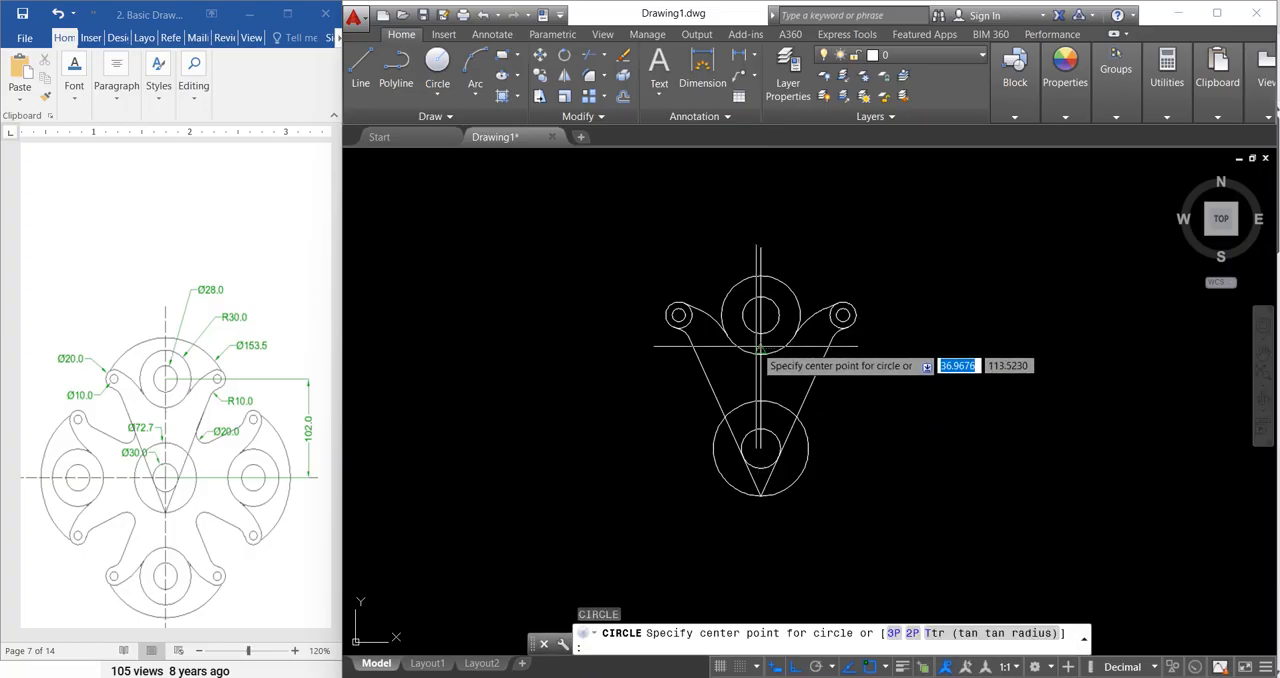
click(760, 349)
click(760, 247)
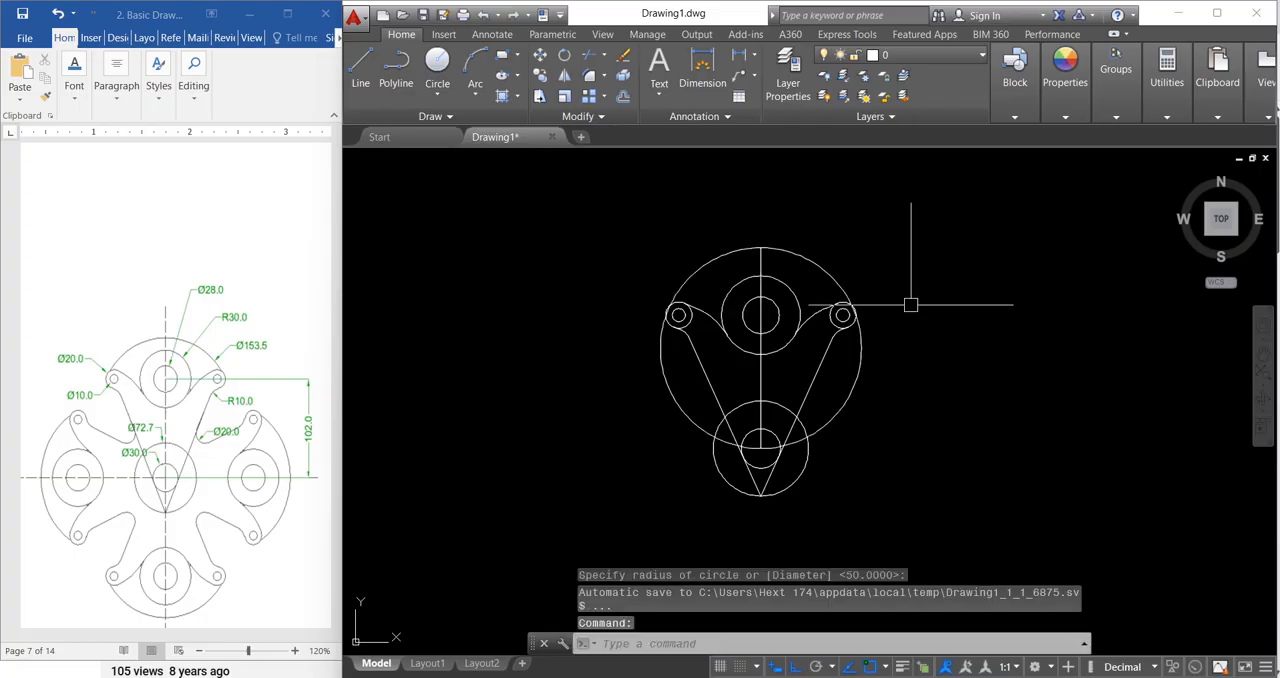
text(c)
key(Return)
key(Escape)
key(Escape)
key(Escape)
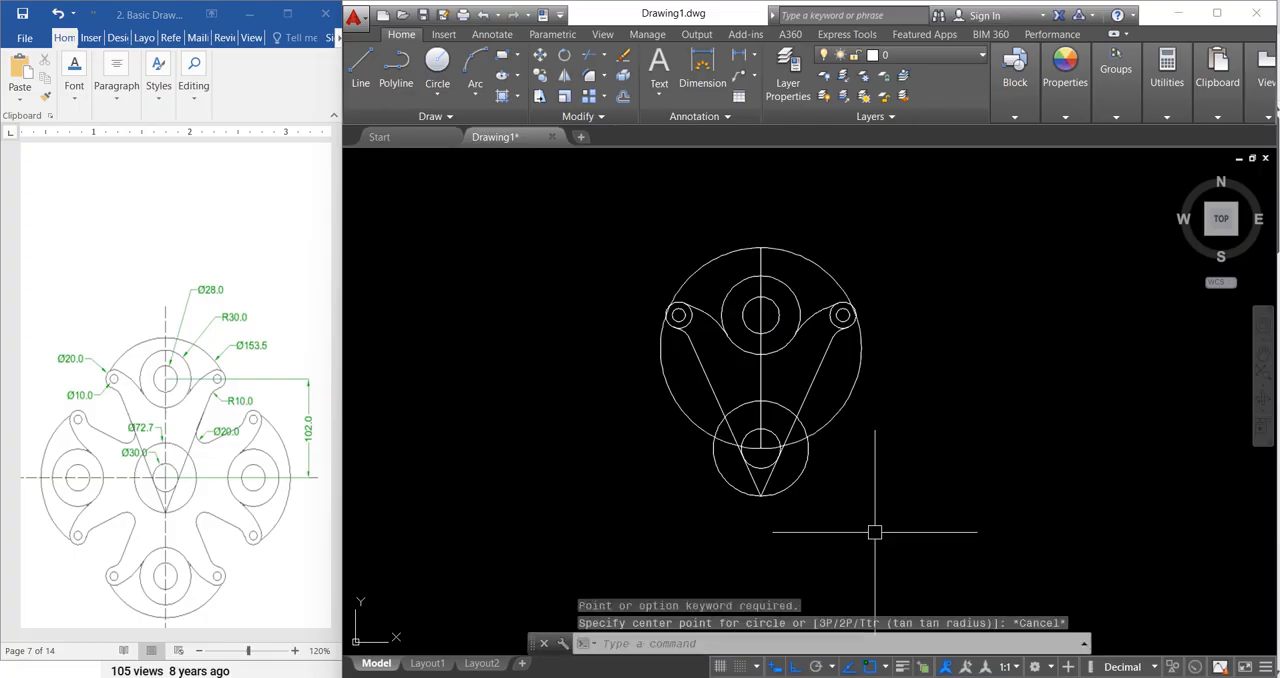
Step: Trim the large 153.5-diameter circle, keeping only the upper arc between the two ear circles
key(Return)
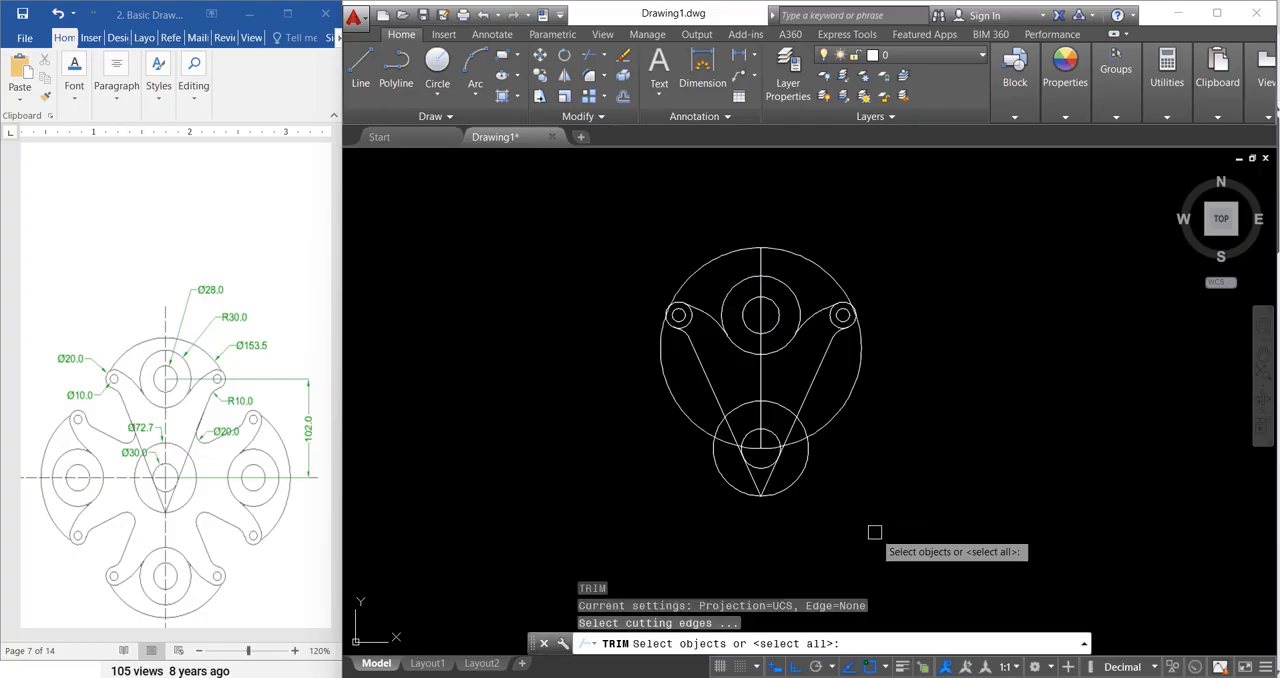
key(Return)
scroll(720, 440, up, 2)
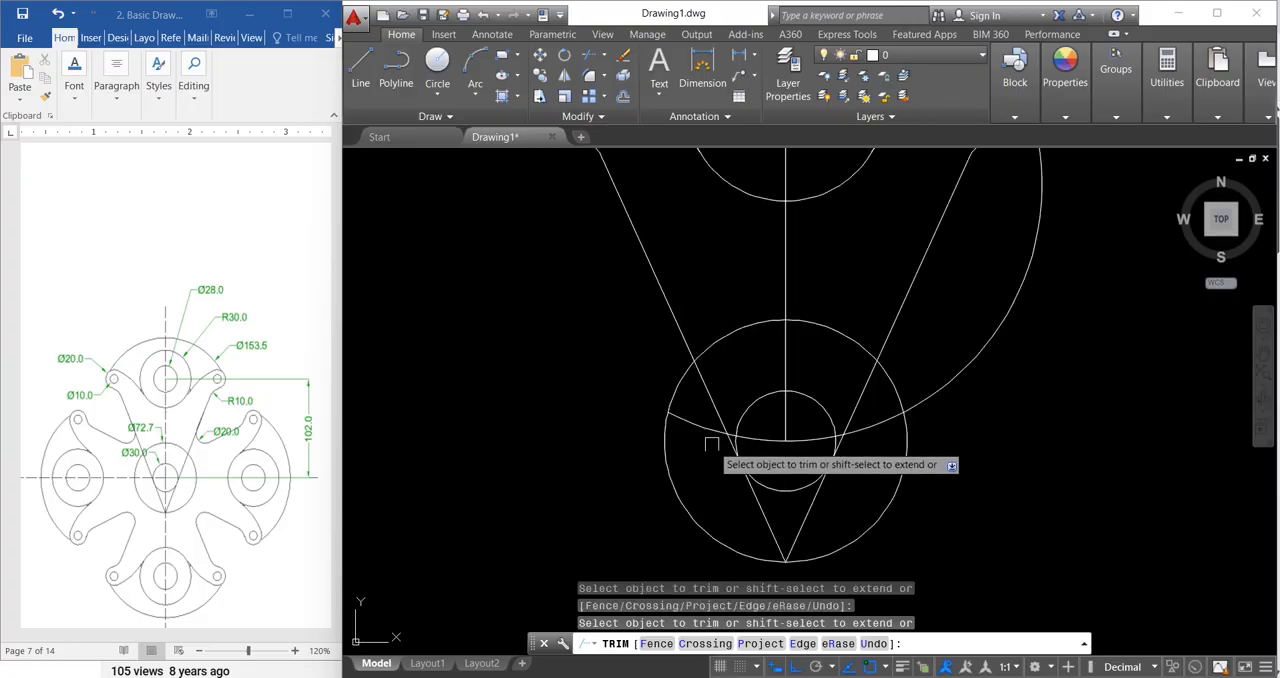
scroll(716, 432, up, 2)
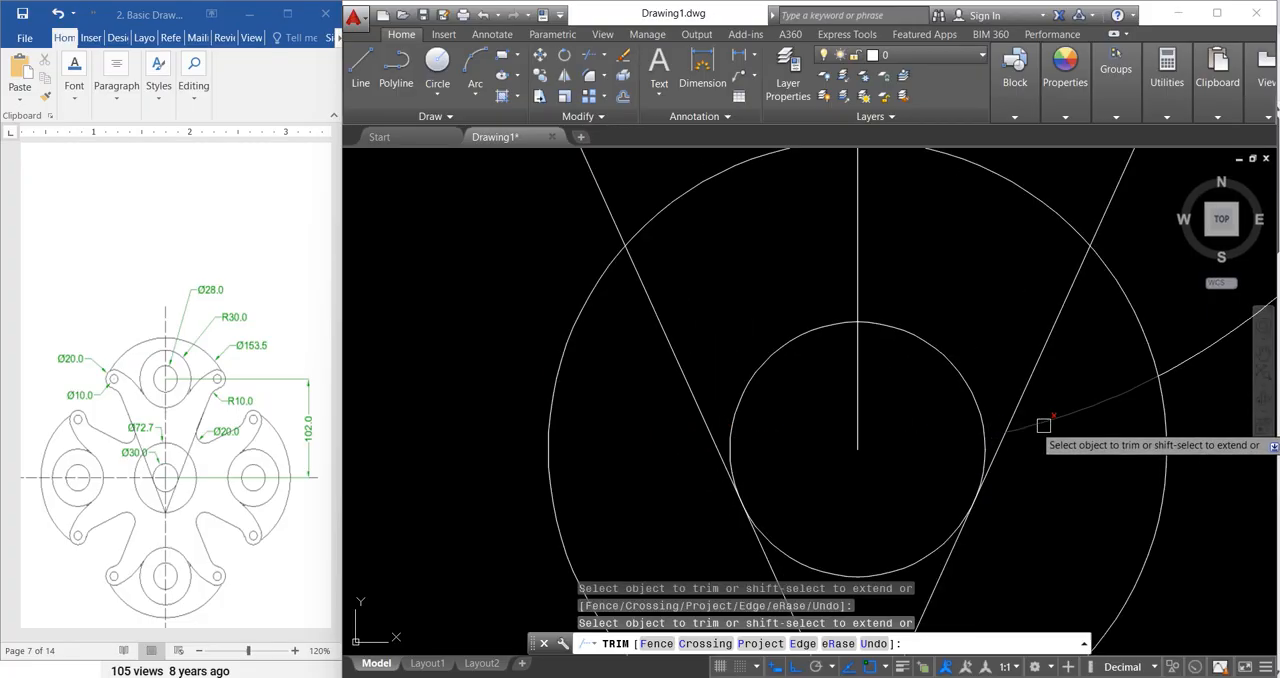
scroll(737, 449, down, 2)
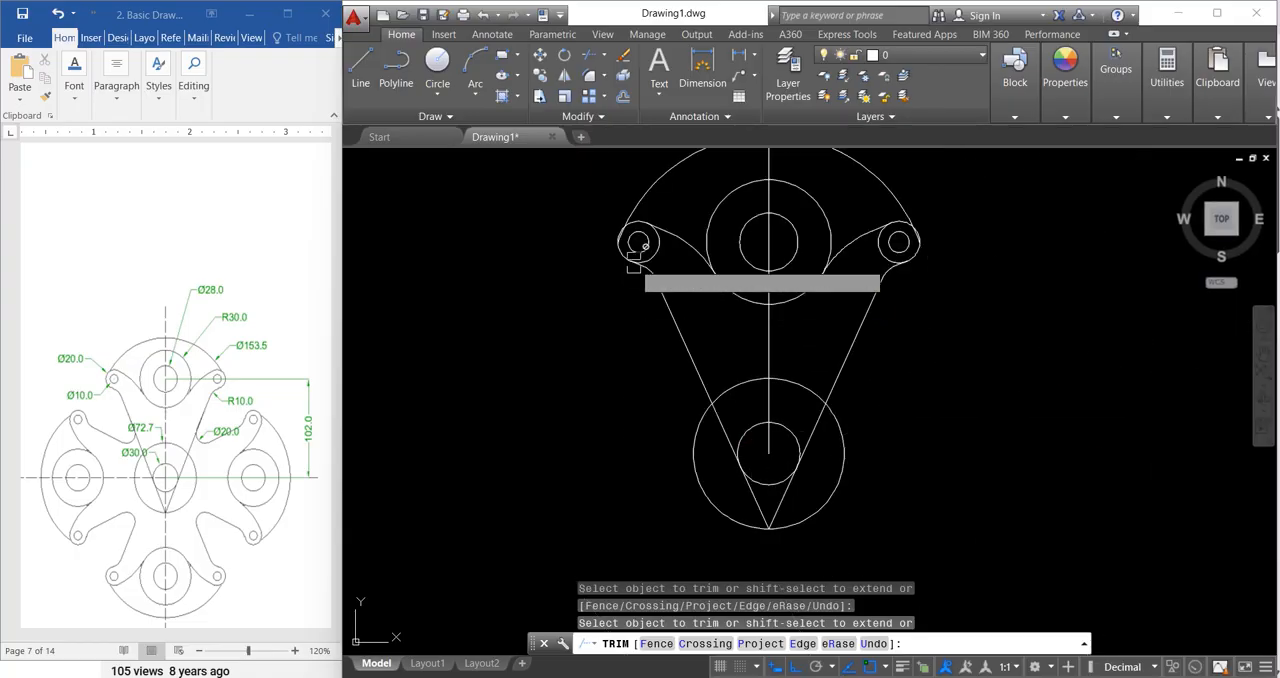
scroll(634, 251, up, 3)
scroll(611, 246, down, 2)
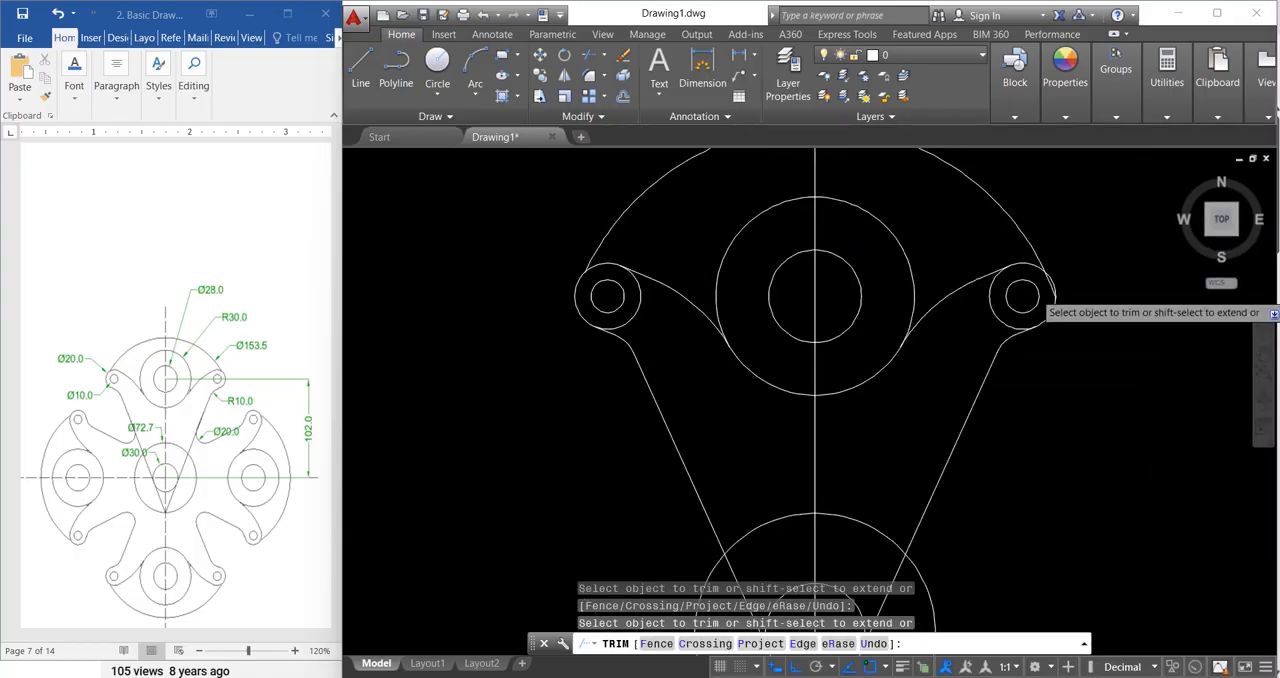
scroll(1010, 280, up, 3)
scroll(933, 330, down, 1)
scroll(933, 330, down, 3)
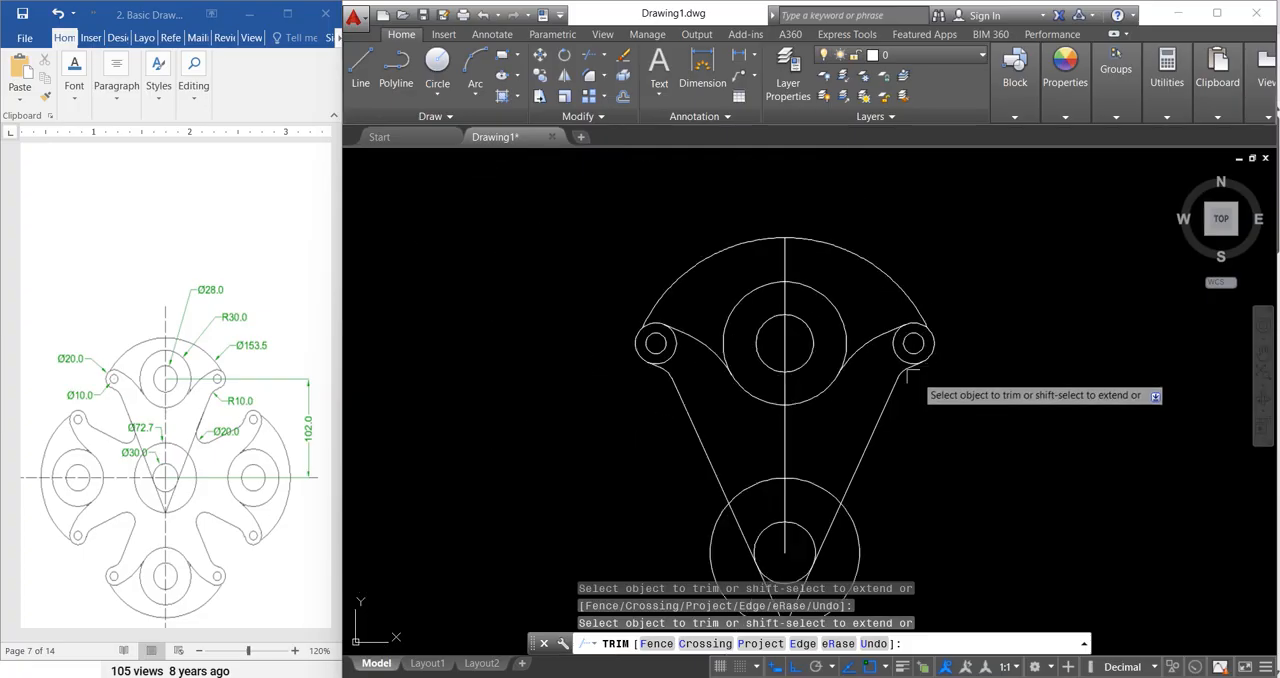
key(Escape)
key(Escape)
key(Escape)
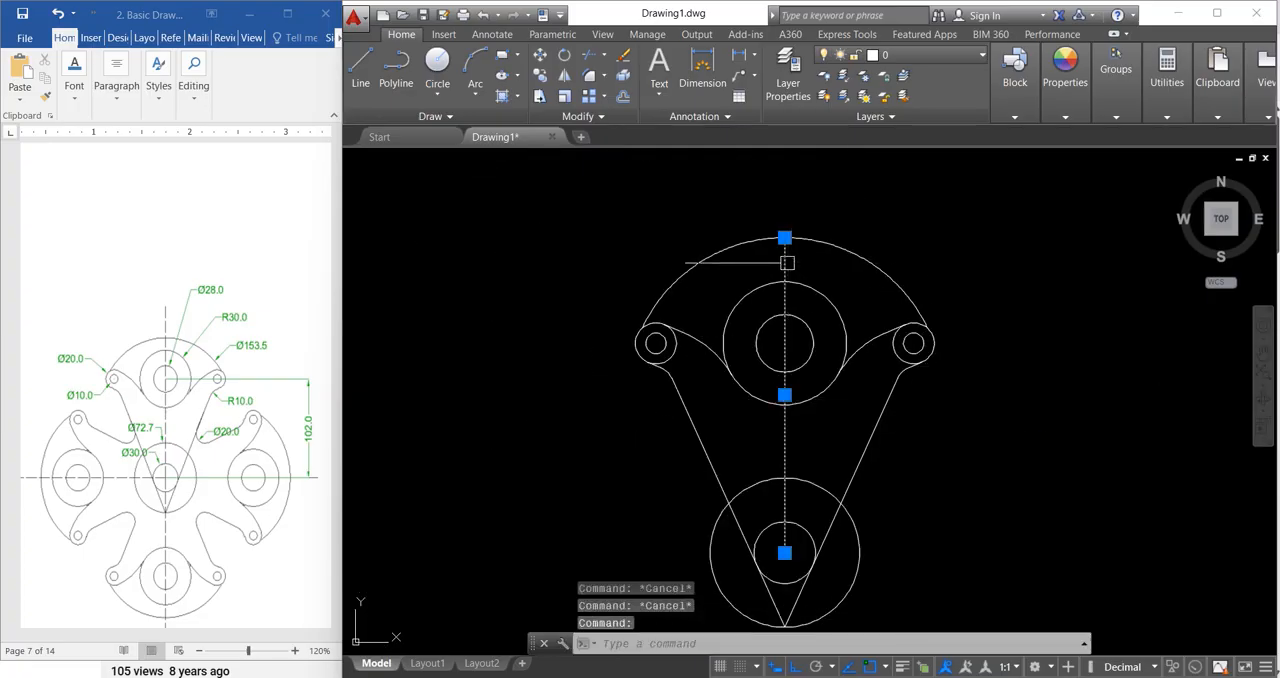
Step: Delete the vertical construction line running from the central circles to the top of the outer arc
key(Escape)
scroll(657, 263, down, 3)
scroll(663, 257, up, 2)
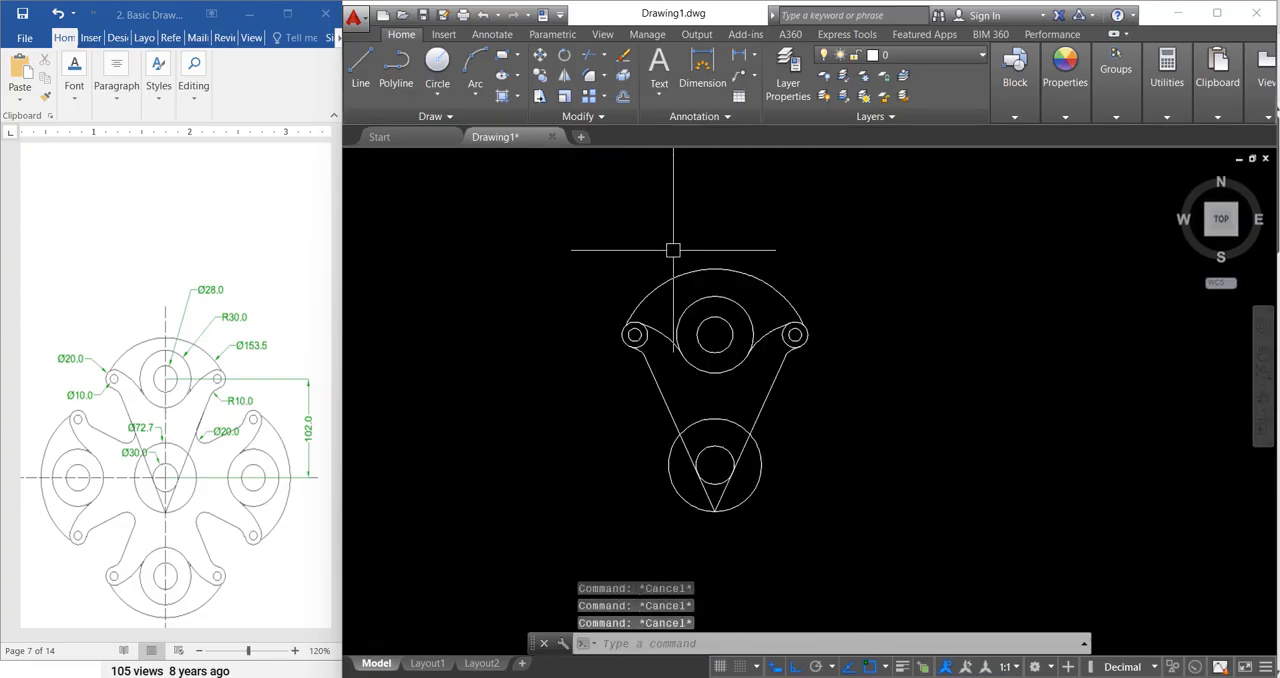
scroll(673, 250, up, 2)
scroll(694, 243, down, 2)
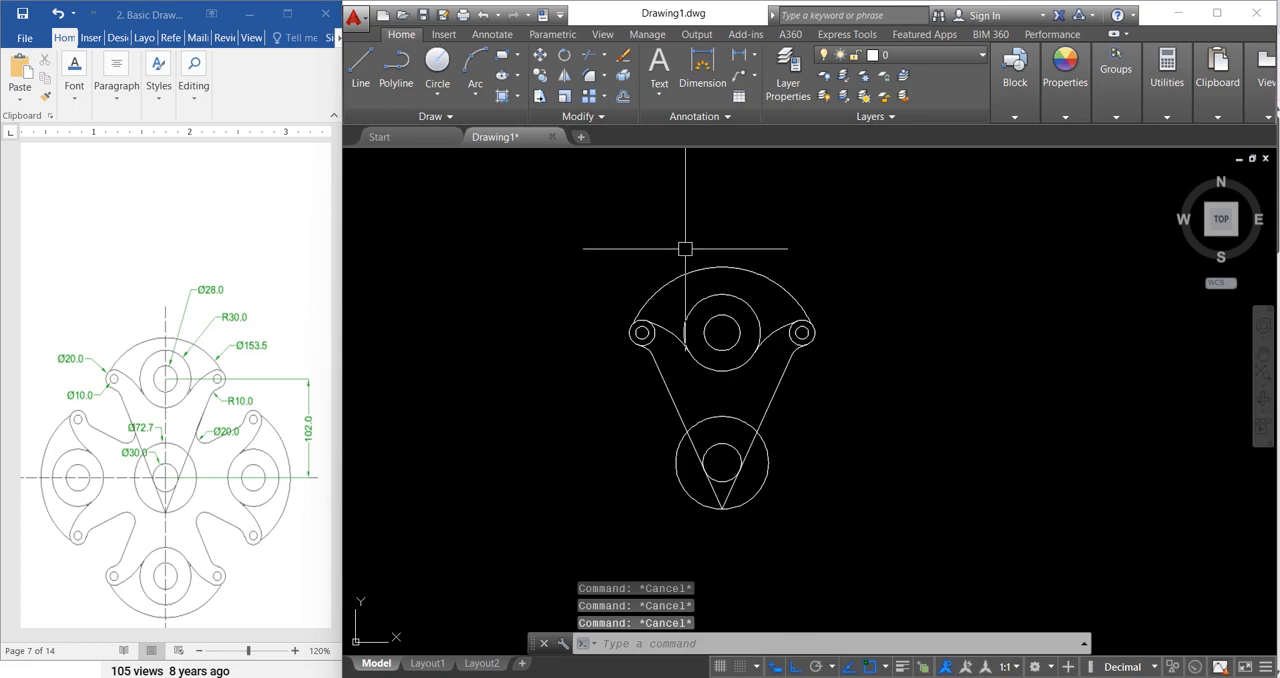
click(579, 229)
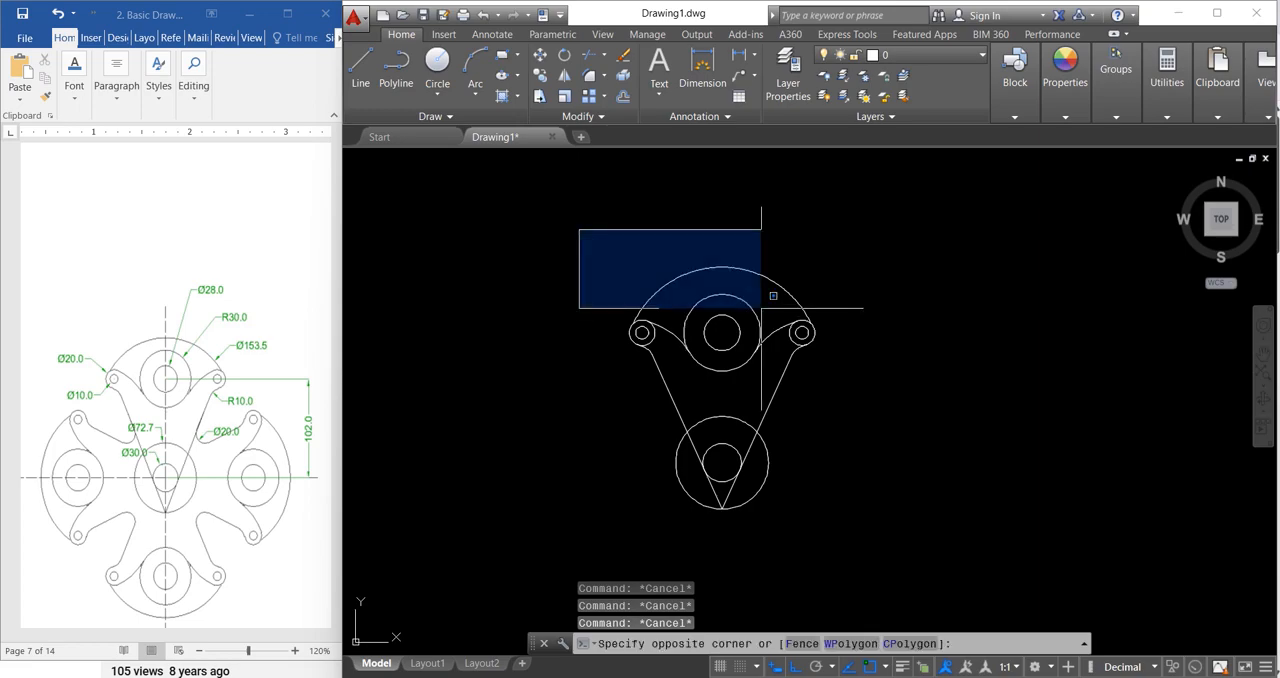
click(862, 393)
click(775, 395)
click(665, 394)
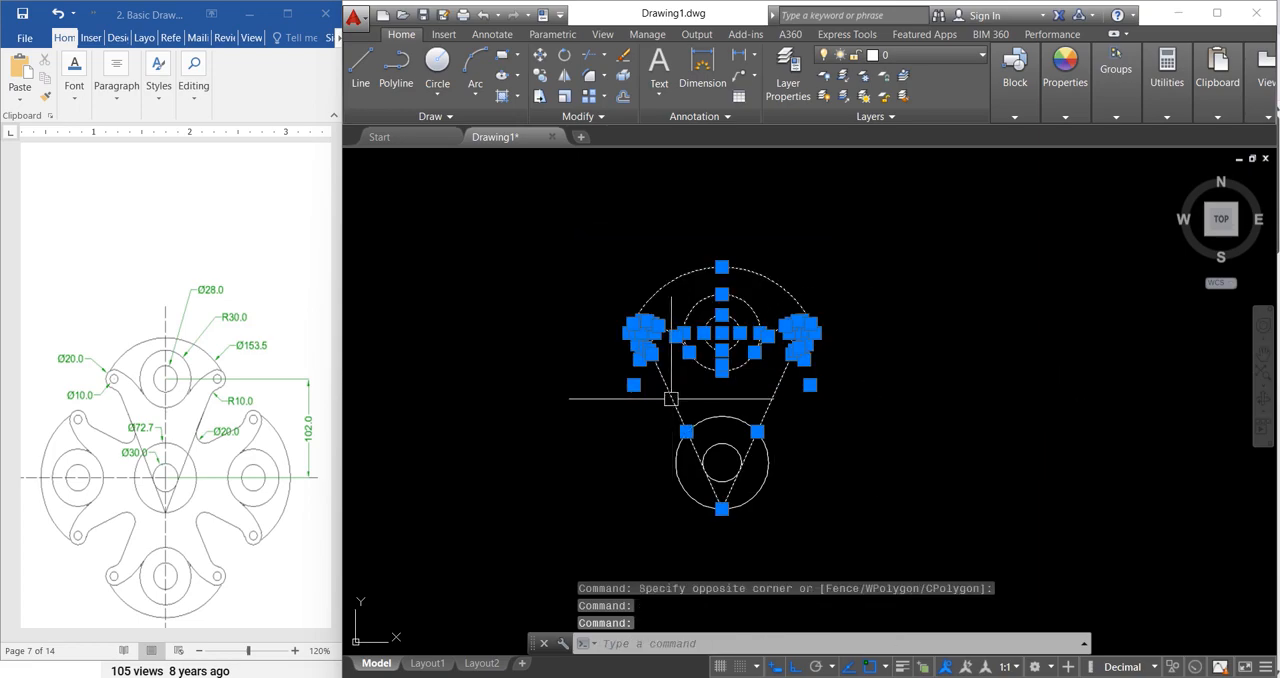
key(Escape)
key(Escape)
key(Escape)
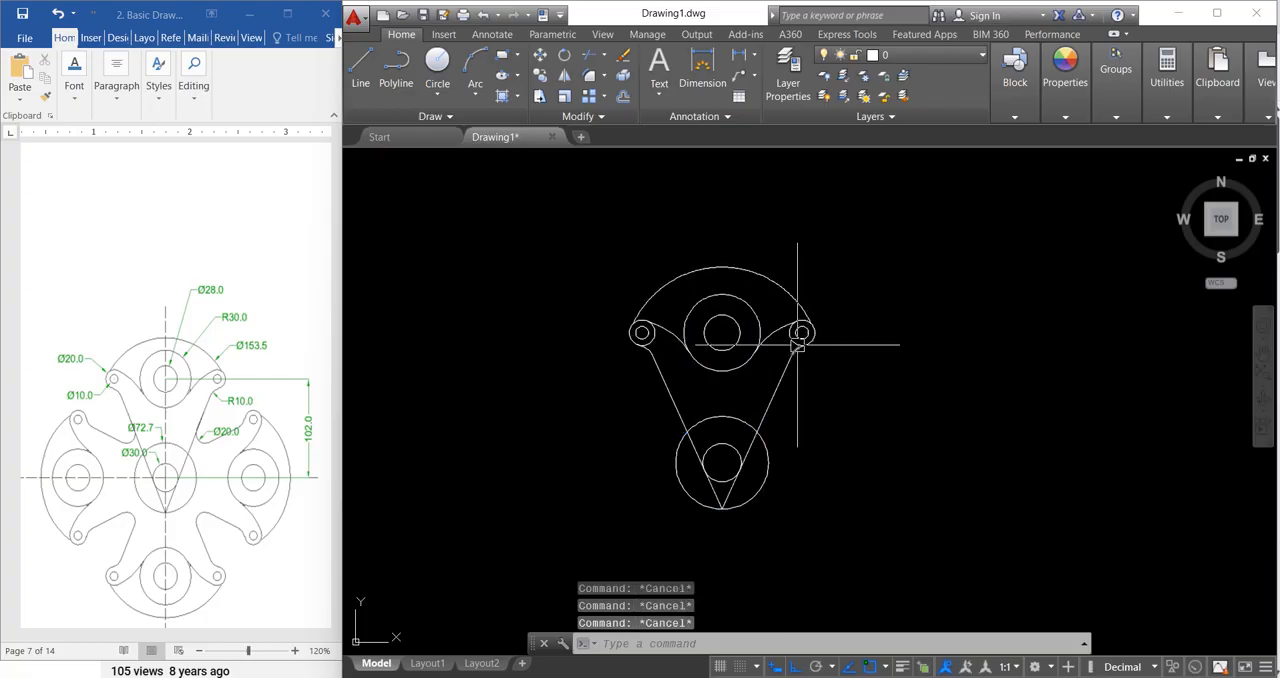
Step: Create a polar array of the upper arm, including both long tangent lines, about the centre of the lower concentric circles
text(array)
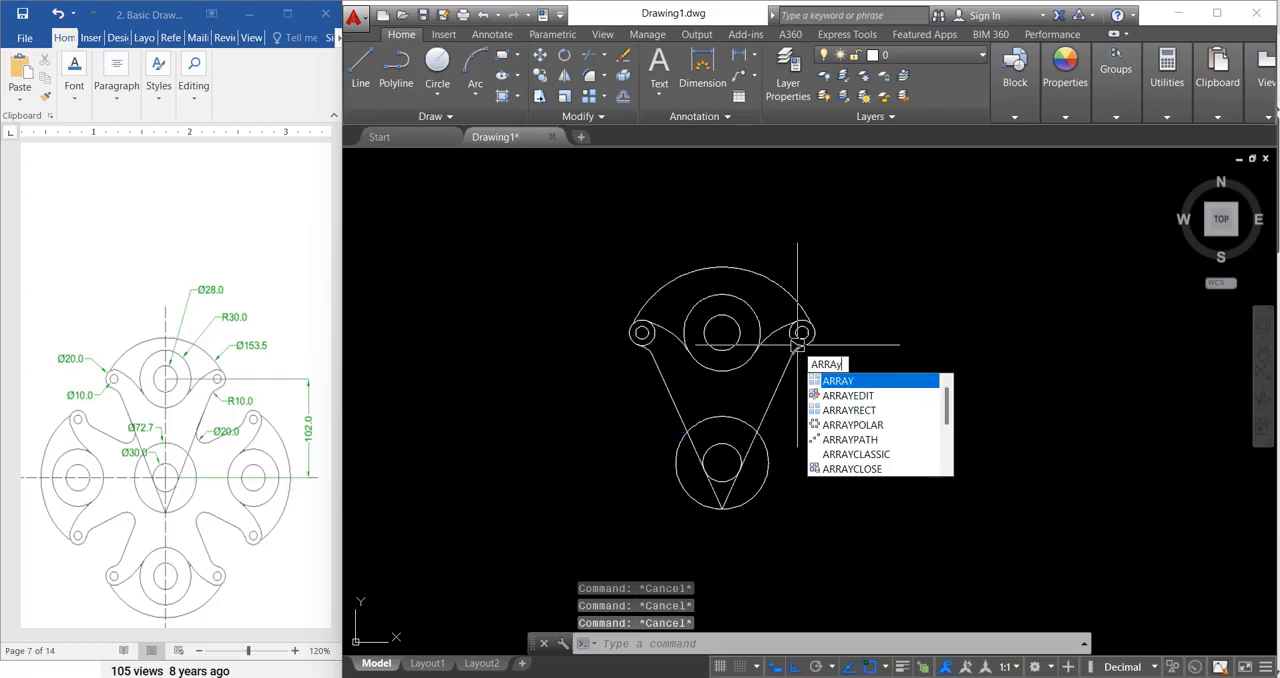
key(Return)
click(542, 199)
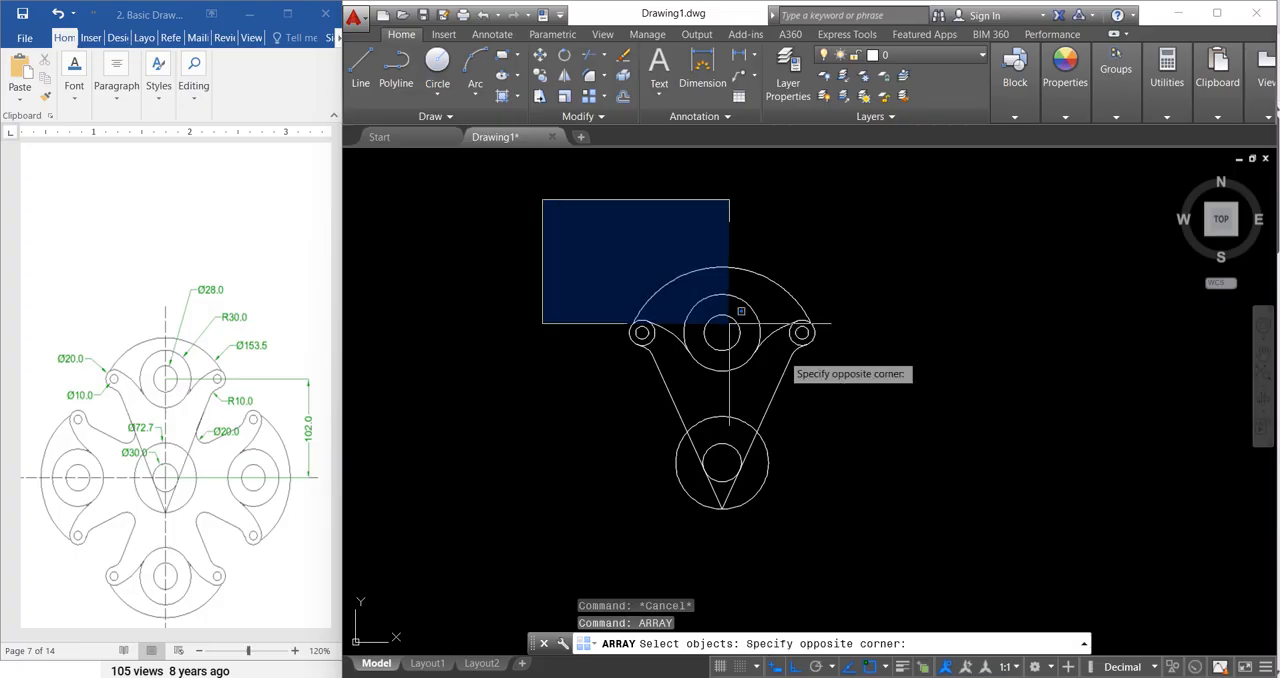
click(994, 418)
click(773, 395)
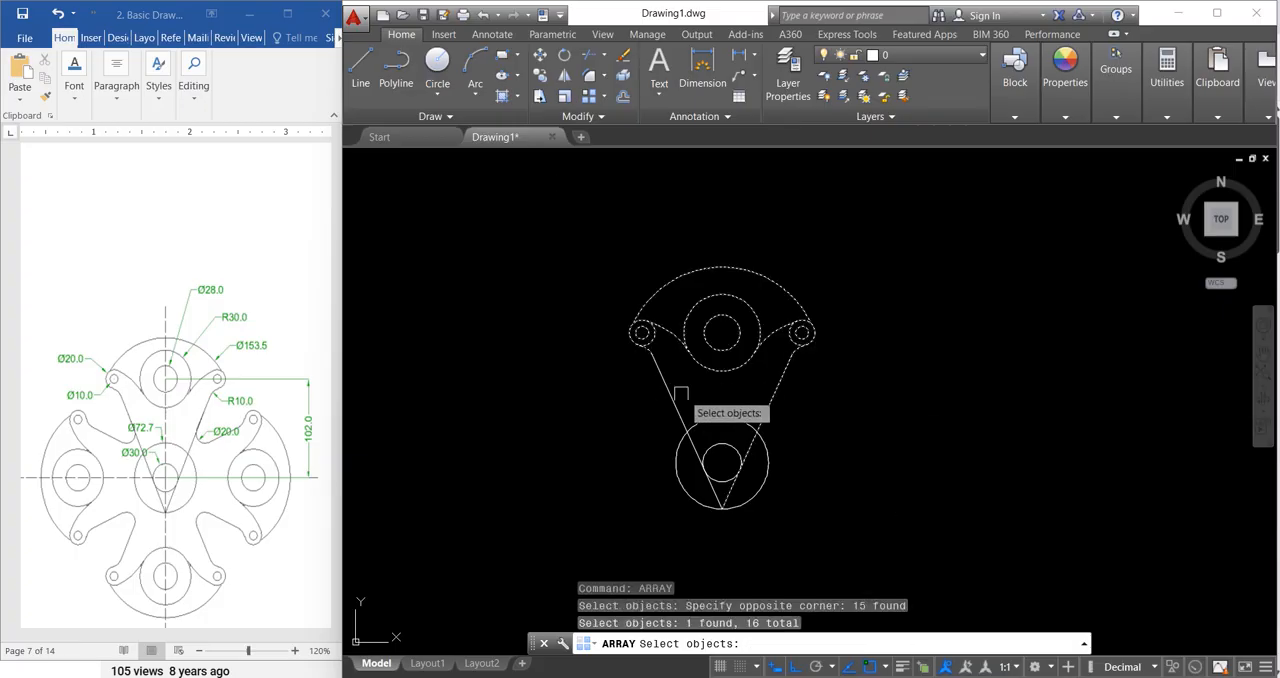
click(664, 387)
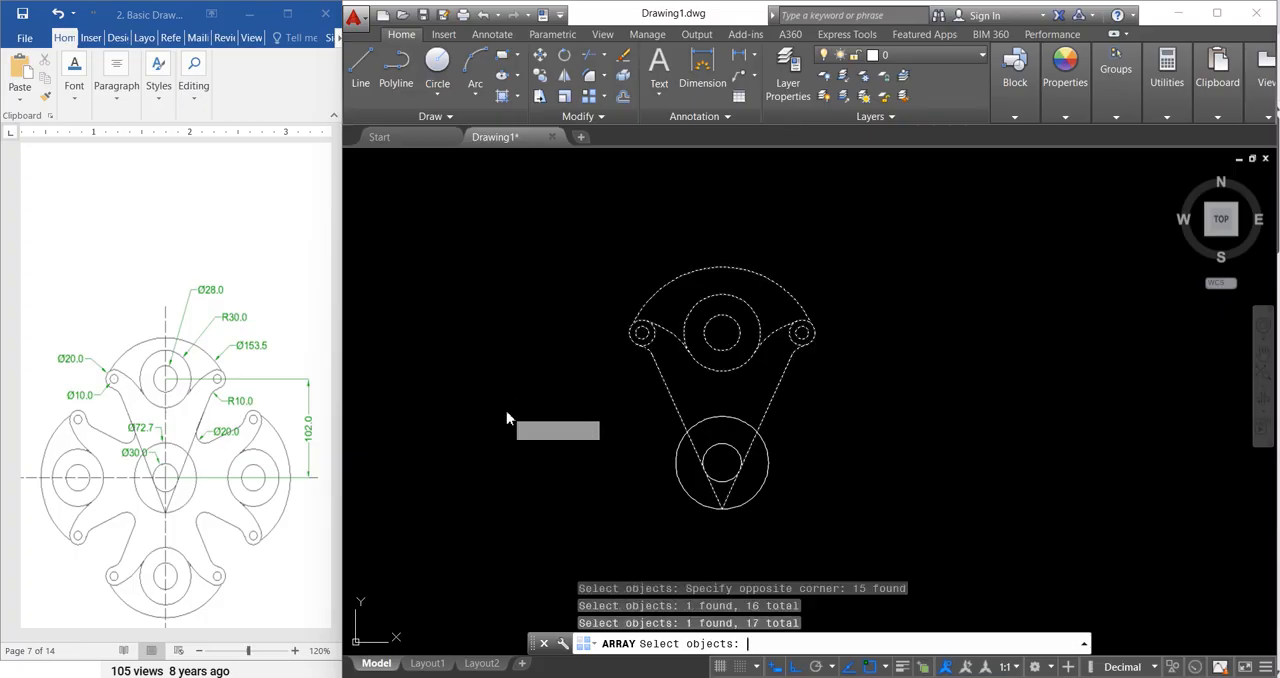
key(Return)
click(565, 484)
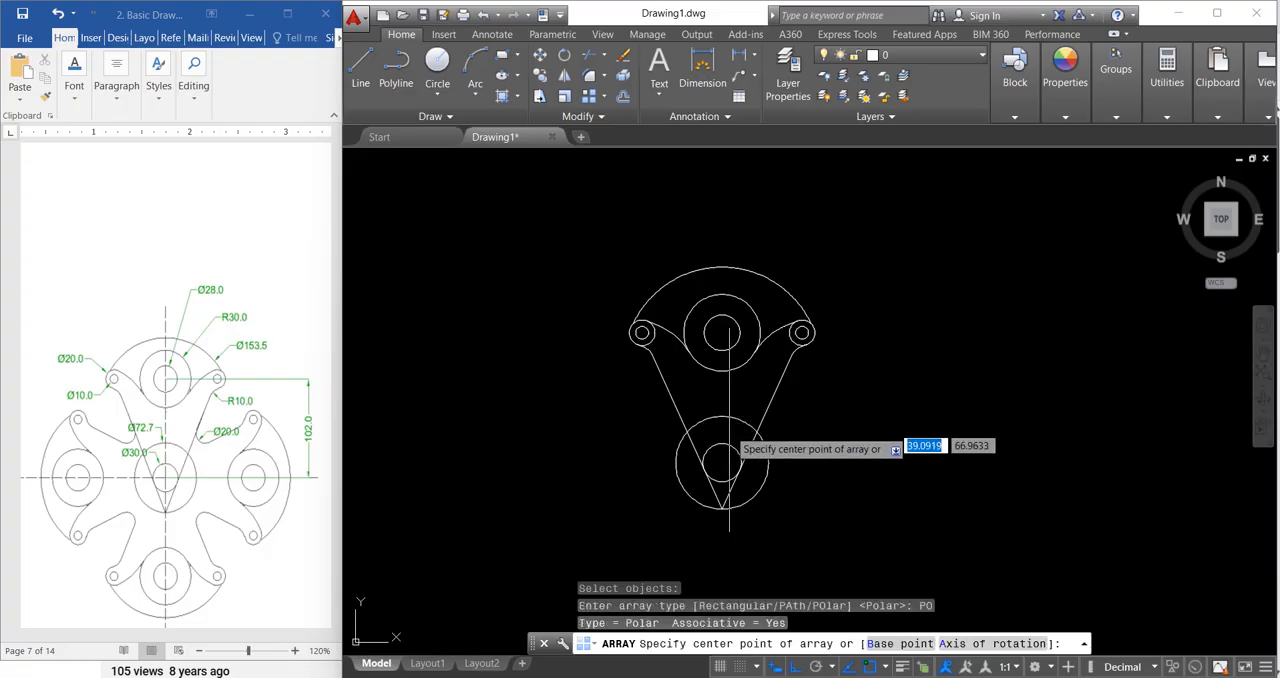
click(722, 462)
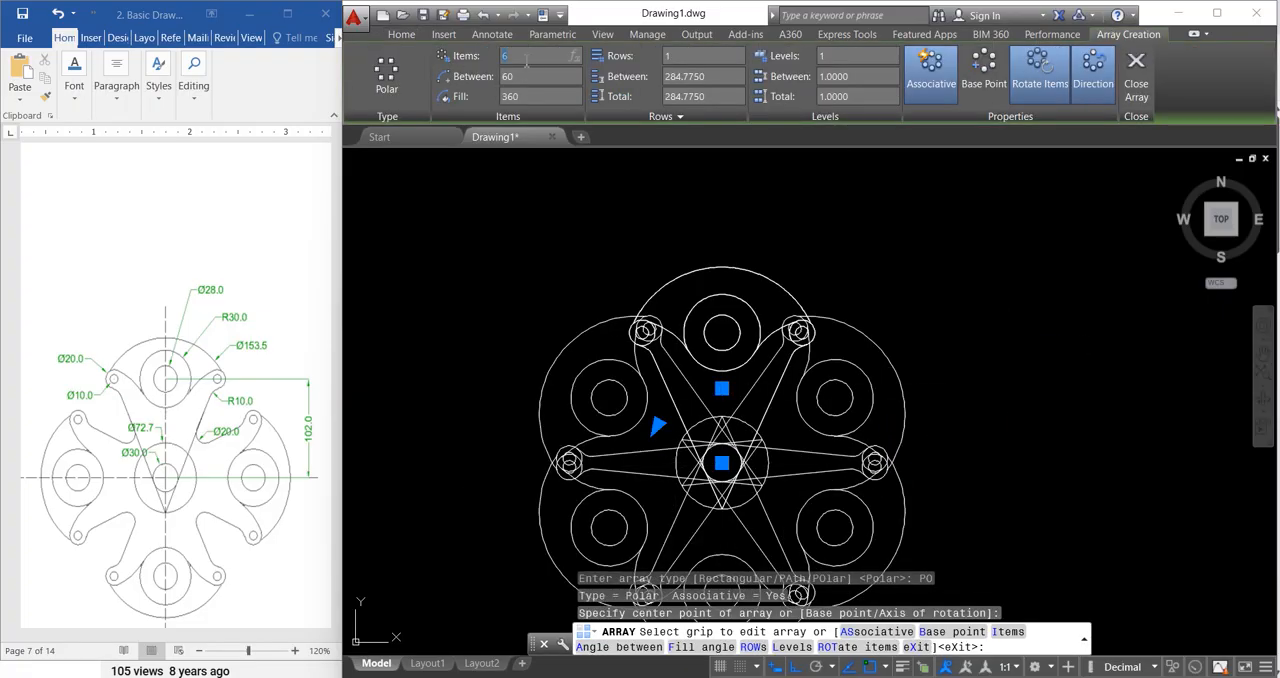
Step: Set the polar array to 4 items and finish the array
key(Return)
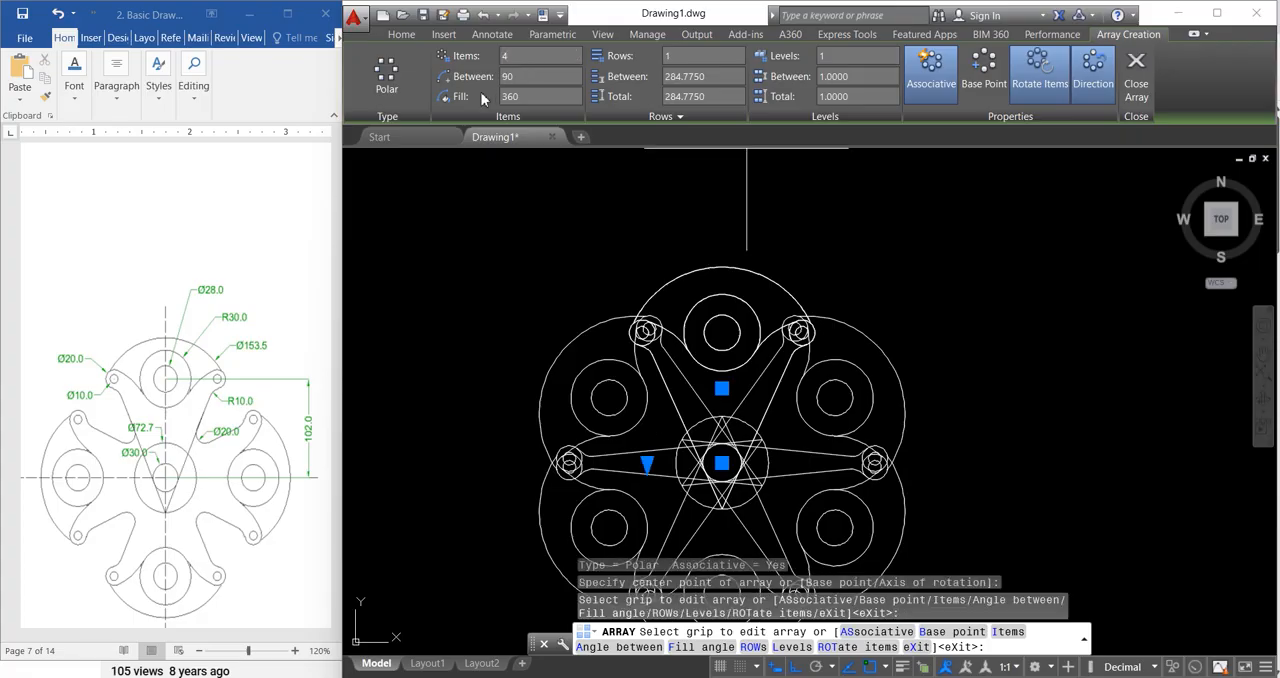
middle_click(645, 213)
middle_click(645, 213)
scroll(866, 382, up, 6)
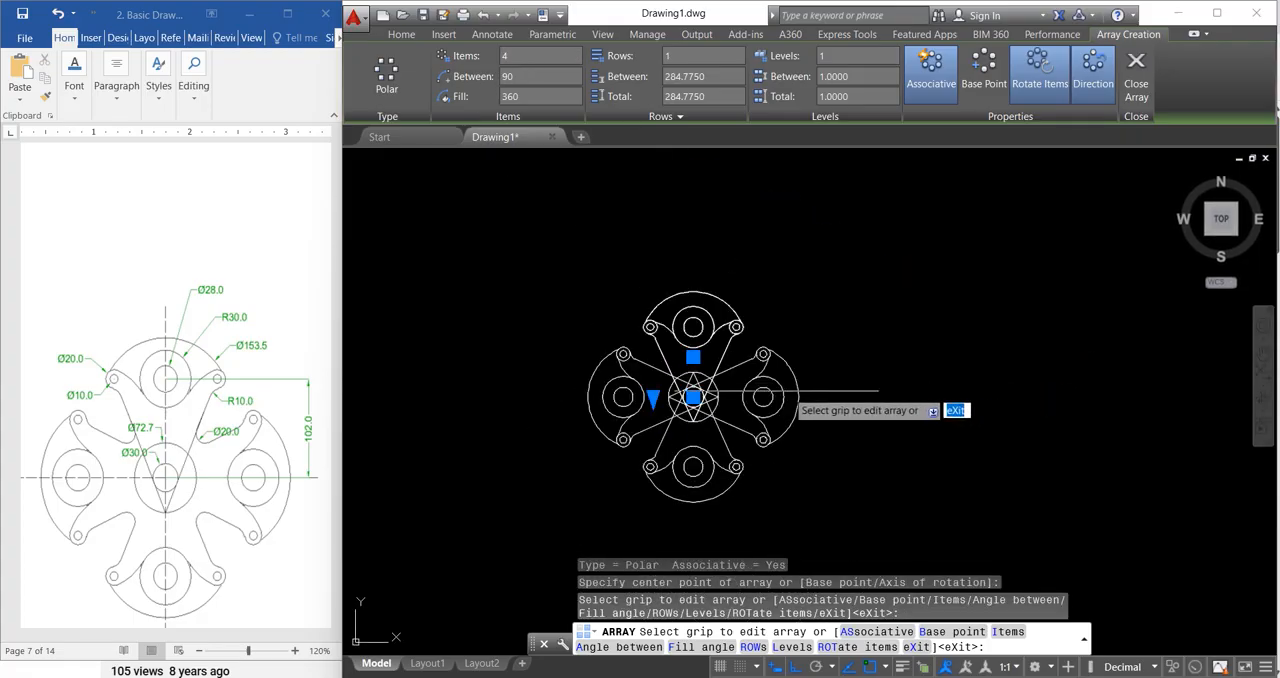
key(Escape)
key(Escape)
key(Escape)
Step: Explode the polar array into separate objects
scroll(676, 424, up, 3)
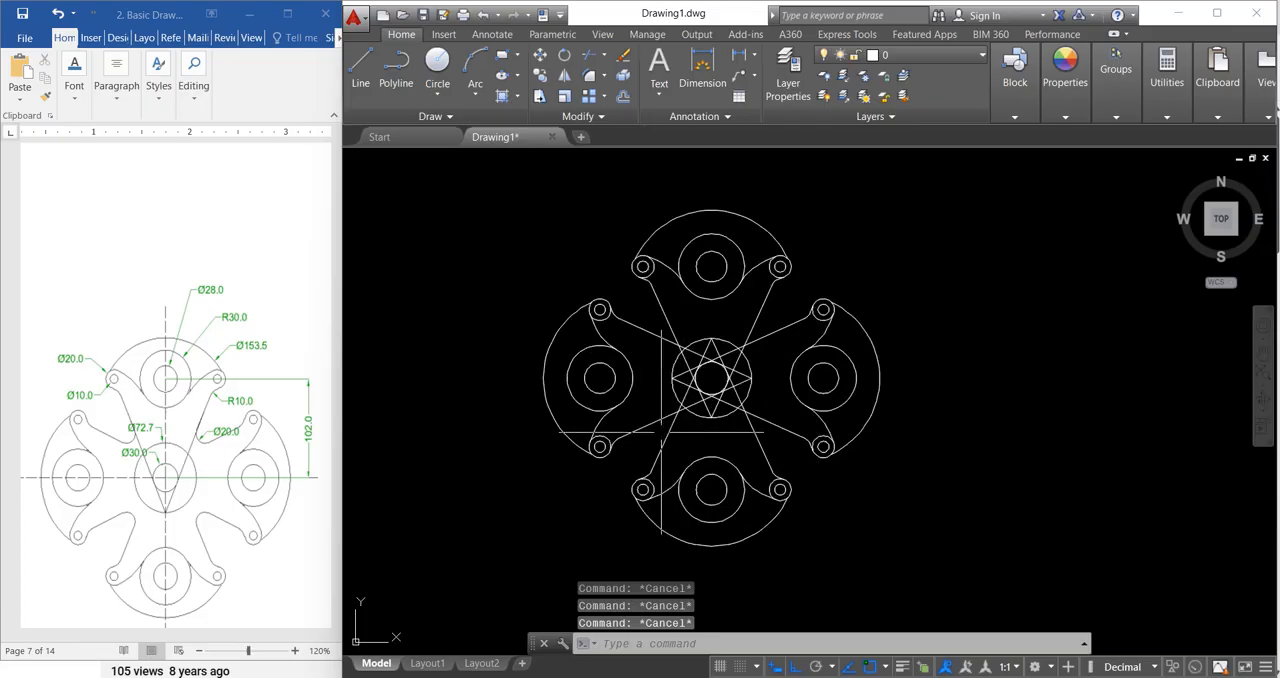
click(655, 426)
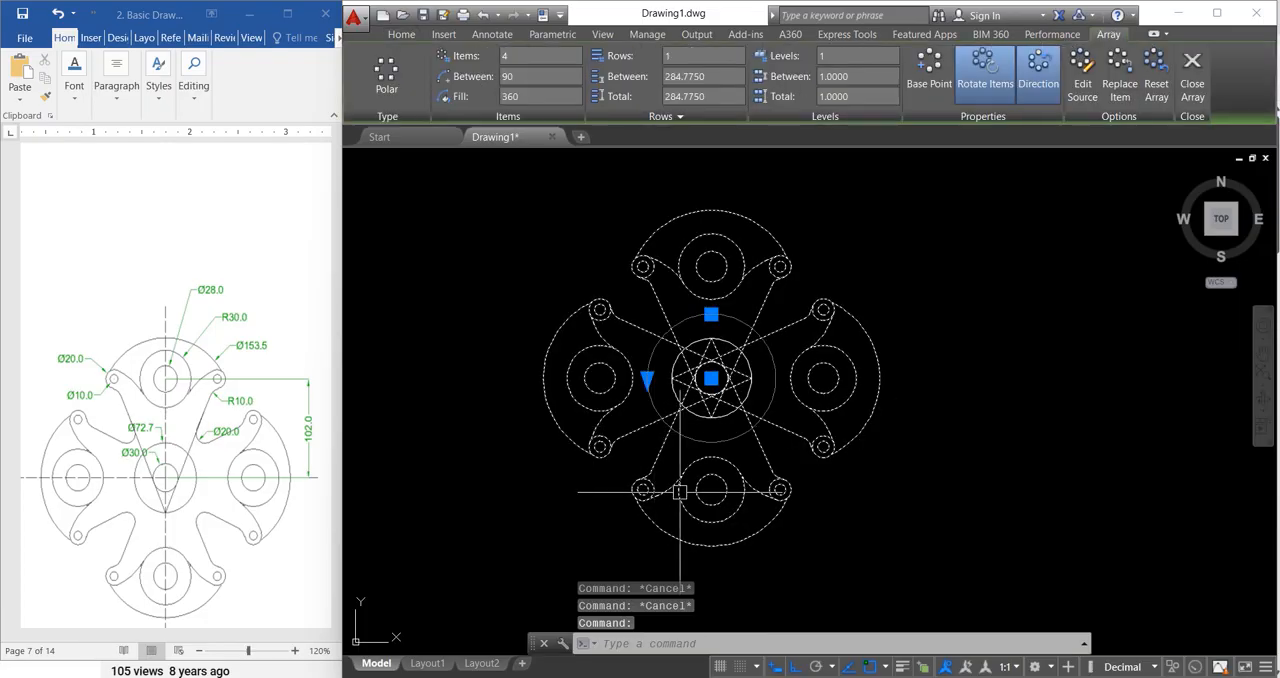
text(x)
key(Return)
key(Escape)
key(Escape)
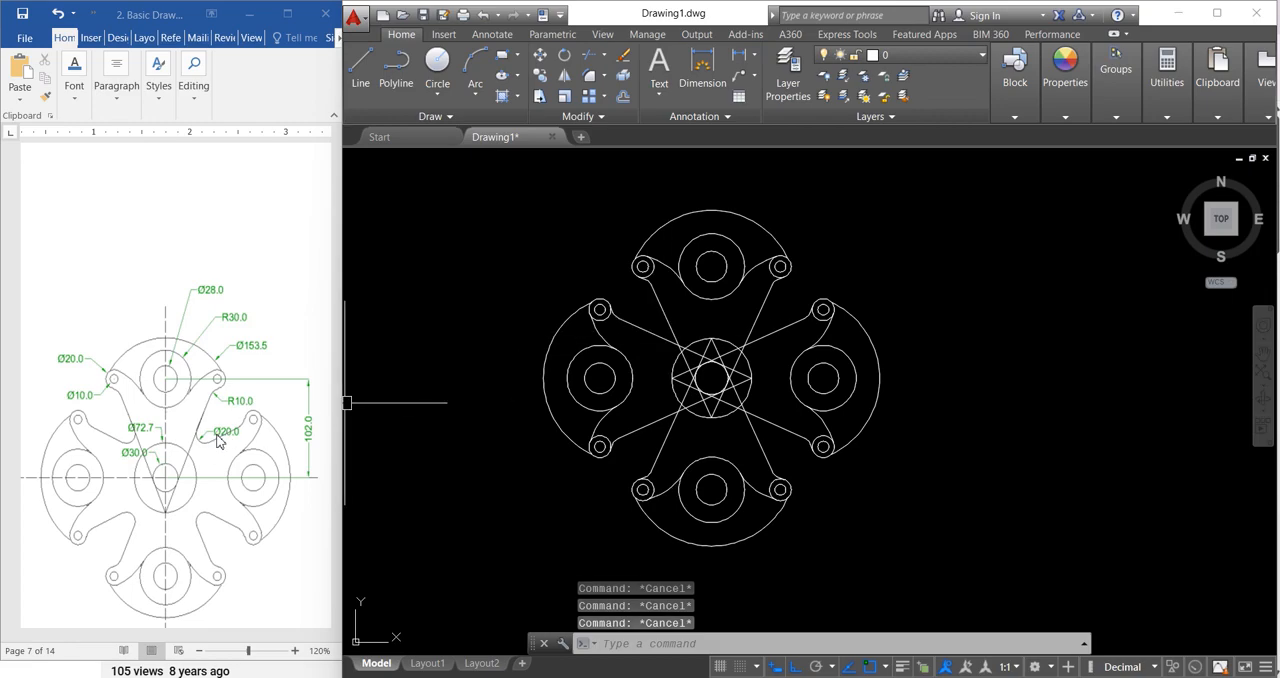
Step: Fillet the crossing tangent lines between the upper and left arms with a radius of 10
text(f)
key(Return)
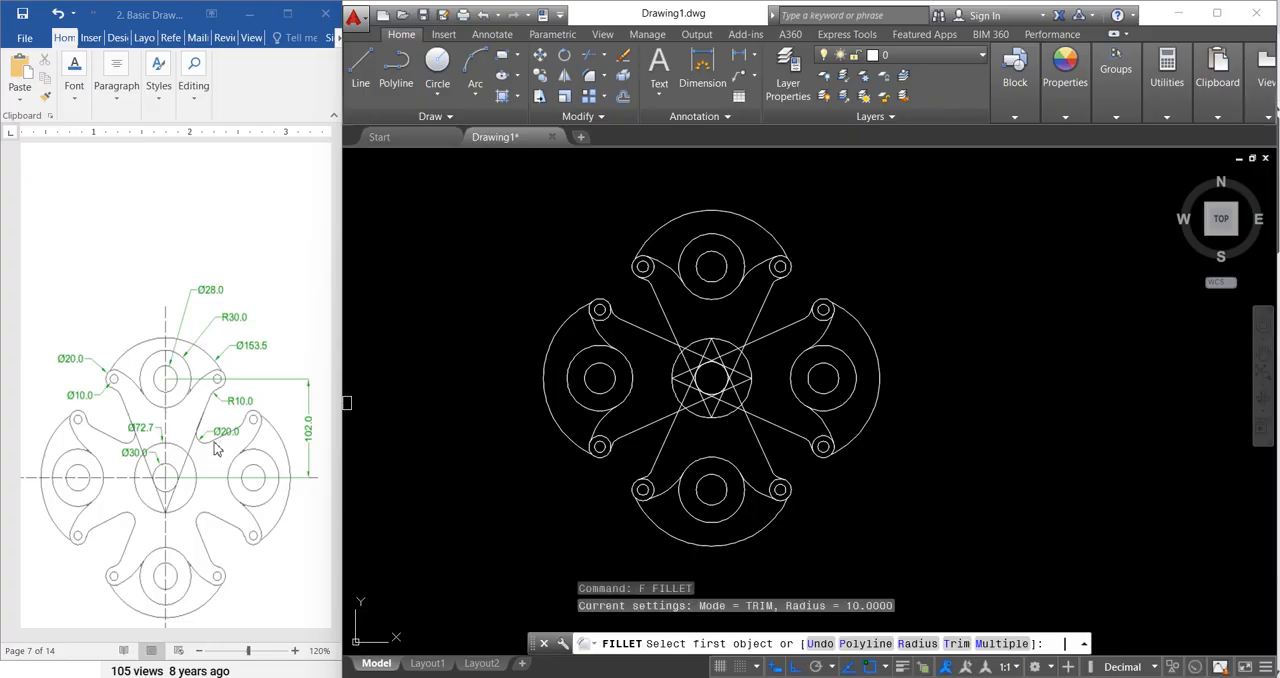
text(r)
key(Return)
text(10)
key(Return)
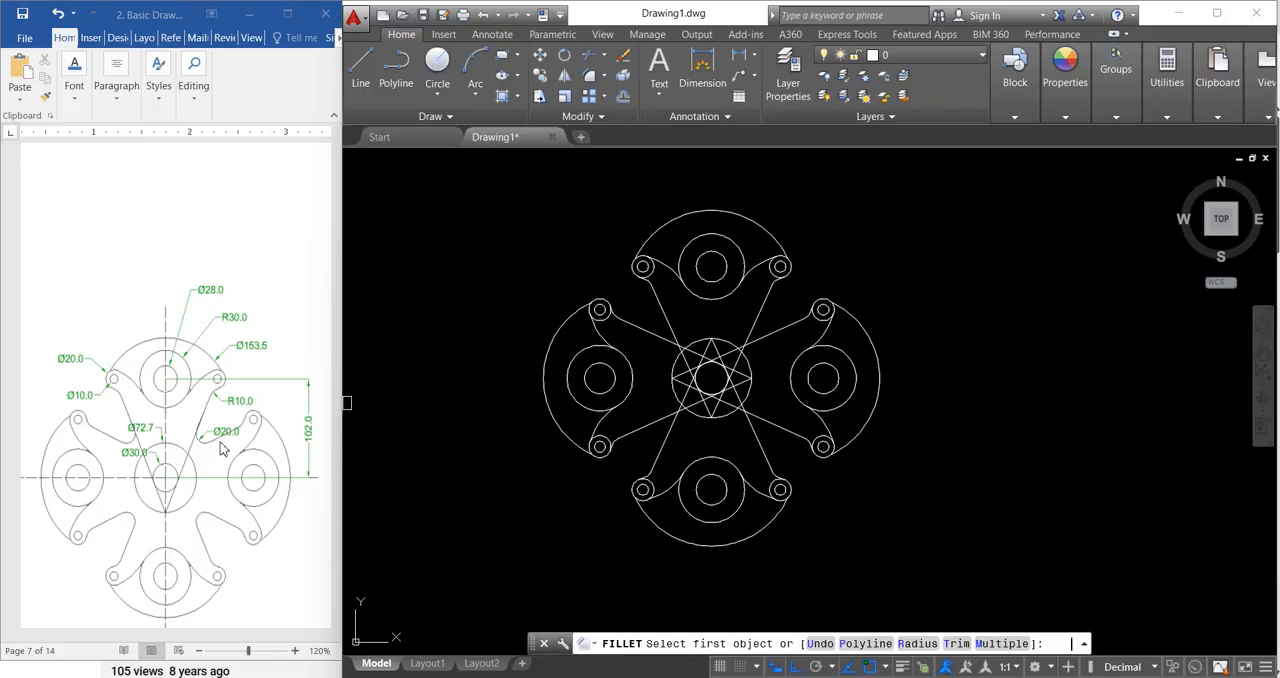
click(664, 316)
click(662, 322)
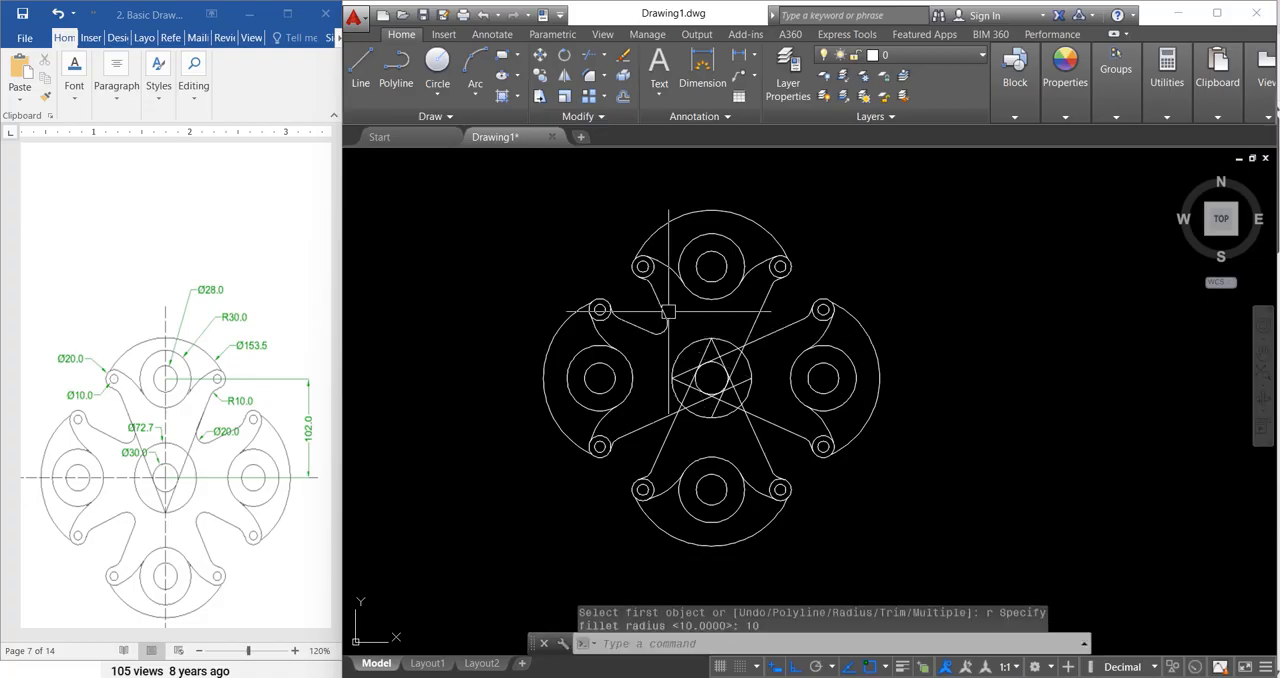
Step: Fillet the crossing tangent lines at the upper-right, lower-right and lower-left corners between the arms with the same radius
key(Return)
click(774, 330)
click(774, 330)
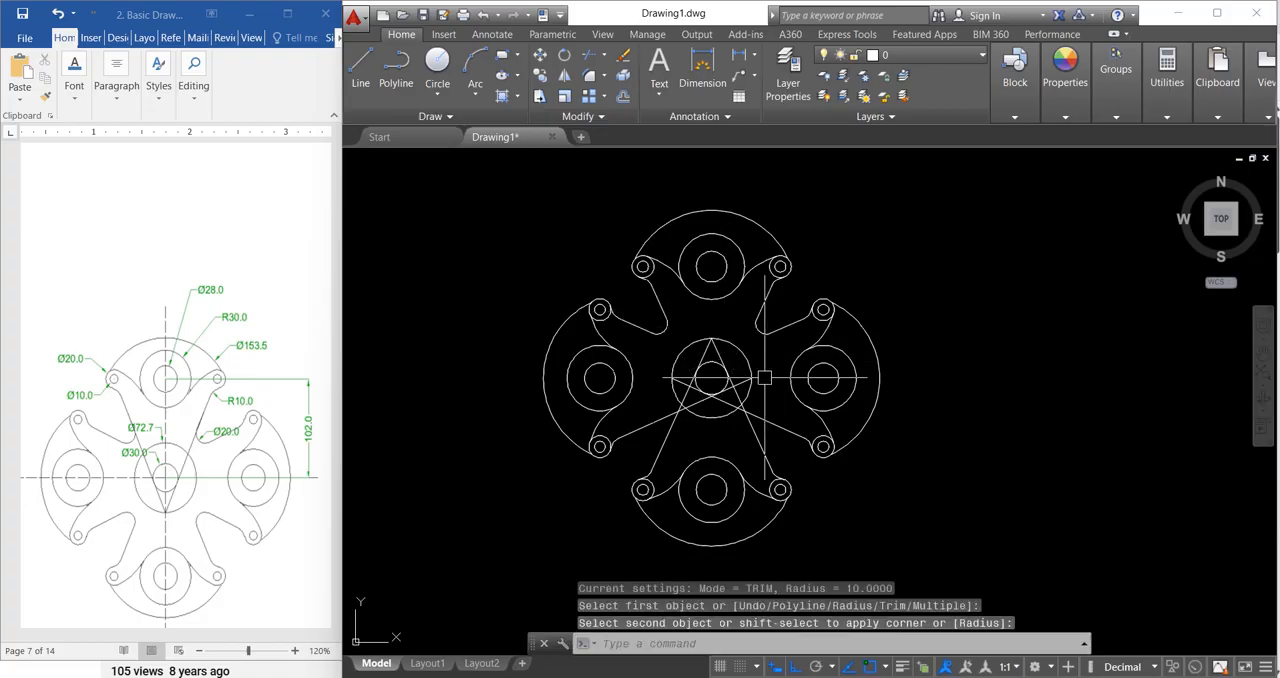
key(Return)
click(756, 432)
click(756, 432)
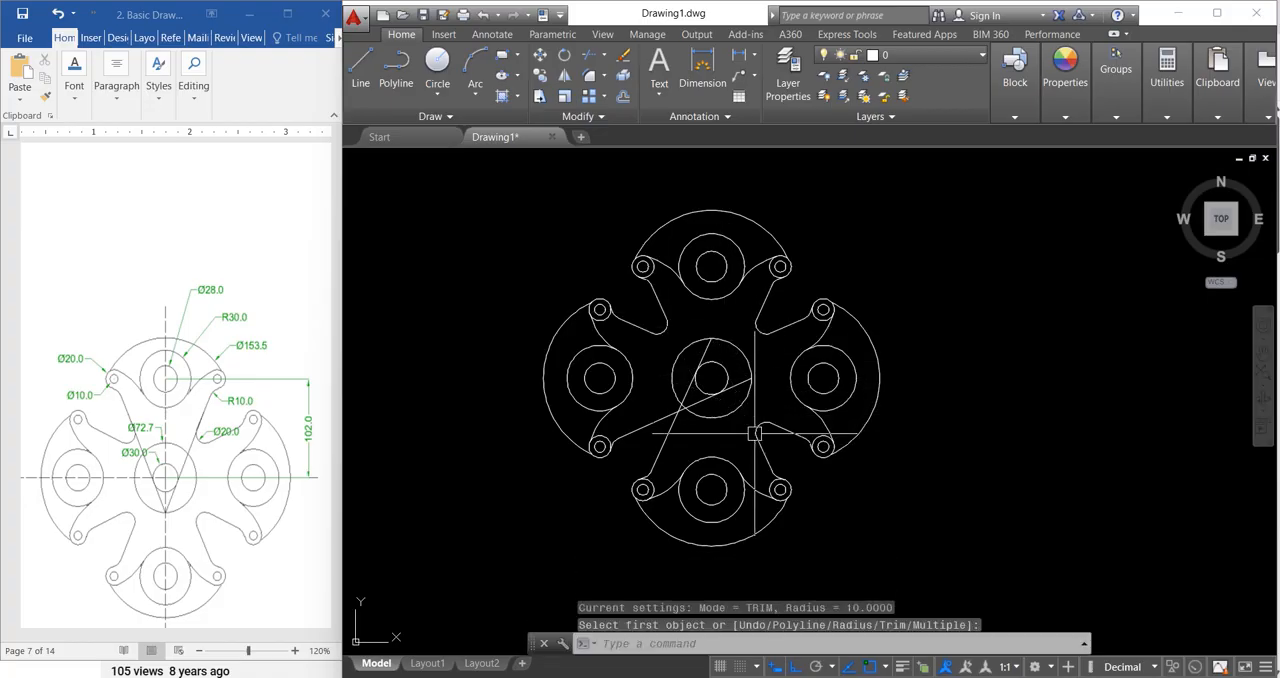
key(Return)
click(653, 434)
key(Escape)
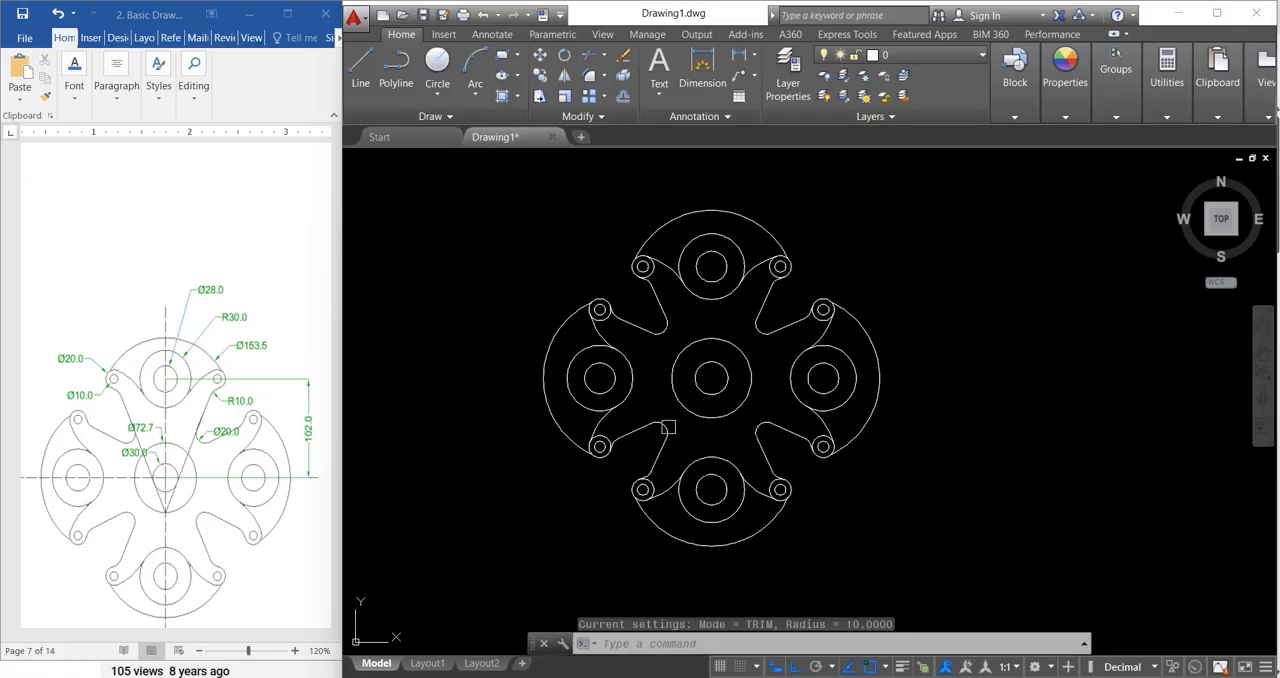